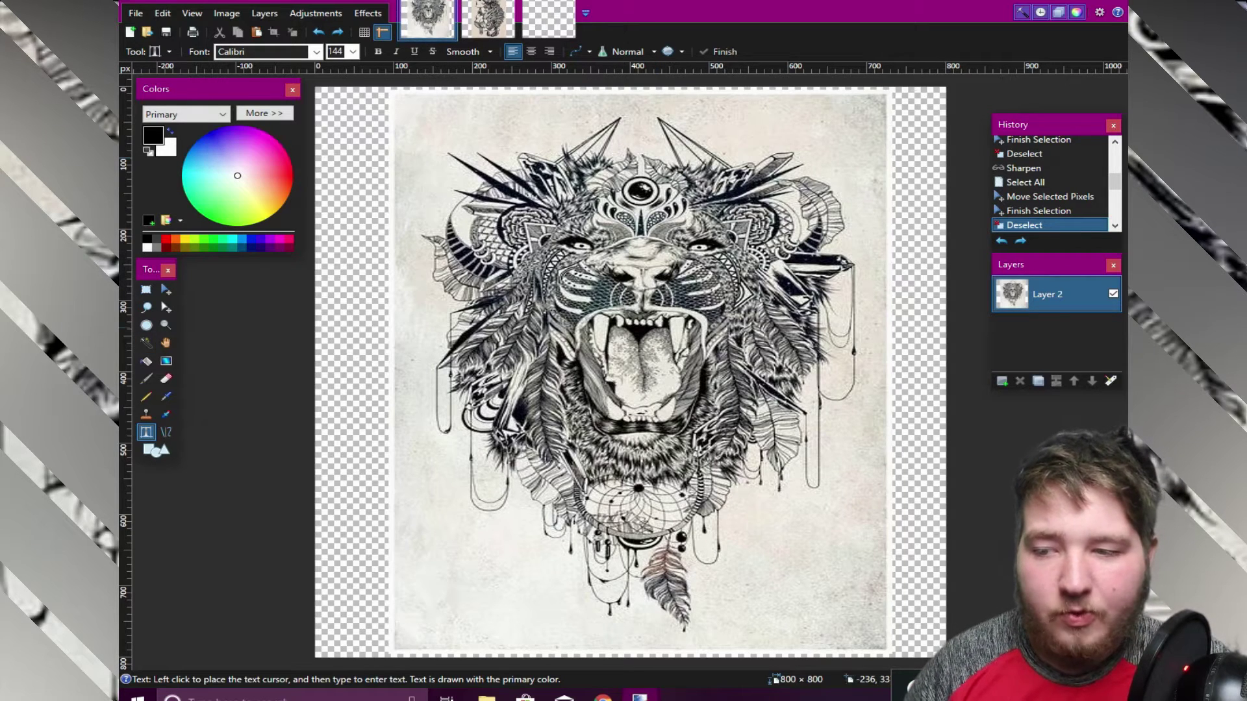
Step: Pick the Magic Wand tool to select areas of similar colour
{"action": "left_click", "coordinate": [146, 343]}
Step: Erase the lion's pale backdrop to transparency, then open the paint.net Plugins - Publishing ONLY! forum in Chrome
{"action": "left_click", "coordinate": [457, 141]}
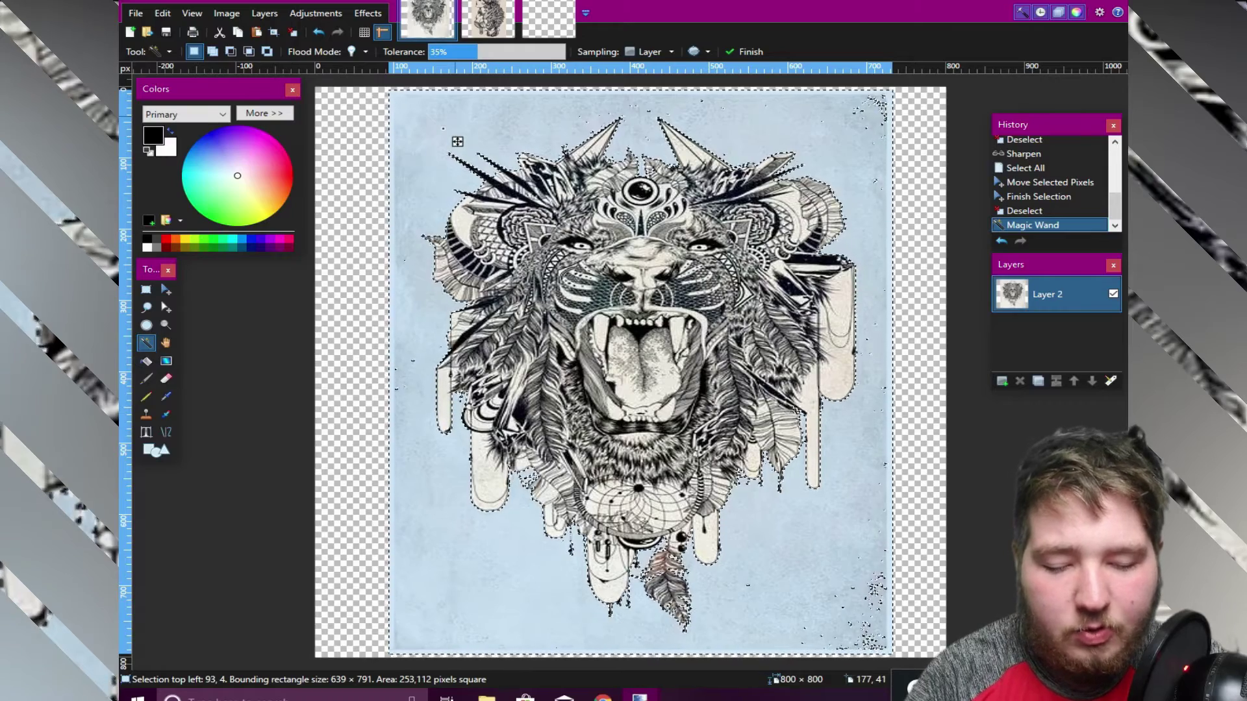
{"action": "key", "text": "Delete"}
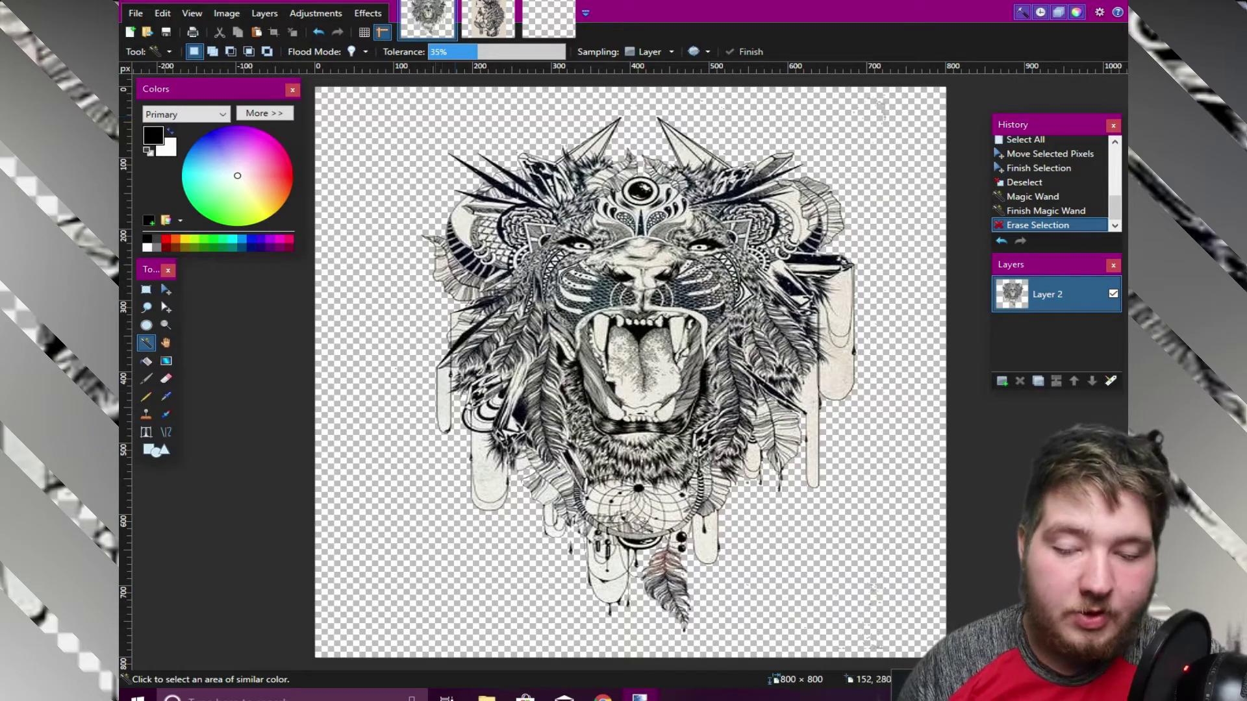
{"action": "left_click", "coordinate": [602, 696]}
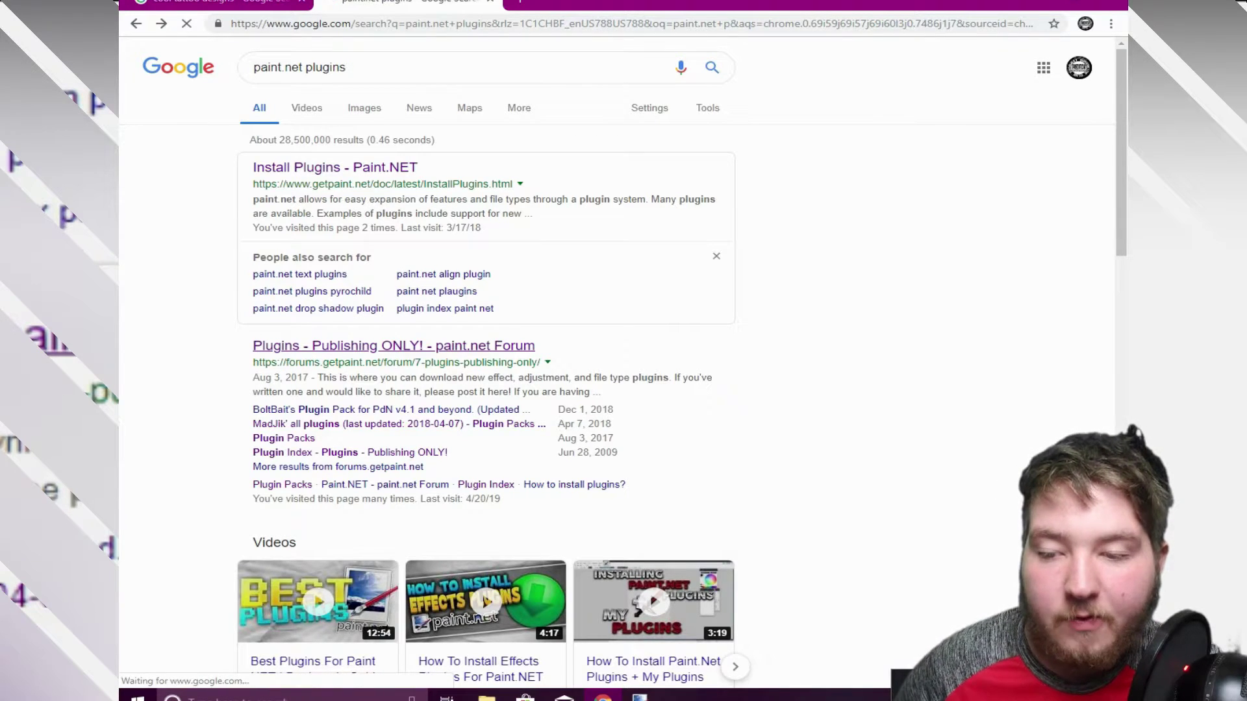
{"action": "left_click", "coordinate": [394, 346]}
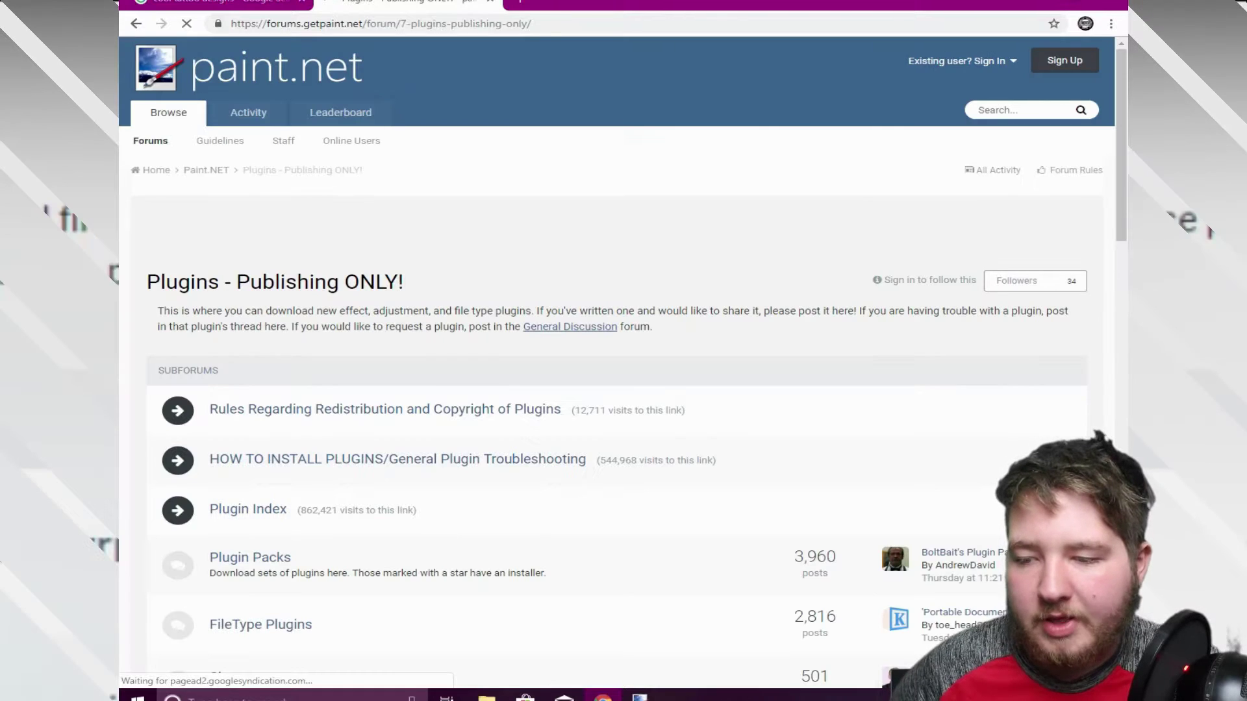
Step: Go through the Plugin Packs subforum to the Red ochre plugin pack 10.1 topic
{"action": "scroll", "coordinate": [624, 363], "scroll_direction": "down", "scroll_amount": 1}
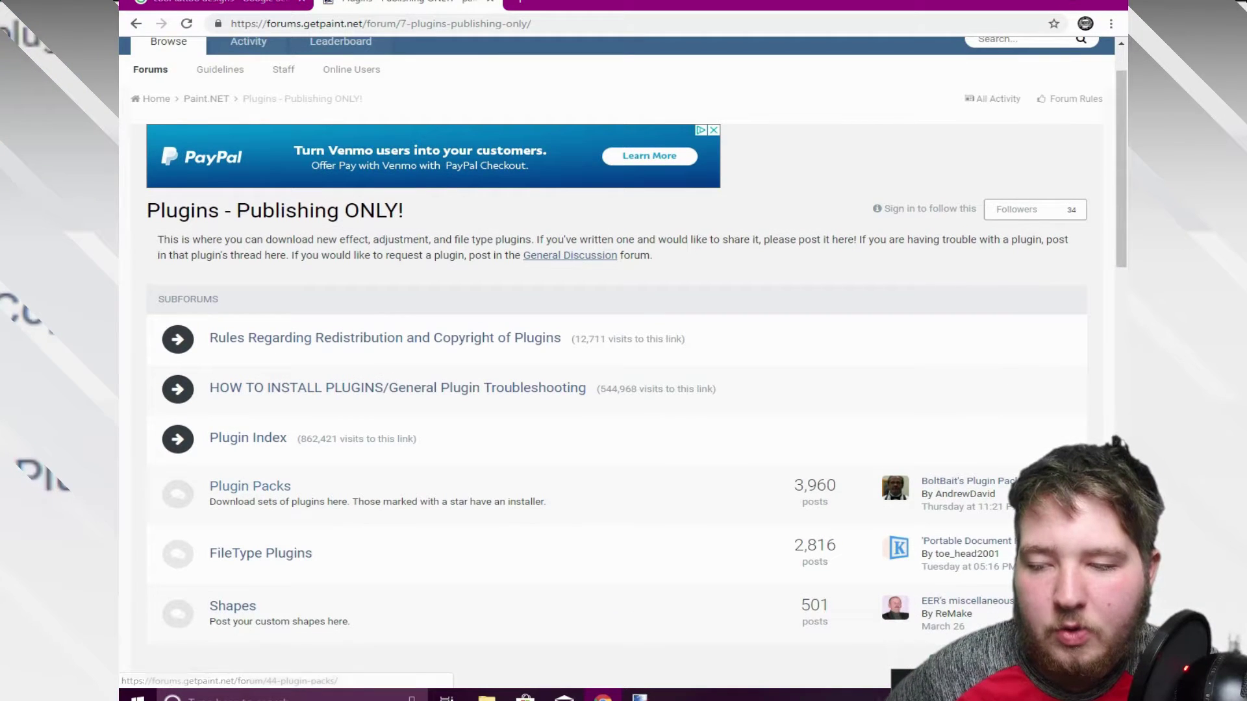
{"action": "left_click", "coordinate": [250, 487]}
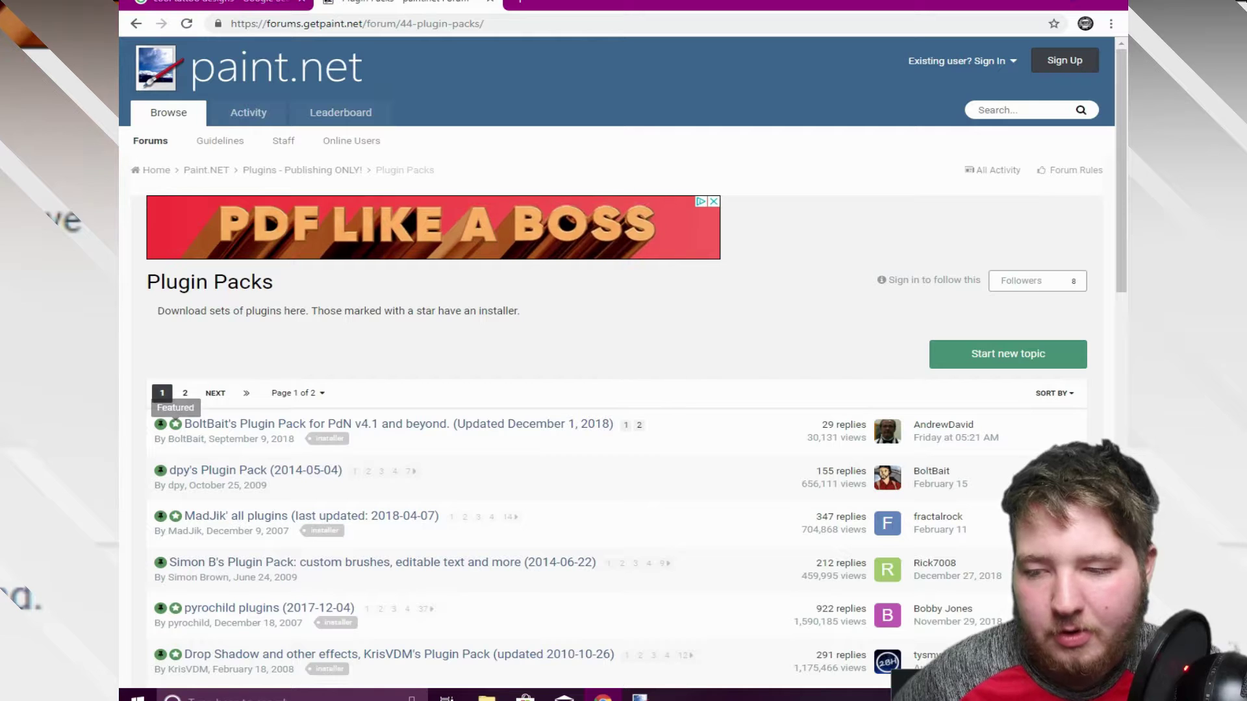
{"action": "scroll", "coordinate": [260, 471], "scroll_direction": "down", "scroll_amount": 2}
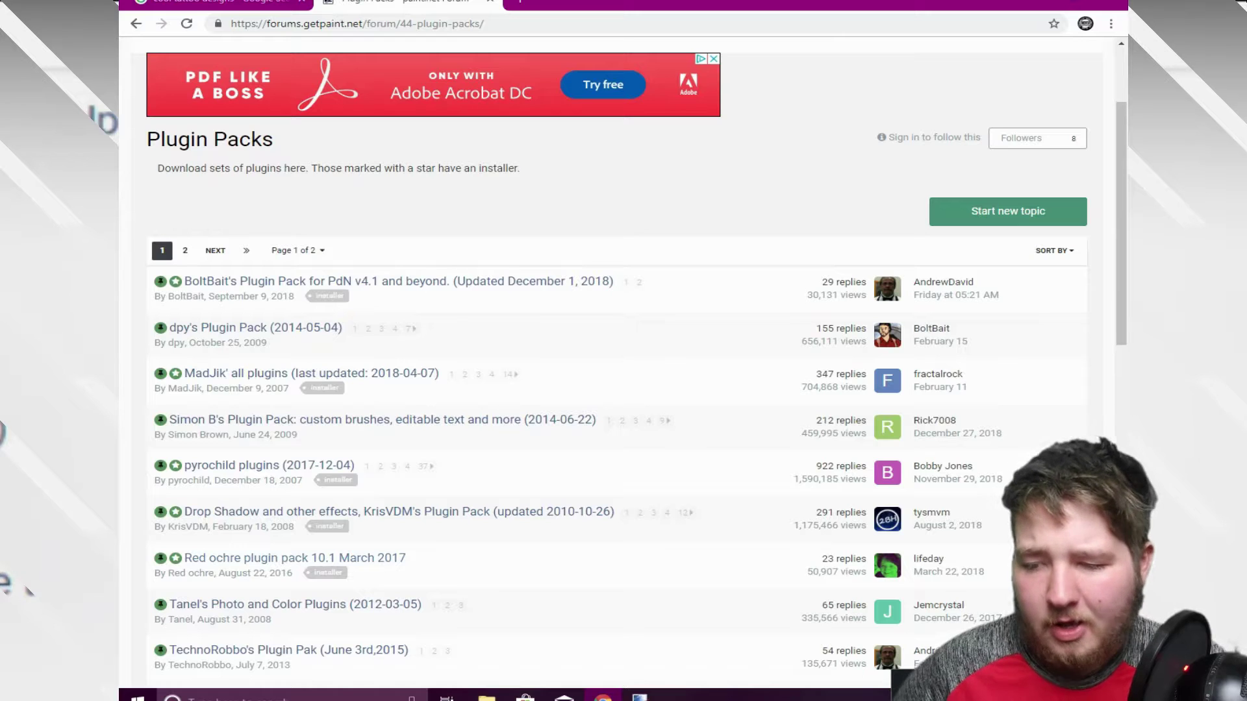
{"action": "mouse_move", "coordinate": [281, 560]}
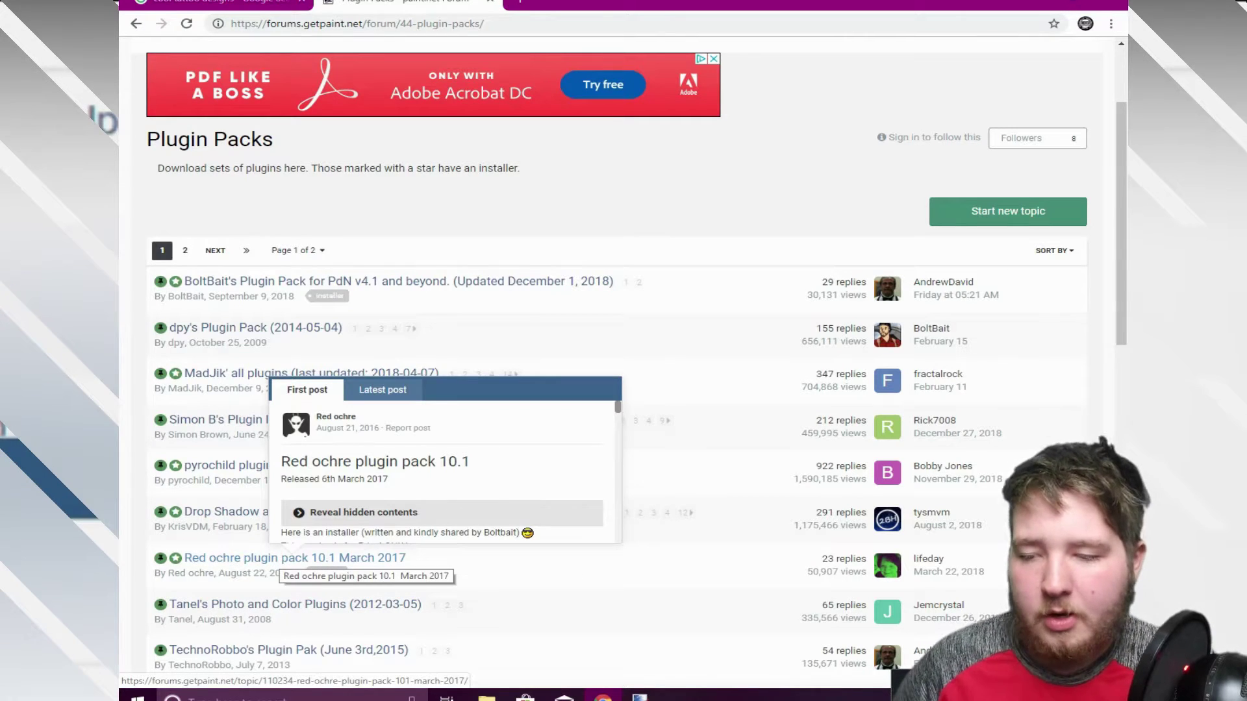
{"action": "left_click", "coordinate": [281, 560]}
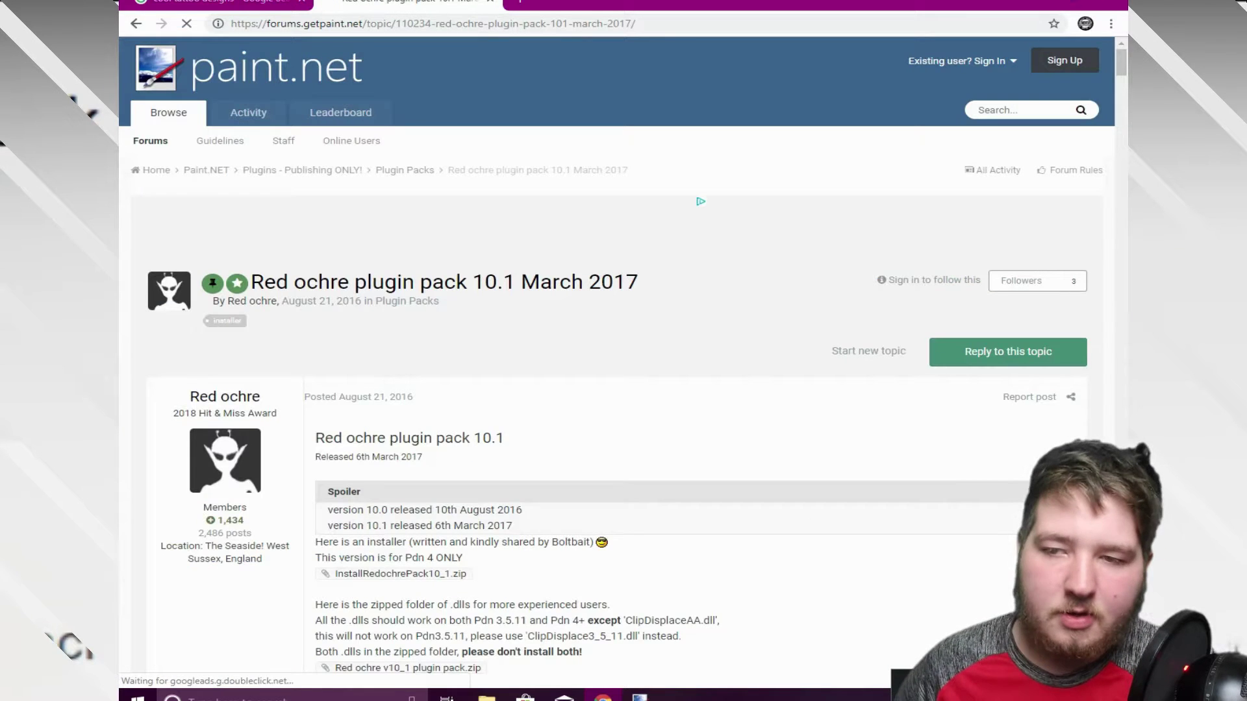
{"action": "scroll", "coordinate": [617, 390], "scroll_direction": "down", "scroll_amount": 2}
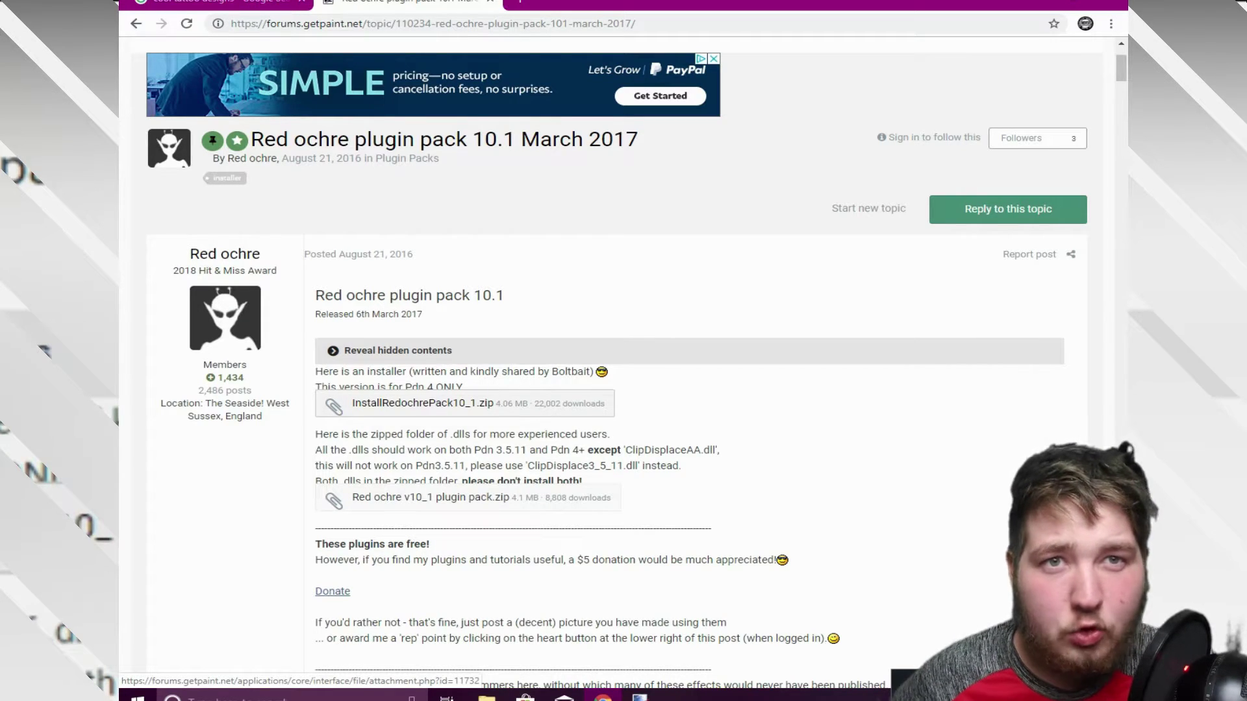
Step: Read the Red ochre plugin list down to Two Tone Threshold, then undo the lion's background erase in Paint.NET
{"action": "scroll", "coordinate": [617, 364], "scroll_direction": "down", "scroll_amount": 6}
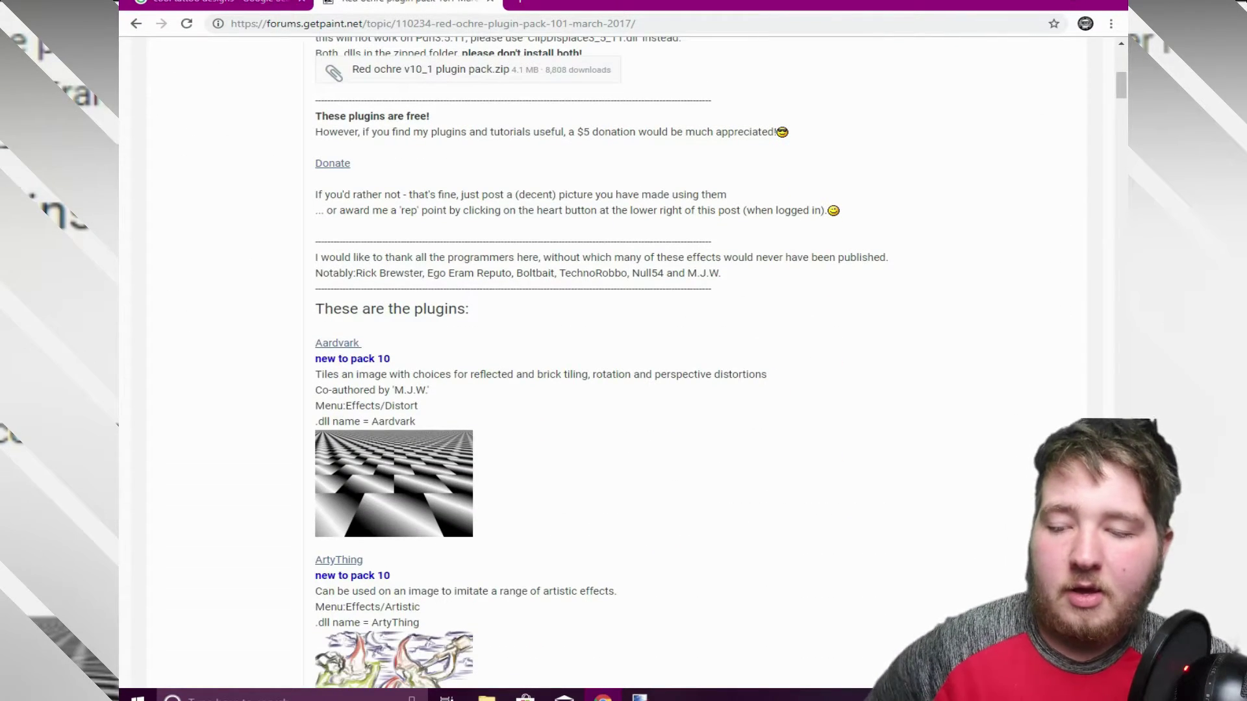
{"action": "scroll", "coordinate": [617, 364], "scroll_direction": "down", "scroll_amount": 10}
{"action": "scroll", "coordinate": [617, 363], "scroll_direction": "down", "scroll_amount": 20}
{"action": "scroll", "coordinate": [617, 364], "scroll_direction": "down", "scroll_amount": 20}
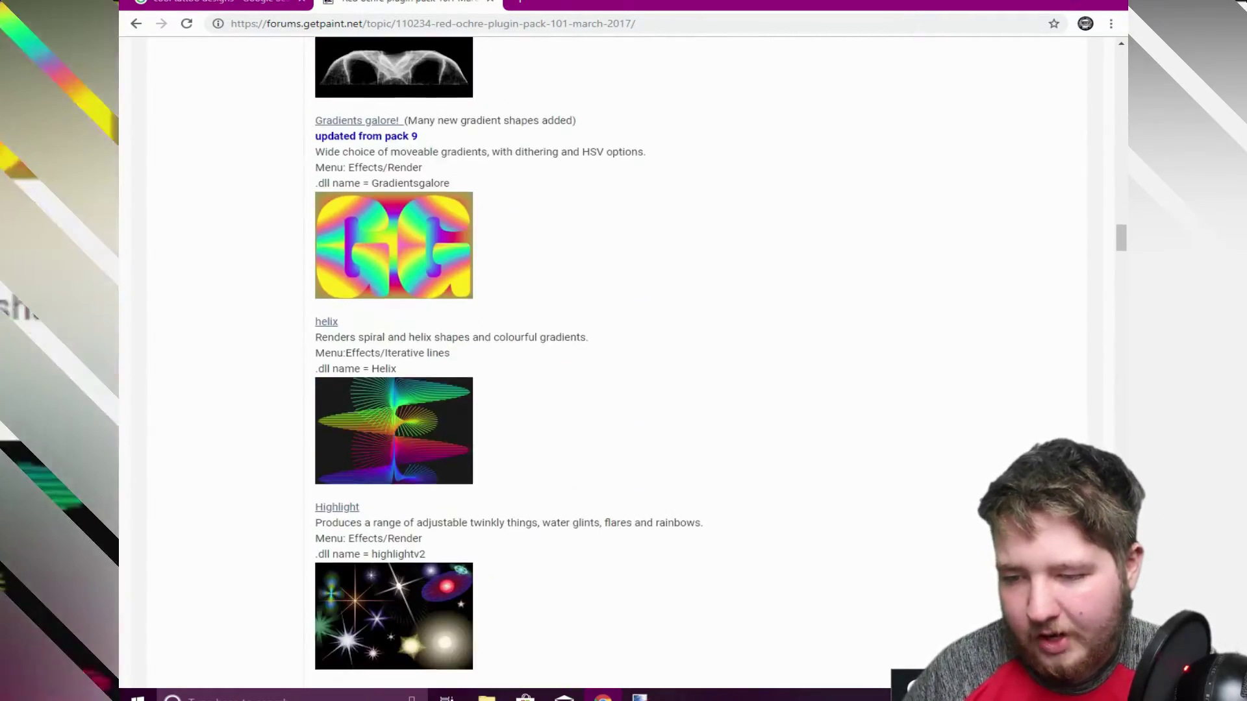
{"action": "scroll", "coordinate": [617, 364], "scroll_direction": "down", "scroll_amount": 20}
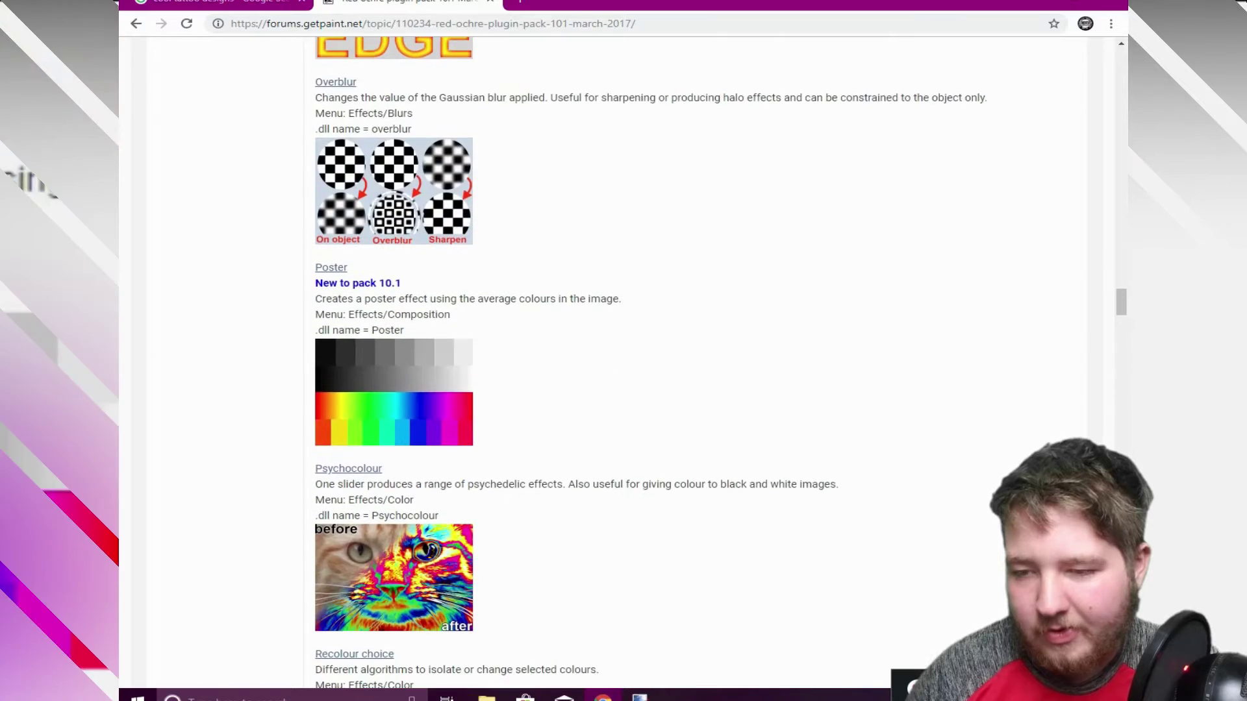
{"action": "scroll", "coordinate": [617, 364], "scroll_direction": "down", "scroll_amount": 7}
{"action": "scroll", "coordinate": [617, 364], "scroll_direction": "up", "scroll_amount": 1}
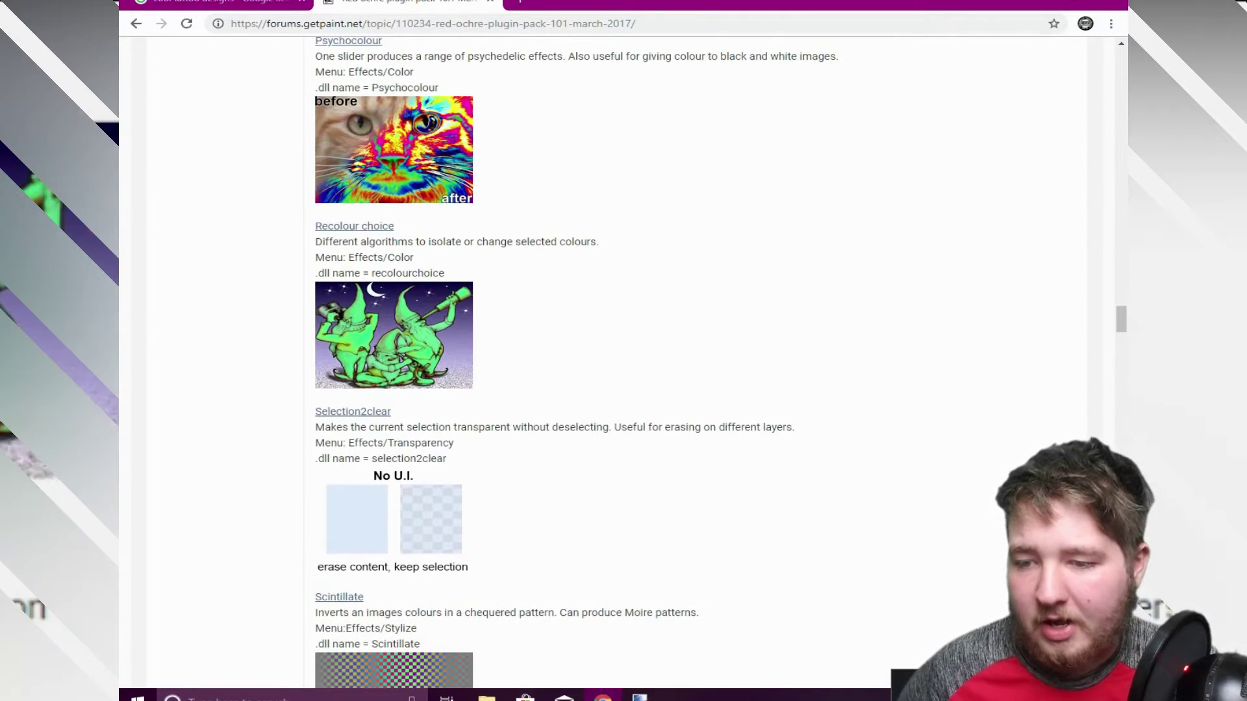
{"action": "scroll", "coordinate": [617, 364], "scroll_direction": "down", "scroll_amount": 5}
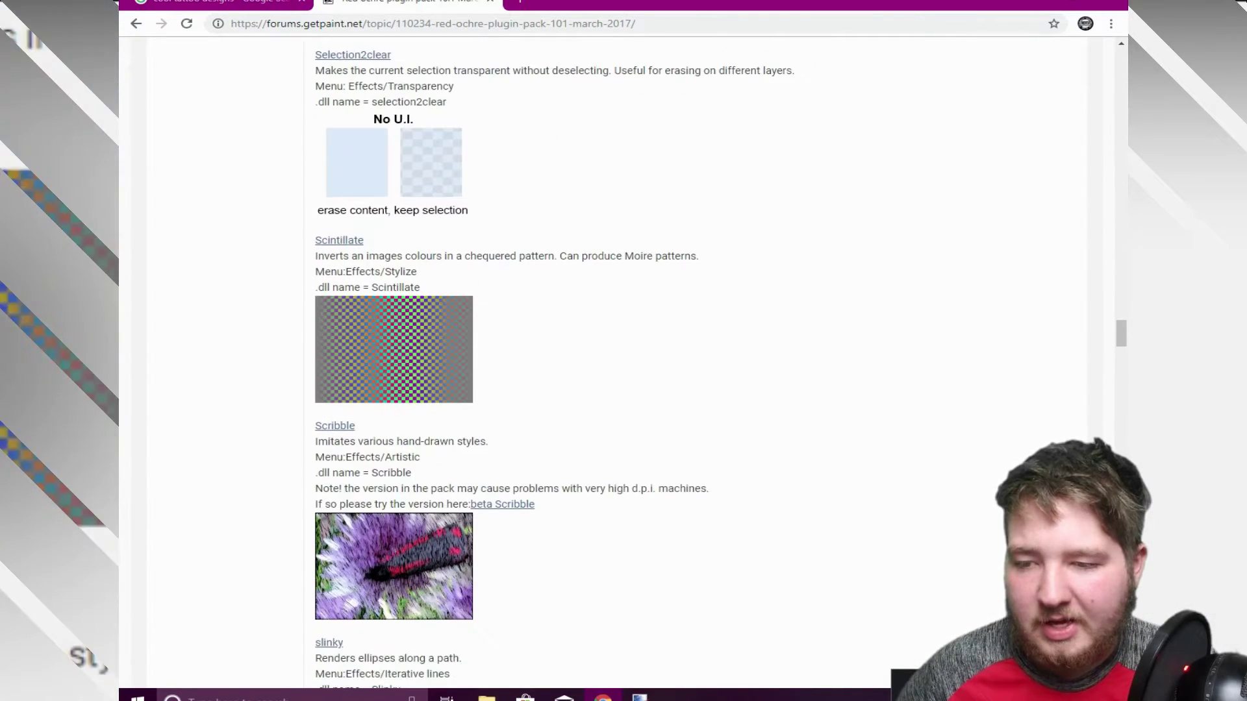
{"action": "scroll", "coordinate": [617, 364], "scroll_direction": "down", "scroll_amount": 18}
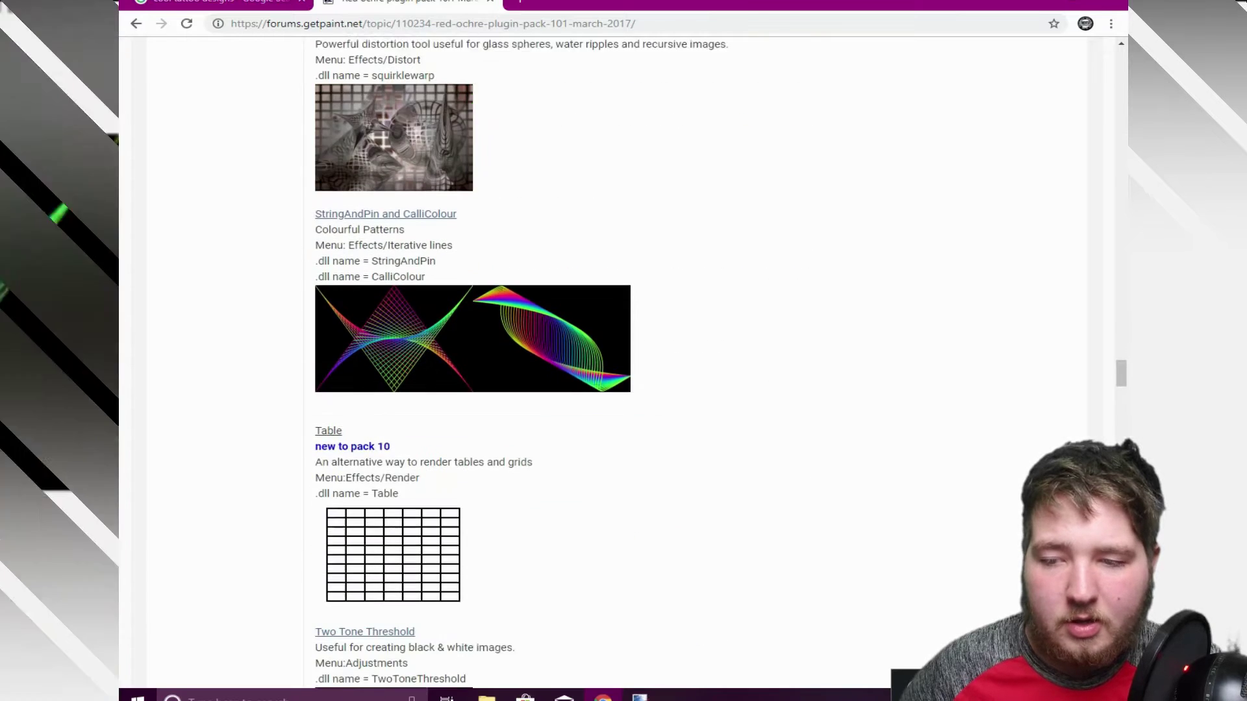
{"action": "scroll", "coordinate": [617, 364], "scroll_direction": "down", "scroll_amount": 6}
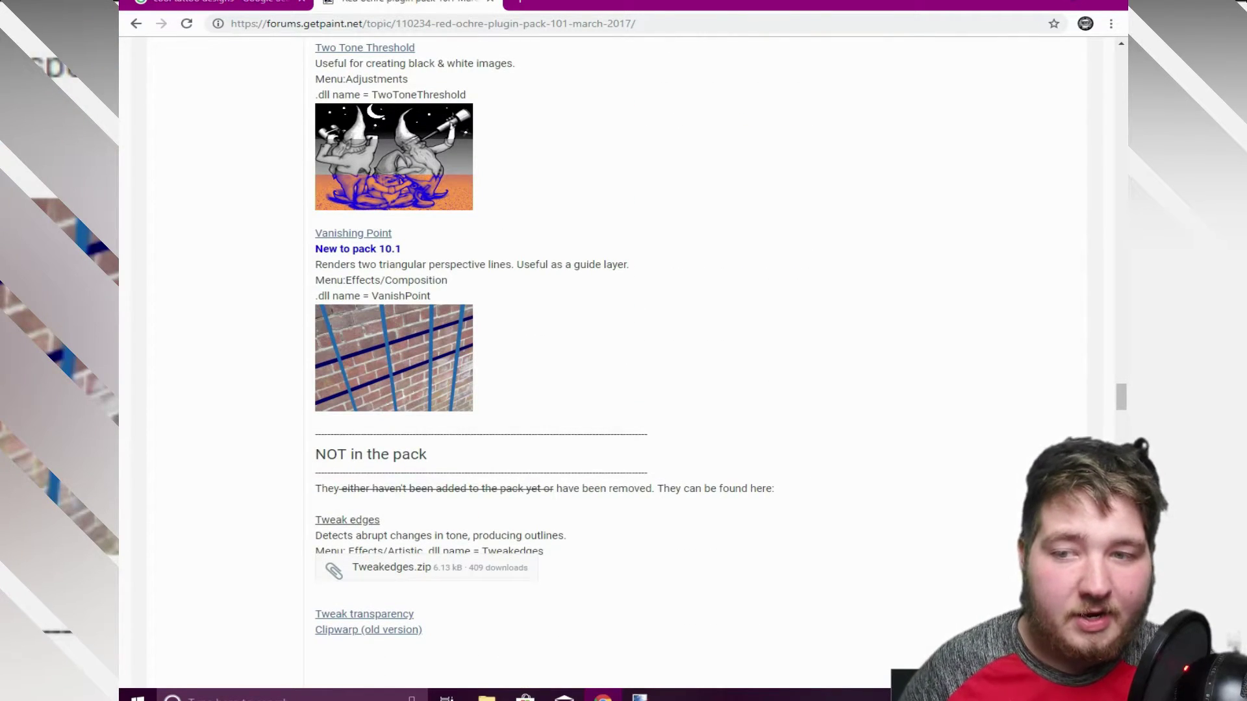
{"action": "scroll", "coordinate": [617, 364], "scroll_direction": "up", "scroll_amount": 1}
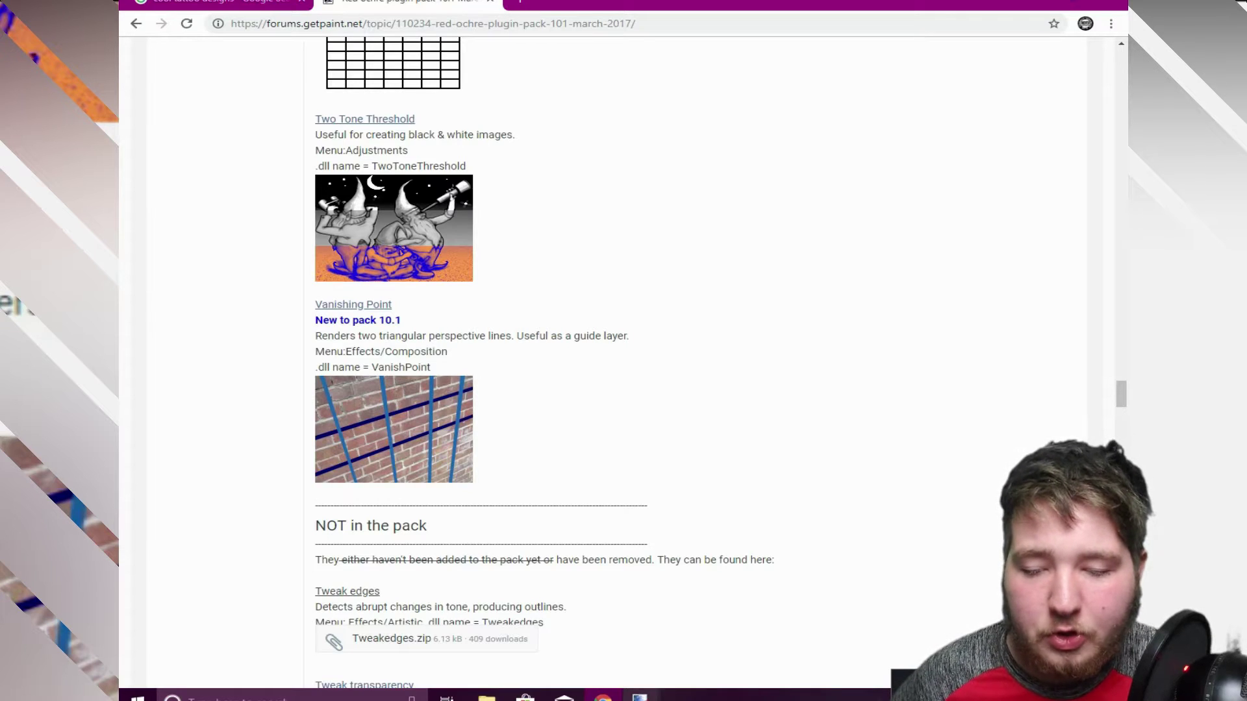
{"action": "mouse_move", "coordinate": [640, 697]}
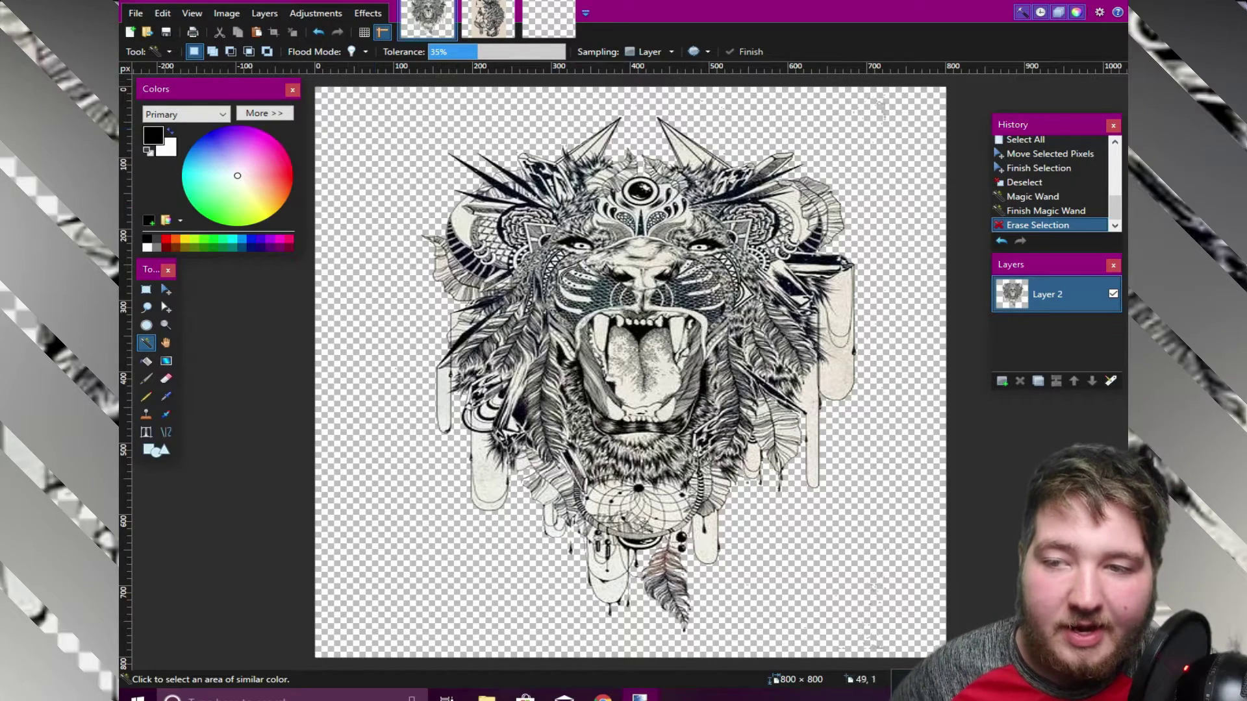
{"action": "left_click", "coordinate": [319, 32]}
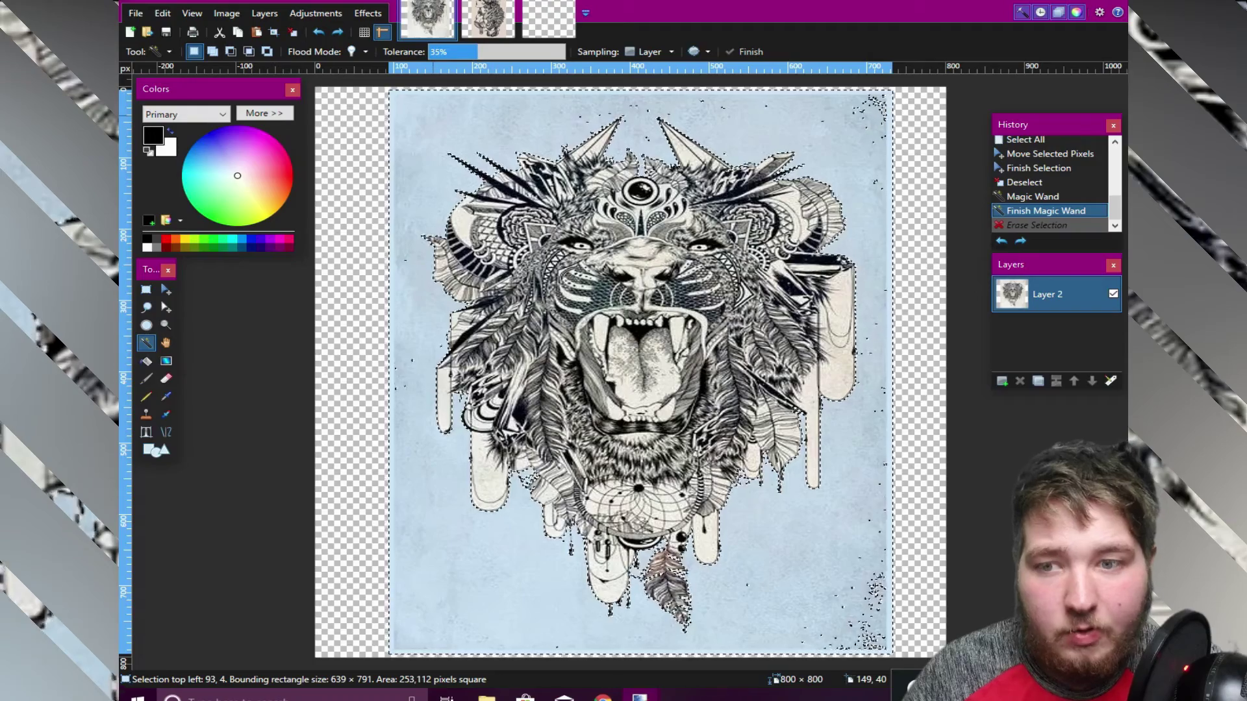
Step: Reselect the lion's pale backdrop at 43% tolerance and delete it
{"action": "left_click", "coordinate": [447, 129]}
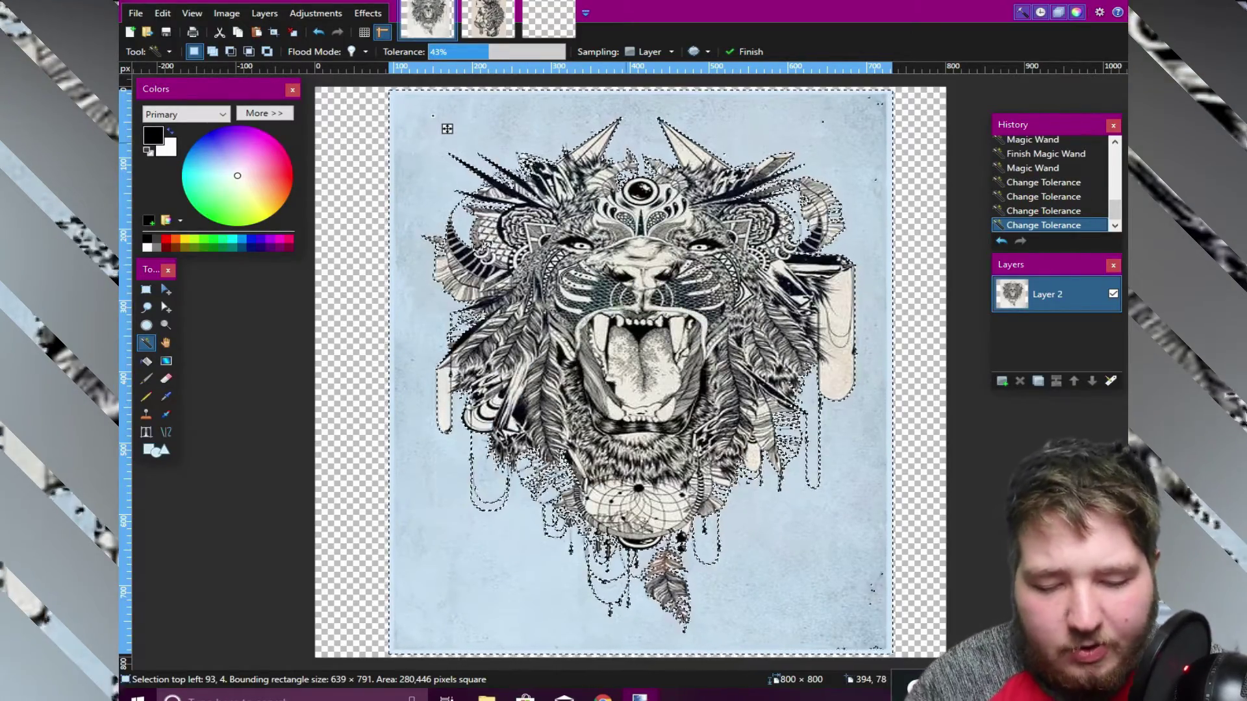
{"action": "key", "text": "Delete"}
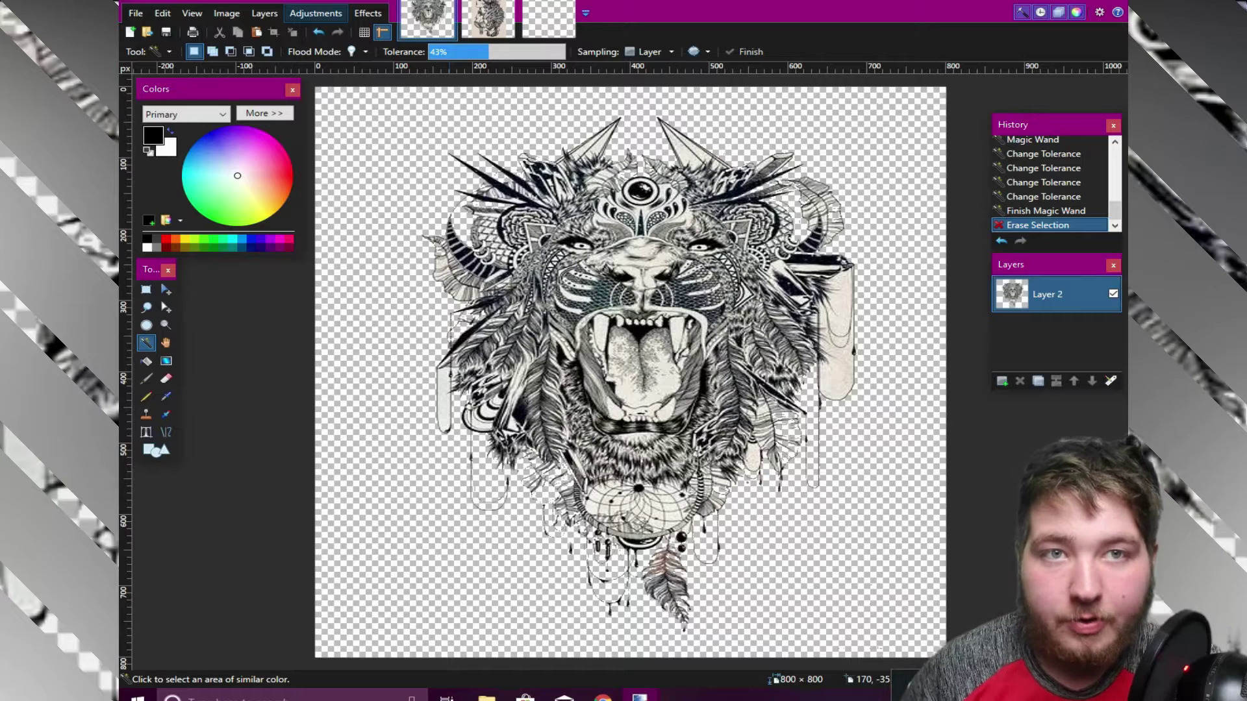
Step: Start the Two Tone Threshold adjustment with Black/Transparent as the output colours
{"action": "left_click", "coordinate": [316, 13]}
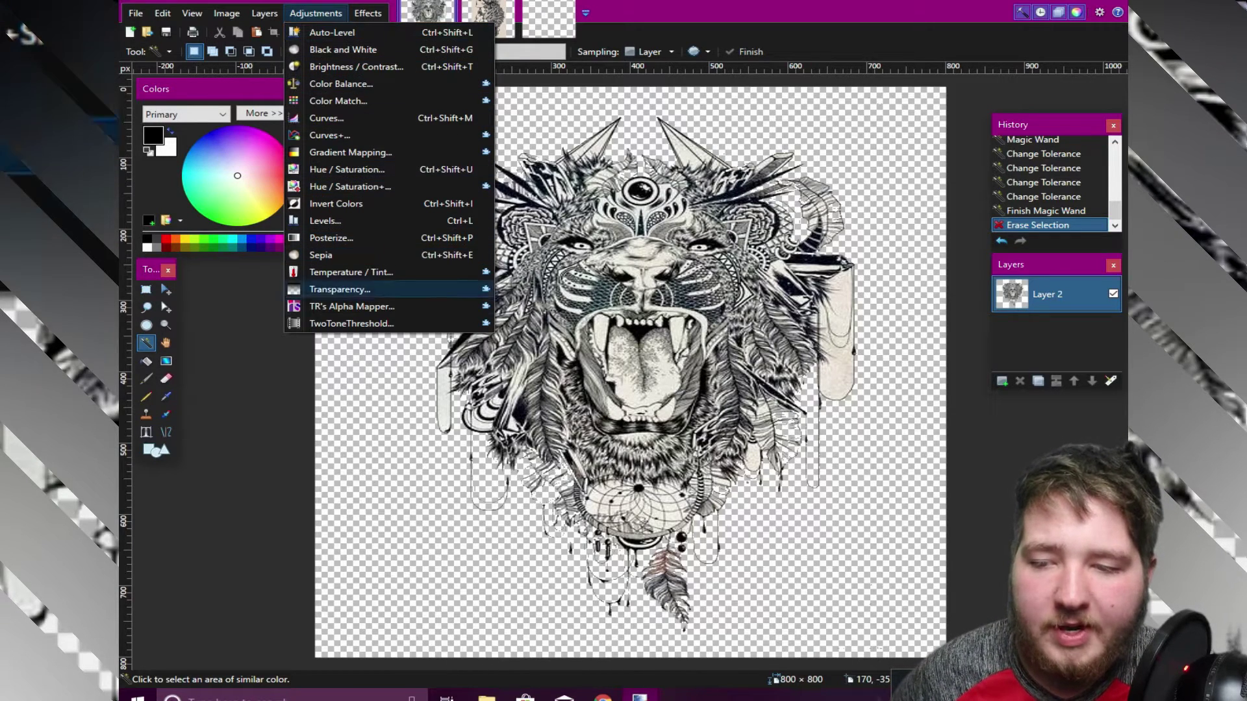
{"action": "left_click", "coordinate": [352, 324]}
{"action": "left_click_drag", "start_coordinate": [572, 237], "coordinate": [431, 99]}
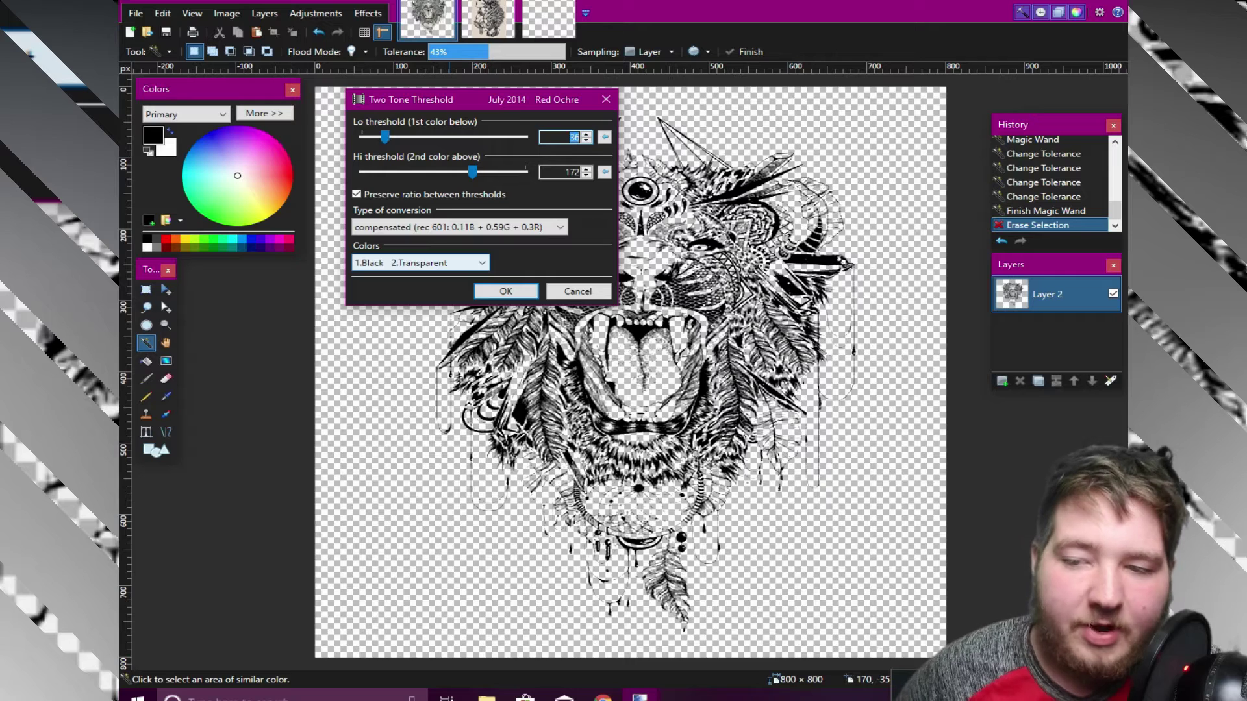
{"action": "left_click", "coordinate": [421, 262]}
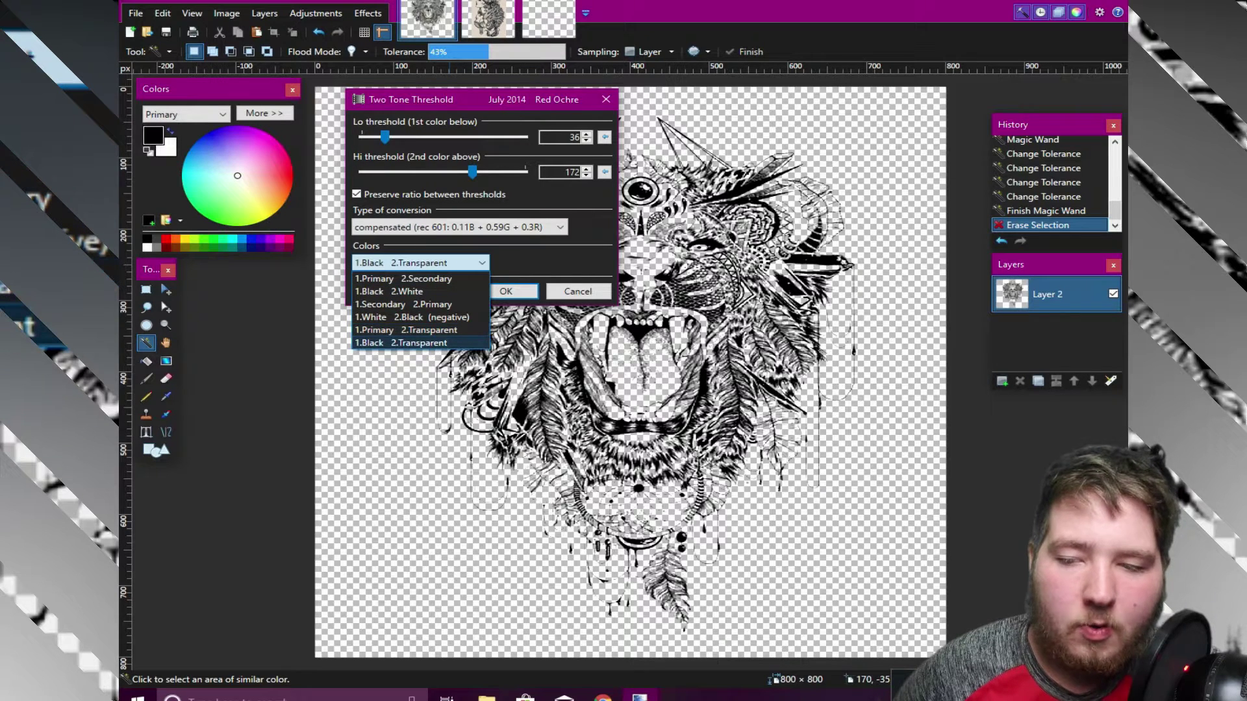
{"action": "key", "text": "Return"}
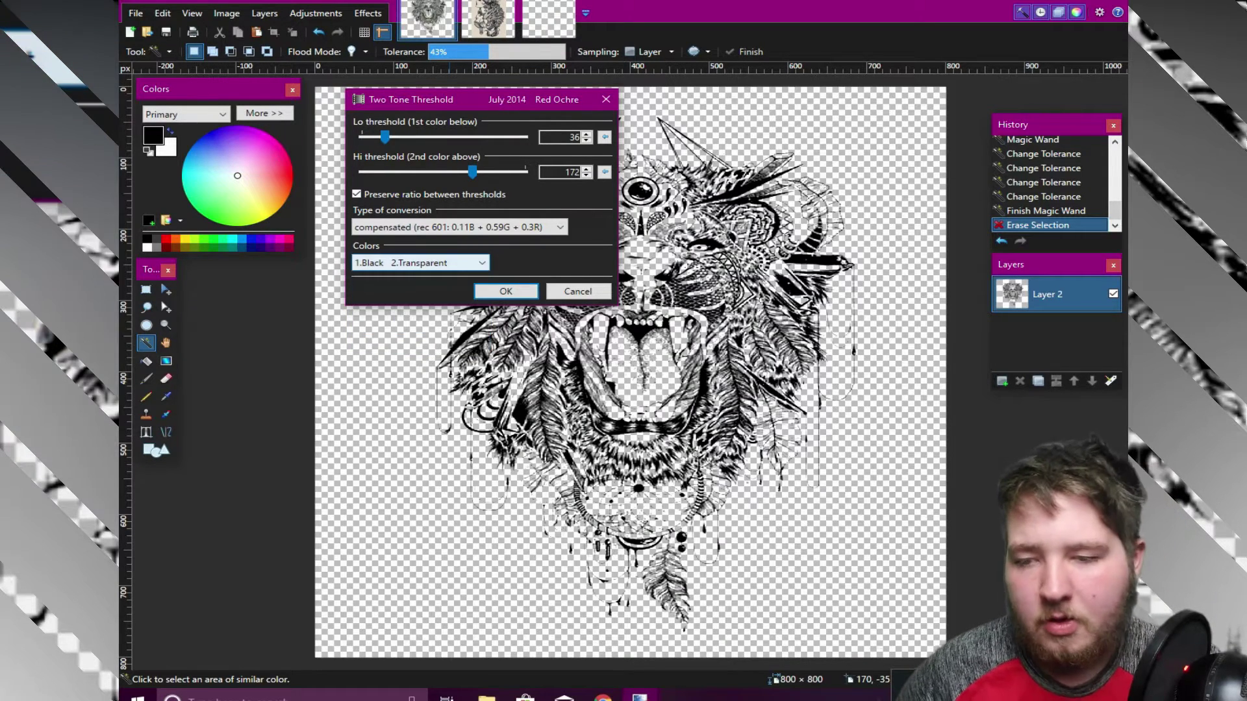
Step: Tune the thresholds to low 76 and high 202 and apply the effect to the lion
{"action": "key", "text": "Tab"}
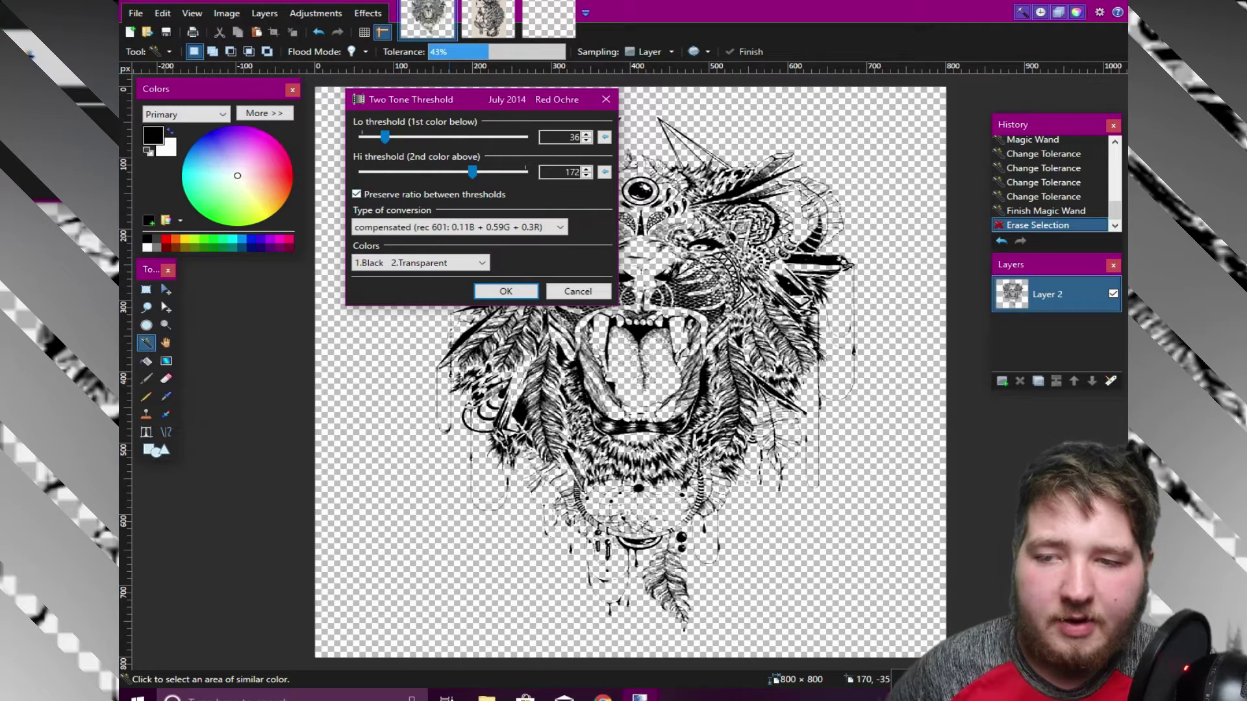
{"action": "key", "text": "Home"}
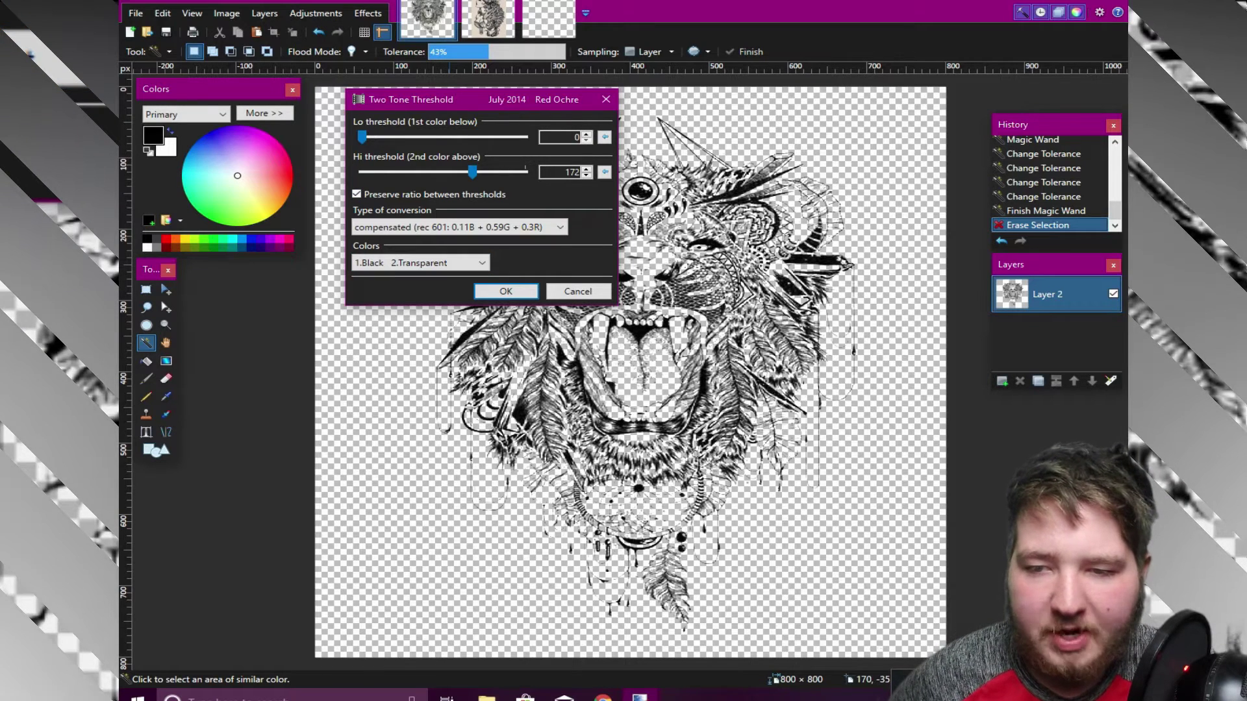
{"action": "left_click_drag", "start_coordinate": [472, 172], "coordinate": [518, 172]}
{"action": "left_click_drag", "start_coordinate": [506, 109], "coordinate": [320, 52]}
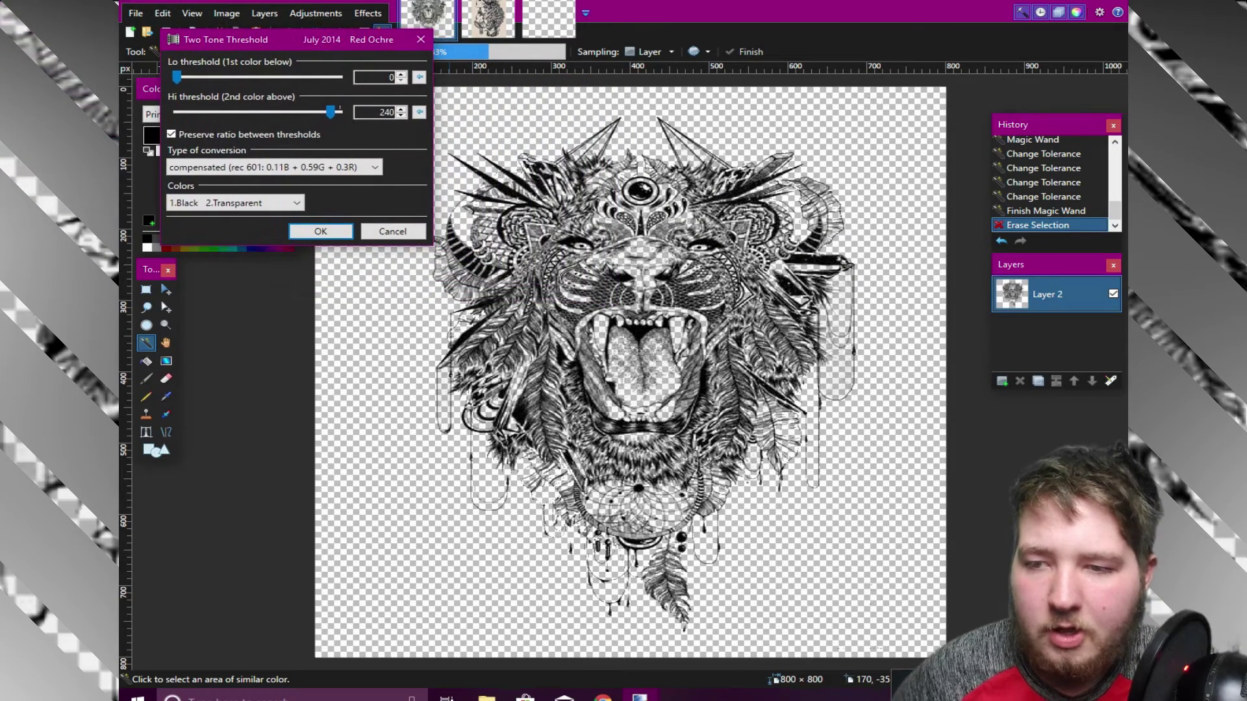
{"action": "key", "text": "Page_Down"}
{"action": "key", "text": "Right"}
{"action": "key", "text": "Right"}
{"action": "key", "text": "Right"}
{"action": "key", "text": "Right"}
{"action": "key", "text": "Right"}
{"action": "key", "text": "Right"}
{"action": "key", "text": "Right"}
{"action": "key", "text": "Right"}
{"action": "key", "text": "Right"}
{"action": "key", "text": "Right"}
{"action": "key", "text": "Right"}
{"action": "key", "text": "Right"}
{"action": "key", "text": "Right"}
{"action": "key", "text": "Right"}
{"action": "key", "text": "Right"}
{"action": "key", "text": "Right"}
{"action": "key", "text": "Right"}
{"action": "key", "text": "Right"}
{"action": "key", "text": "Right"}
{"action": "key", "text": "Right"}
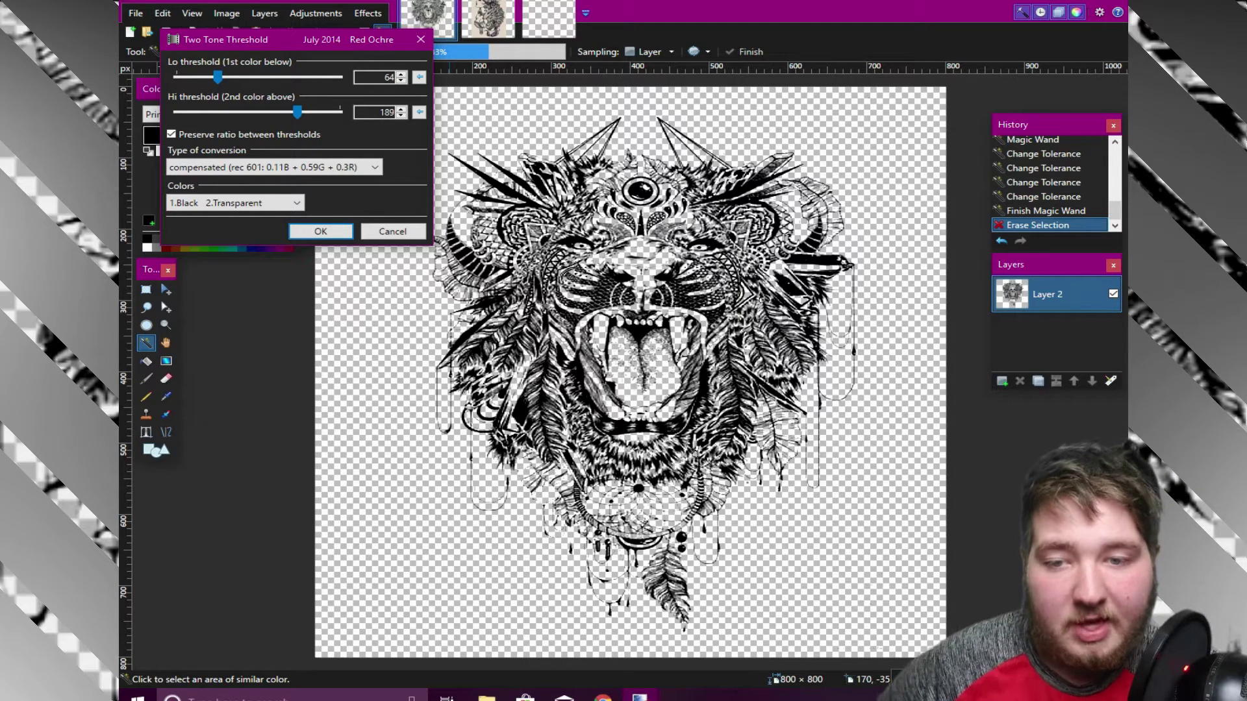
{"action": "key", "text": "Left"}
{"action": "key", "text": "Left"}
{"action": "key", "text": "Left"}
{"action": "key", "text": "Left"}
{"action": "key", "text": "Left"}
{"action": "key", "text": "Left"}
{"action": "key", "text": "Left"}
{"action": "key", "text": "Left"}
{"action": "key", "text": "Left"}
{"action": "key", "text": "Left"}
{"action": "key", "text": "Left"}
{"action": "key", "text": "Left"}
{"action": "key", "text": "Left"}
{"action": "key", "text": "Left"}
{"action": "key", "text": "Left"}
{"action": "key", "text": "Left"}
{"action": "key", "text": "Left"}
{"action": "key", "text": "Left"}
{"action": "key", "text": "Left"}
{"action": "key", "text": "Left"}
{"action": "key", "text": "Right"}
{"action": "key", "text": "Right"}
{"action": "key", "text": "Right"}
{"action": "key", "text": "Right"}
{"action": "key", "text": "Right"}
{"action": "key", "text": "Right"}
{"action": "key", "text": "Right"}
{"action": "key", "text": "Right"}
{"action": "key", "text": "Right"}
{"action": "key", "text": "Right"}
{"action": "key", "text": "Right"}
{"action": "key", "text": "Right"}
{"action": "key", "text": "Right"}
{"action": "key", "text": "Right"}
{"action": "key", "text": "Right"}
{"action": "key", "text": "Right"}
{"action": "key", "text": "Right"}
{"action": "key", "text": "Right"}
{"action": "key", "text": "Right"}
{"action": "key", "text": "Right"}
{"action": "key", "text": "Right"}
{"action": "key", "text": "Right"}
{"action": "key", "text": "Right"}
{"action": "key", "text": "Right"}
{"action": "key", "text": "Right"}
{"action": "key", "text": "Right"}
{"action": "key", "text": "Right"}
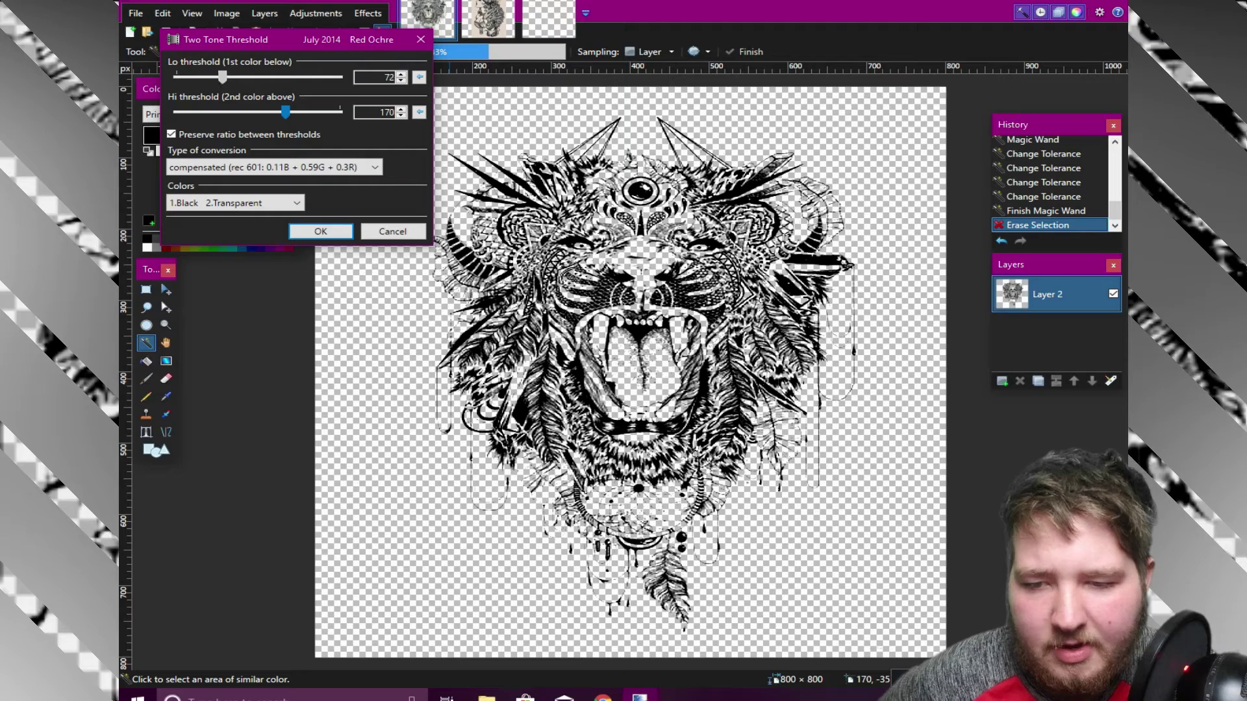
{"action": "key", "text": "Right"}
{"action": "key", "text": "Right"}
{"action": "key", "text": "Right"}
{"action": "key", "text": "Right"}
{"action": "key", "text": "Right"}
{"action": "key", "text": "Right"}
{"action": "key", "text": "Right"}
{"action": "key", "text": "Right"}
{"action": "key", "text": "Right"}
{"action": "key", "text": "Right"}
{"action": "key", "text": "Right"}
{"action": "key", "text": "Right"}
{"action": "key", "text": "Right"}
{"action": "key", "text": "Right"}
{"action": "key", "text": "Right"}
{"action": "key", "text": "Right"}
{"action": "key", "text": "Right"}
{"action": "key", "text": "Right"}
{"action": "key", "text": "Right"}
{"action": "key", "text": "Right"}
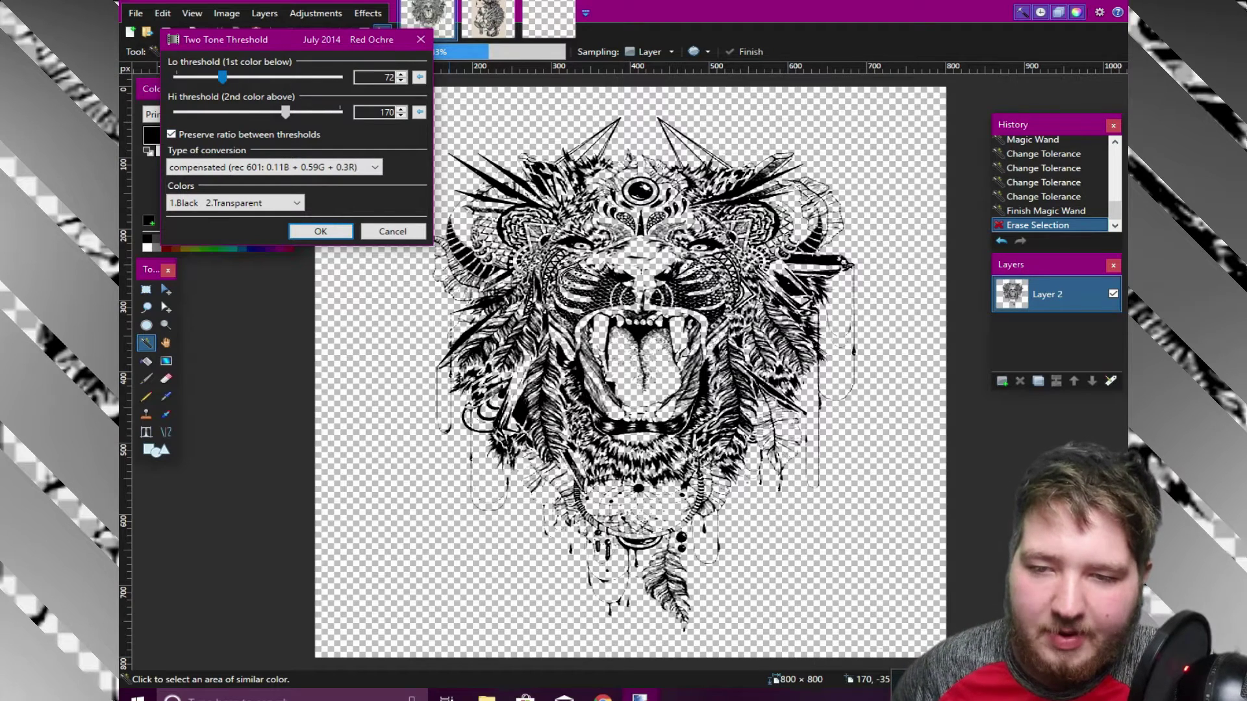
{"action": "key", "text": "Left"}
{"action": "key", "text": "Left"}
{"action": "key", "text": "Left"}
{"action": "key", "text": "Left"}
{"action": "key", "text": "Left"}
{"action": "key", "text": "Left"}
{"action": "key", "text": "Left"}
{"action": "key", "text": "Left"}
{"action": "key", "text": "Left"}
{"action": "key", "text": "Left"}
{"action": "key", "text": "Left"}
{"action": "key", "text": "Left"}
{"action": "key", "text": "Left"}
{"action": "key", "text": "Left"}
{"action": "key", "text": "Left"}
{"action": "key", "text": "Left"}
{"action": "key", "text": "Left"}
{"action": "key", "text": "Left"}
{"action": "key", "text": "Left"}
{"action": "key", "text": "Left"}
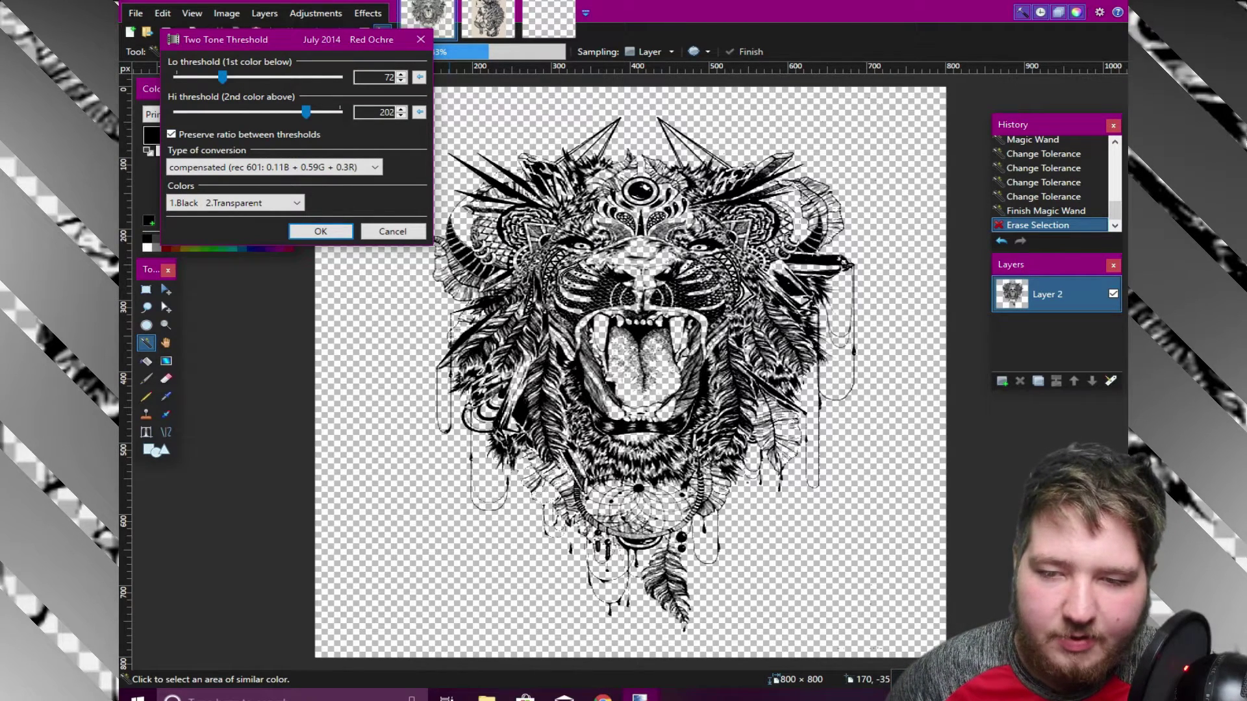
{"action": "key", "text": "Right"}
{"action": "key", "text": "Right"}
{"action": "key", "text": "Right"}
{"action": "key", "text": "Right"}
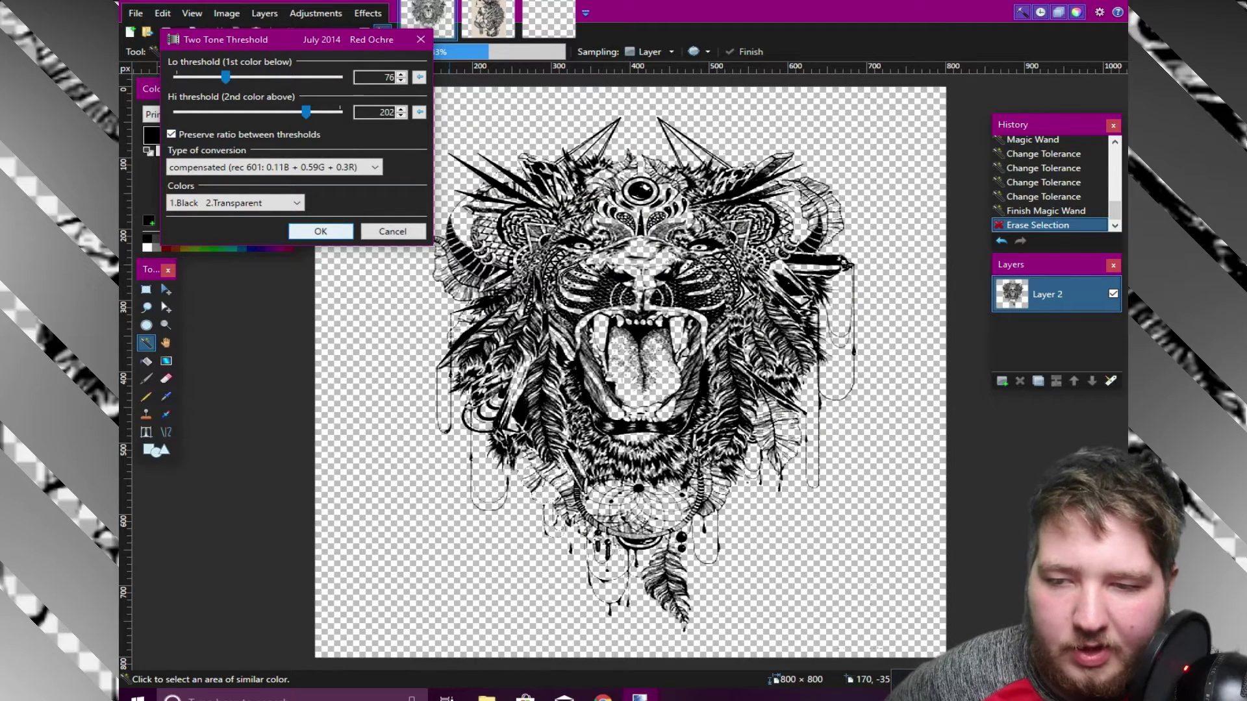
{"action": "left_click", "coordinate": [320, 231]}
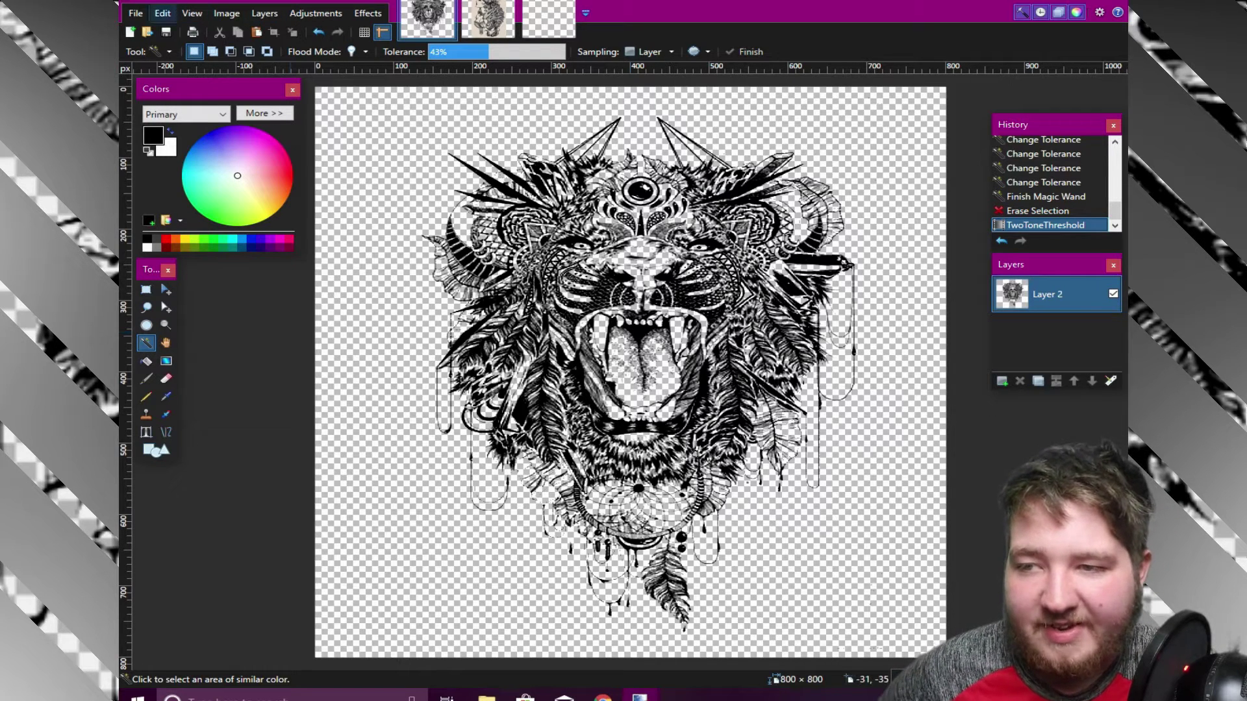
{"action": "left_click", "coordinate": [136, 13]}
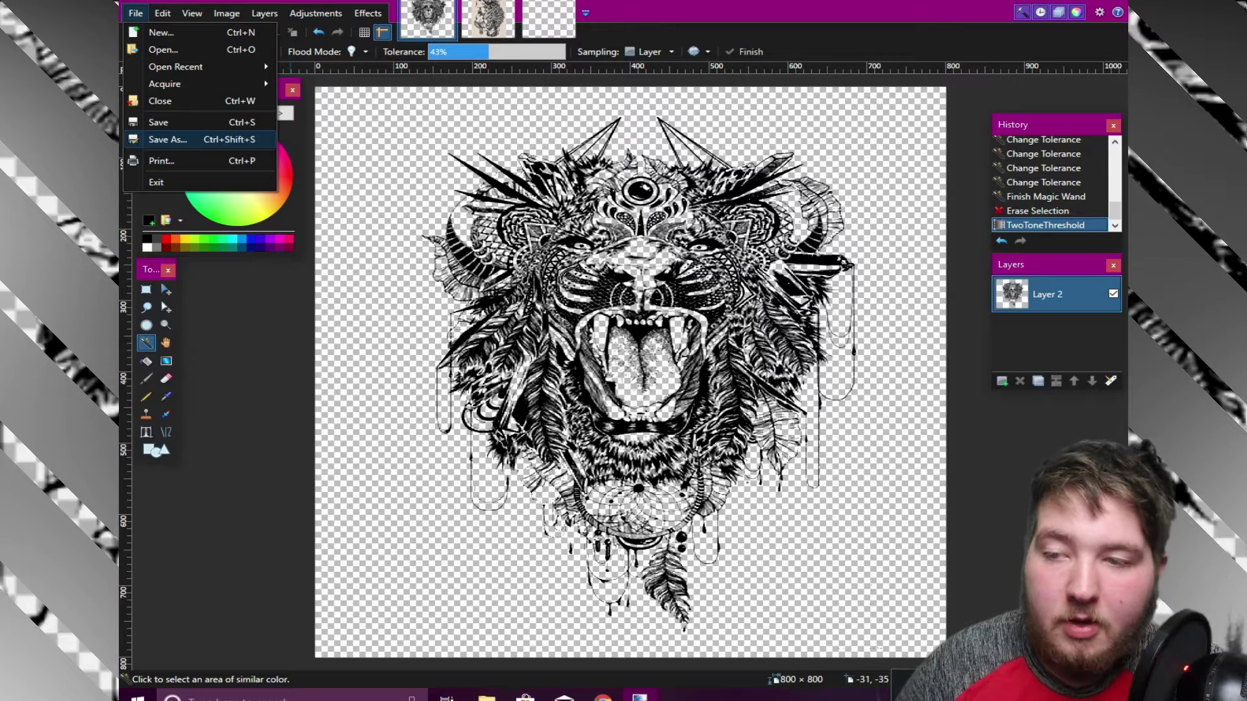
Step: Start Save As and browse to Pictures > Camera Roll > tattoos
{"action": "left_click", "coordinate": [167, 139]}
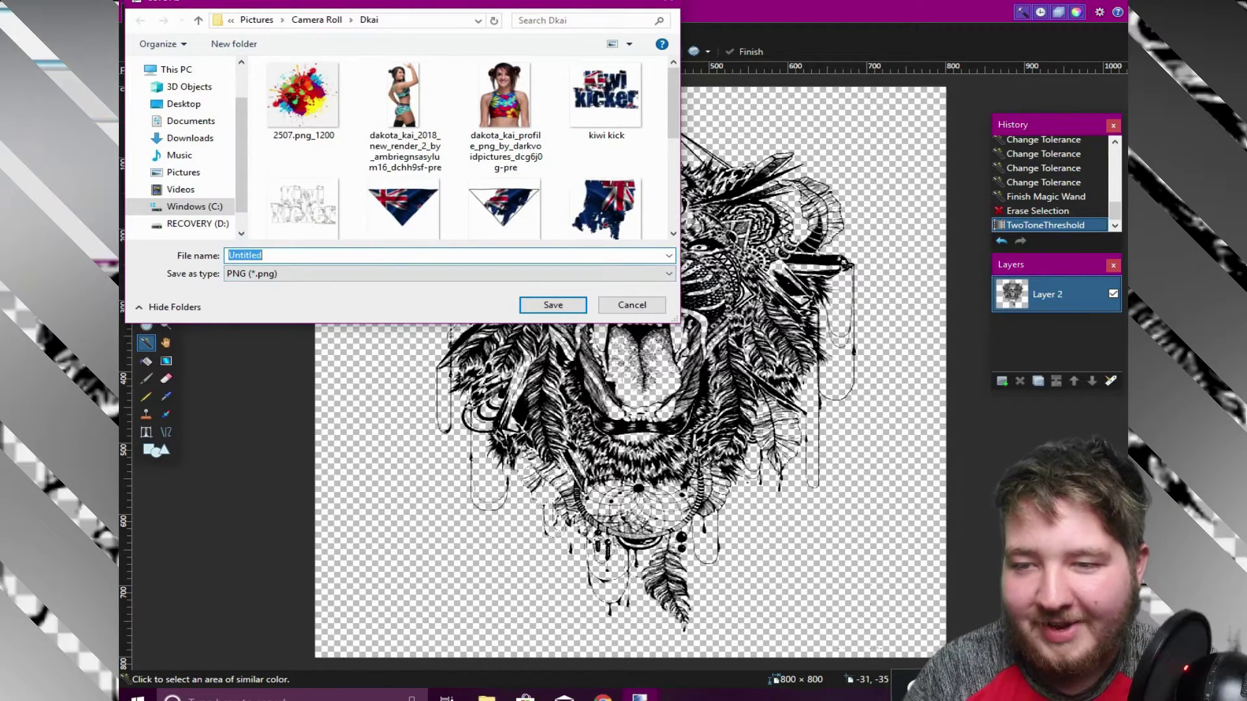
{"action": "scroll", "coordinate": [604, 110], "scroll_direction": "down", "scroll_amount": 4}
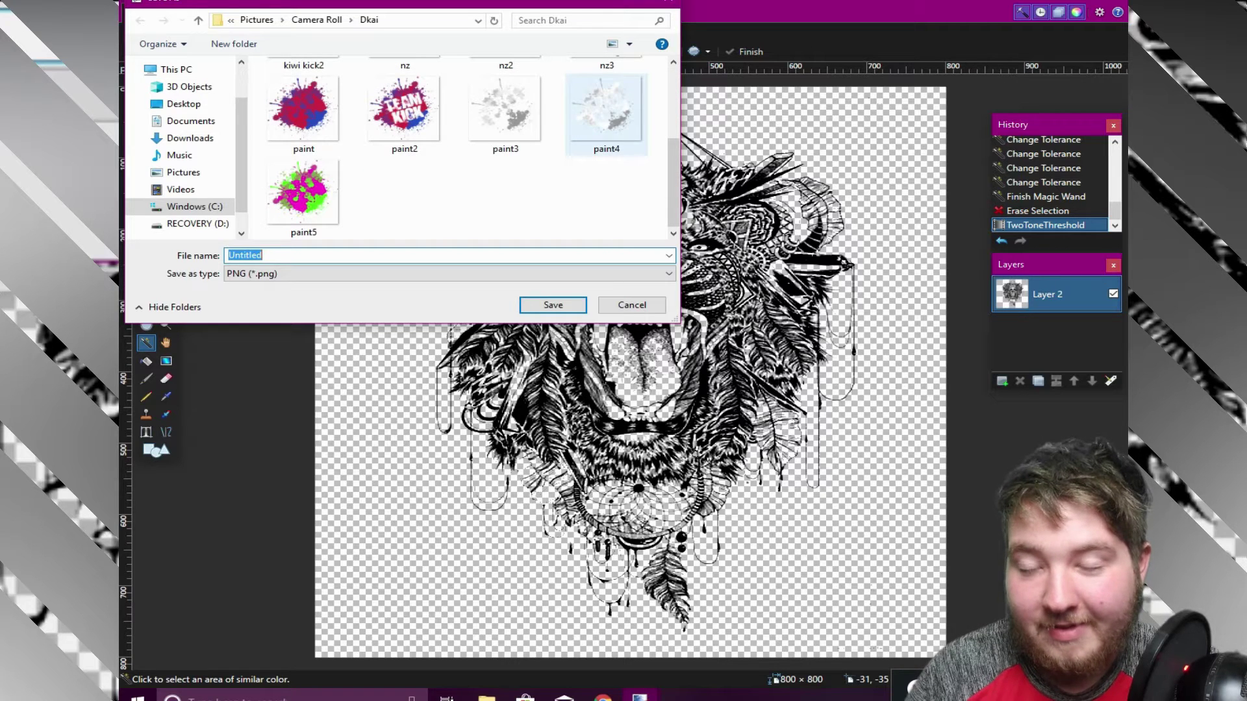
{"action": "scroll", "coordinate": [460, 148], "scroll_direction": "up", "scroll_amount": 4}
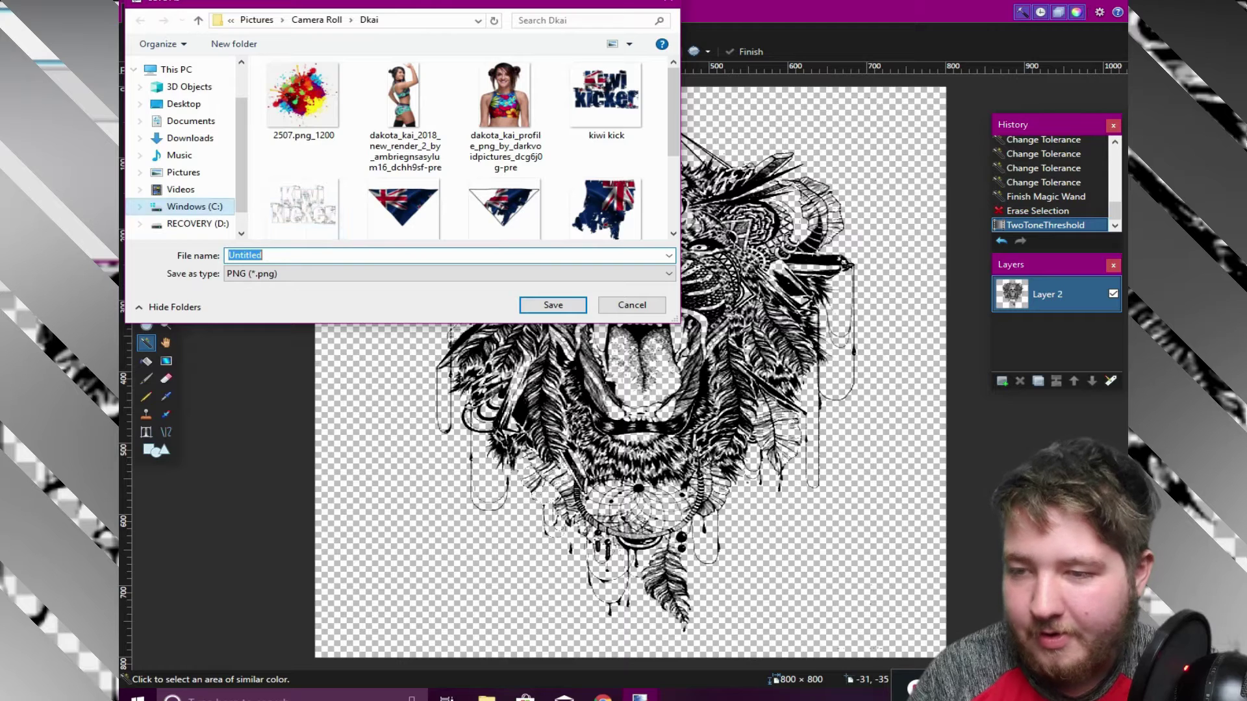
{"action": "left_click", "coordinate": [183, 172]}
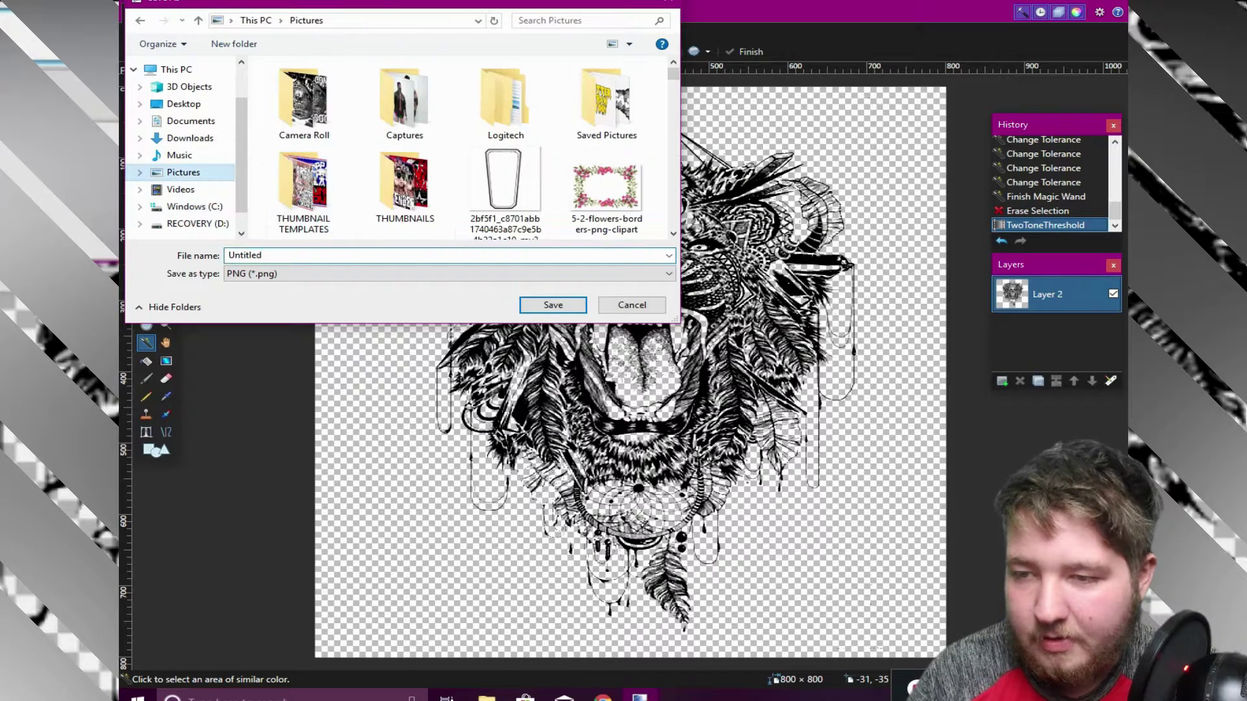
{"action": "double_click", "coordinate": [302, 97]}
{"action": "scroll", "coordinate": [405, 185], "scroll_direction": "down", "scroll_amount": 5}
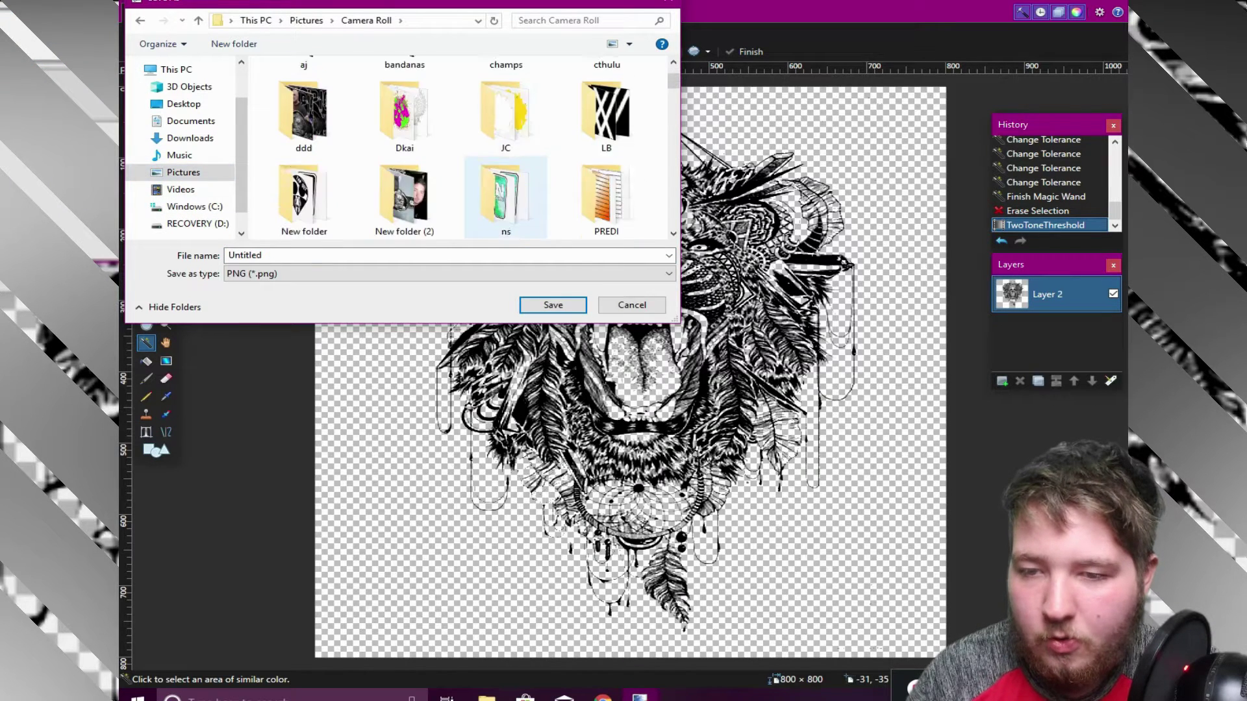
{"action": "double_click", "coordinate": [405, 104]}
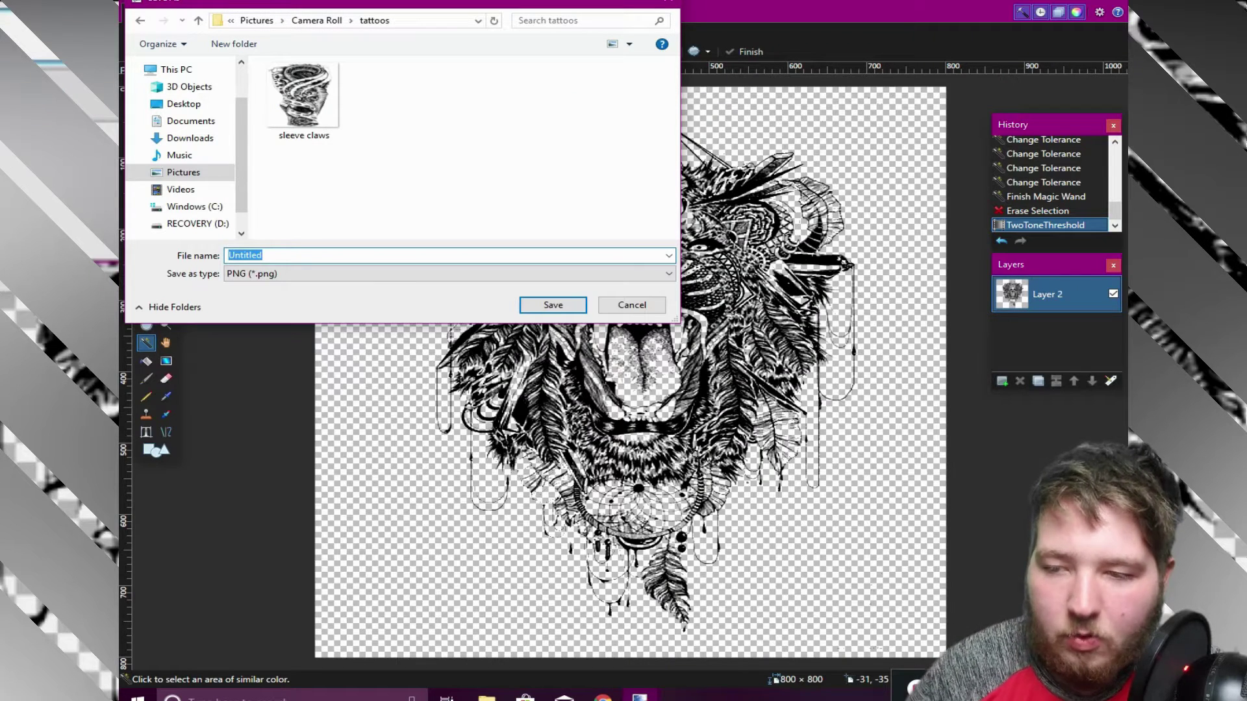
Step: Name the file 'tiger face', keep the PNG type, and save
{"action": "type", "text": "ti"}
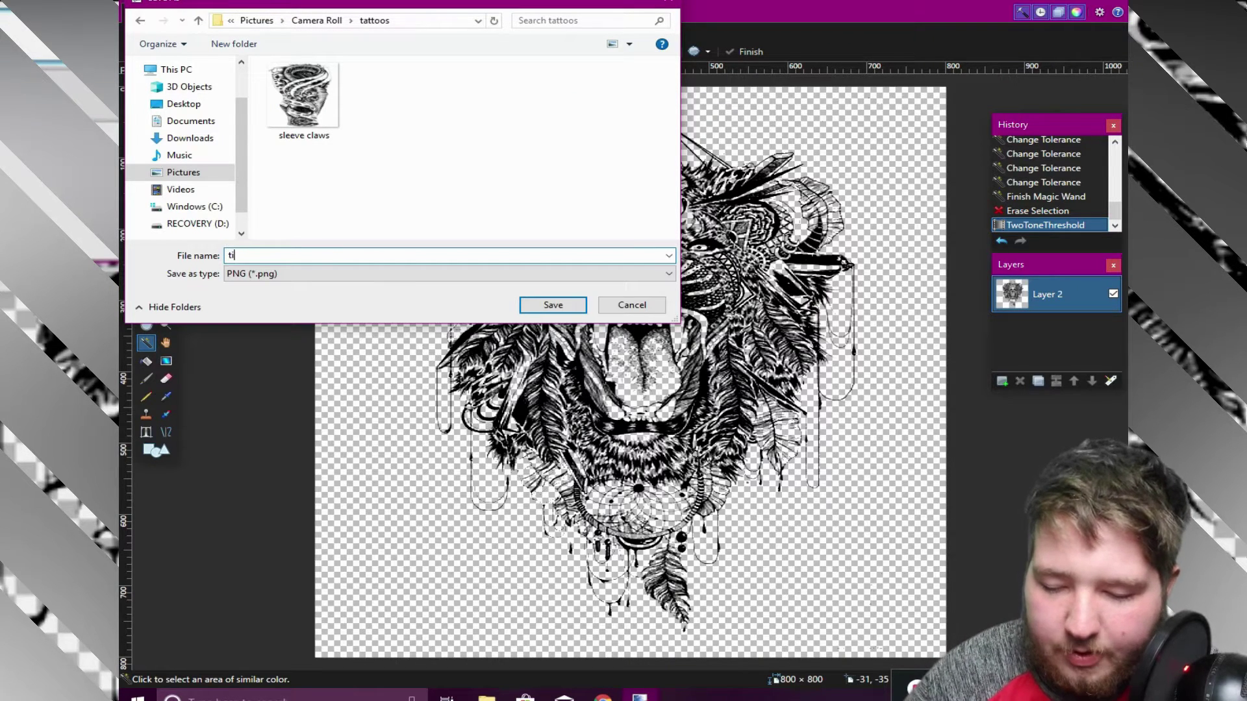
{"action": "type", "text": "ger face"}
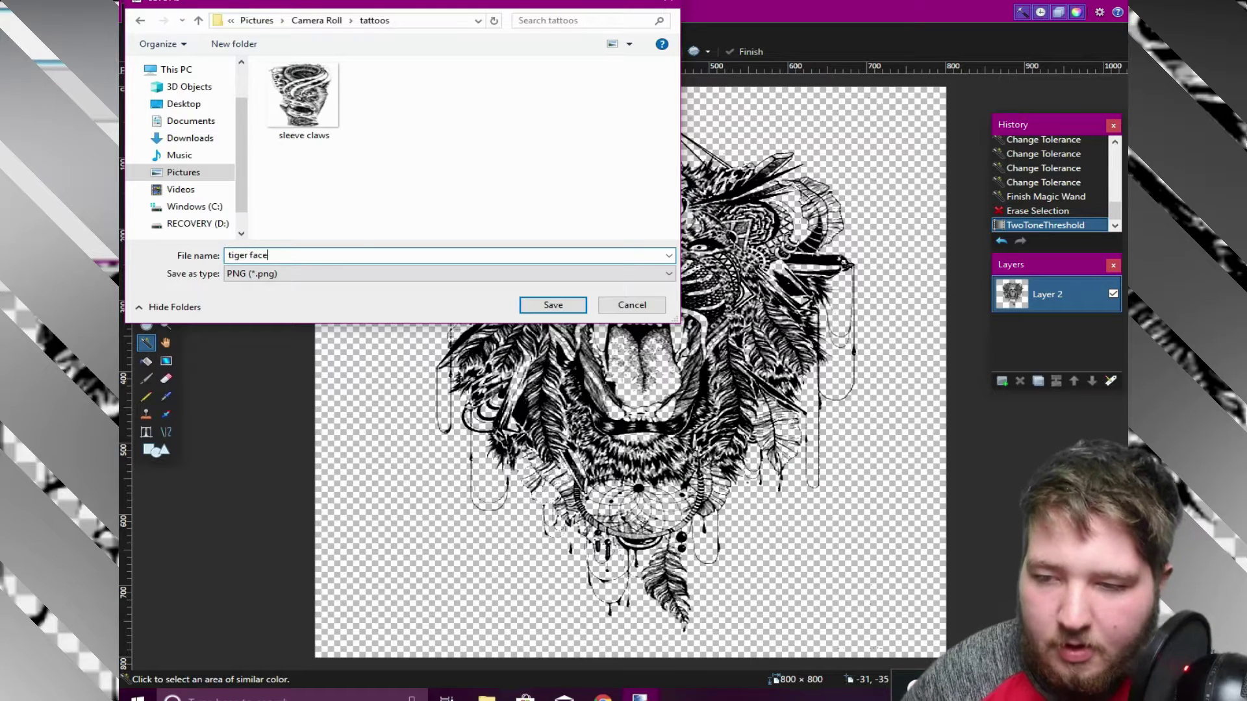
{"action": "key", "text": "Tab"}
{"action": "key", "text": "alt+Down"}
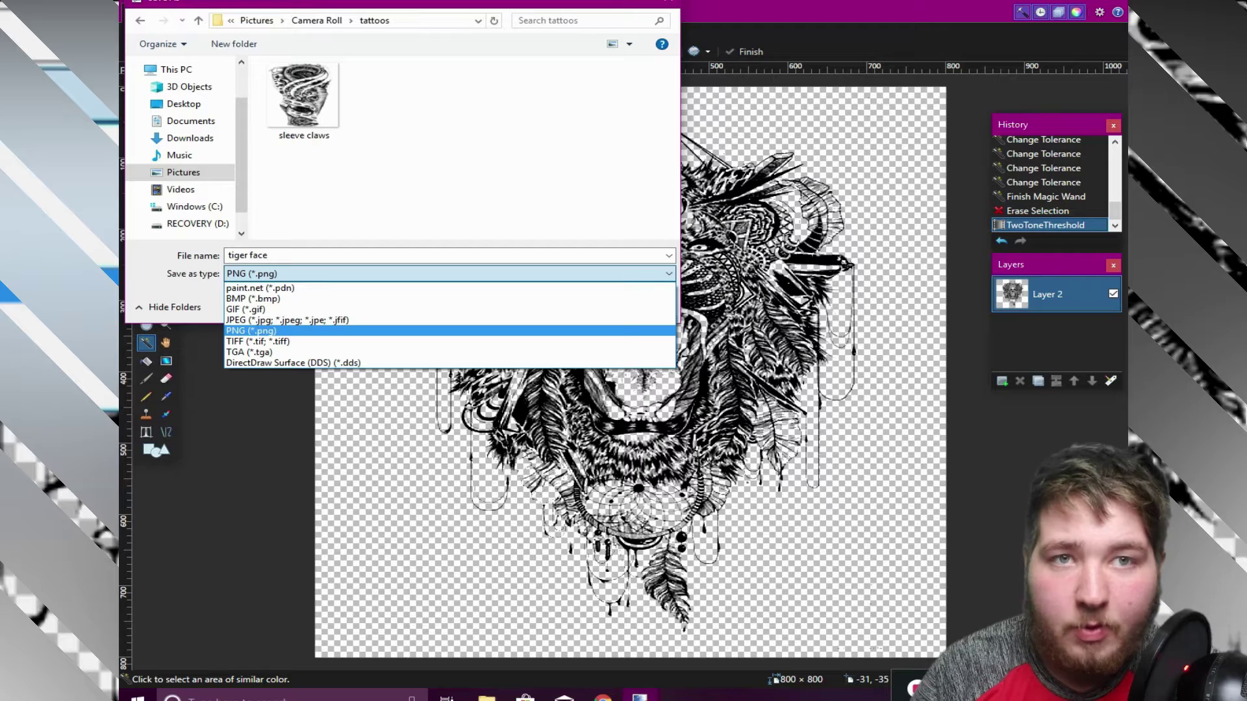
{"action": "key", "text": "Return"}
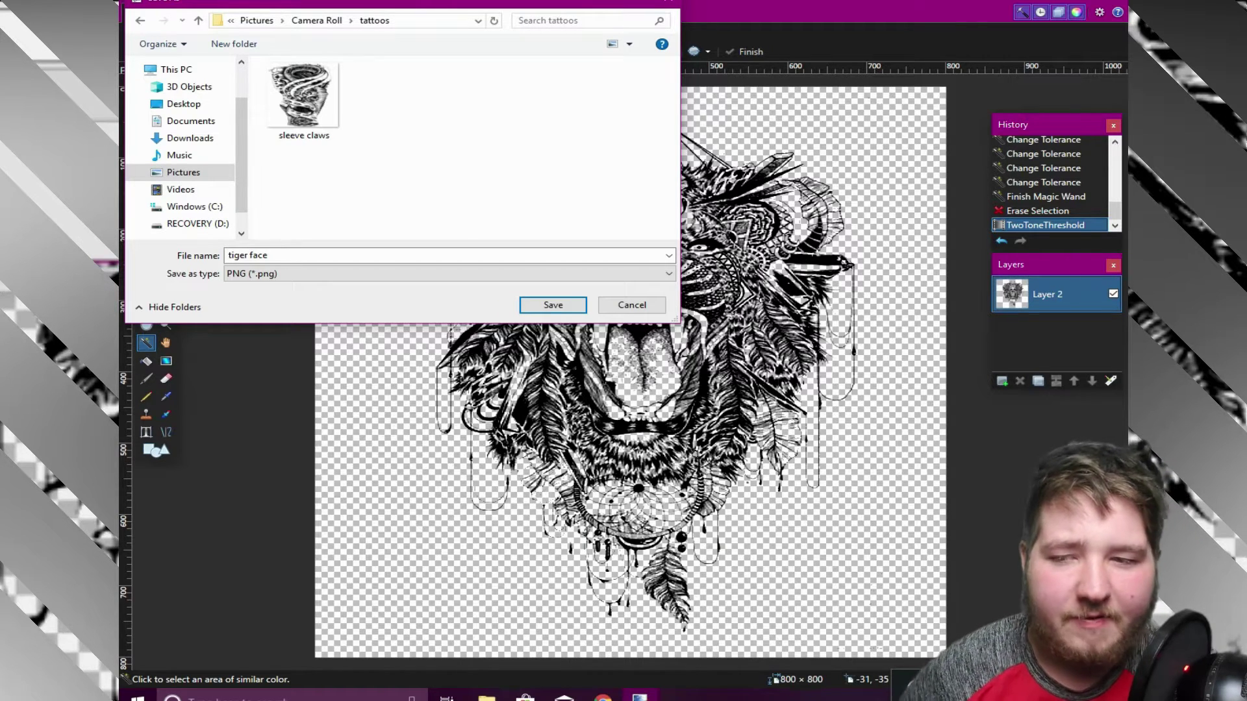
{"action": "key", "text": "Return"}
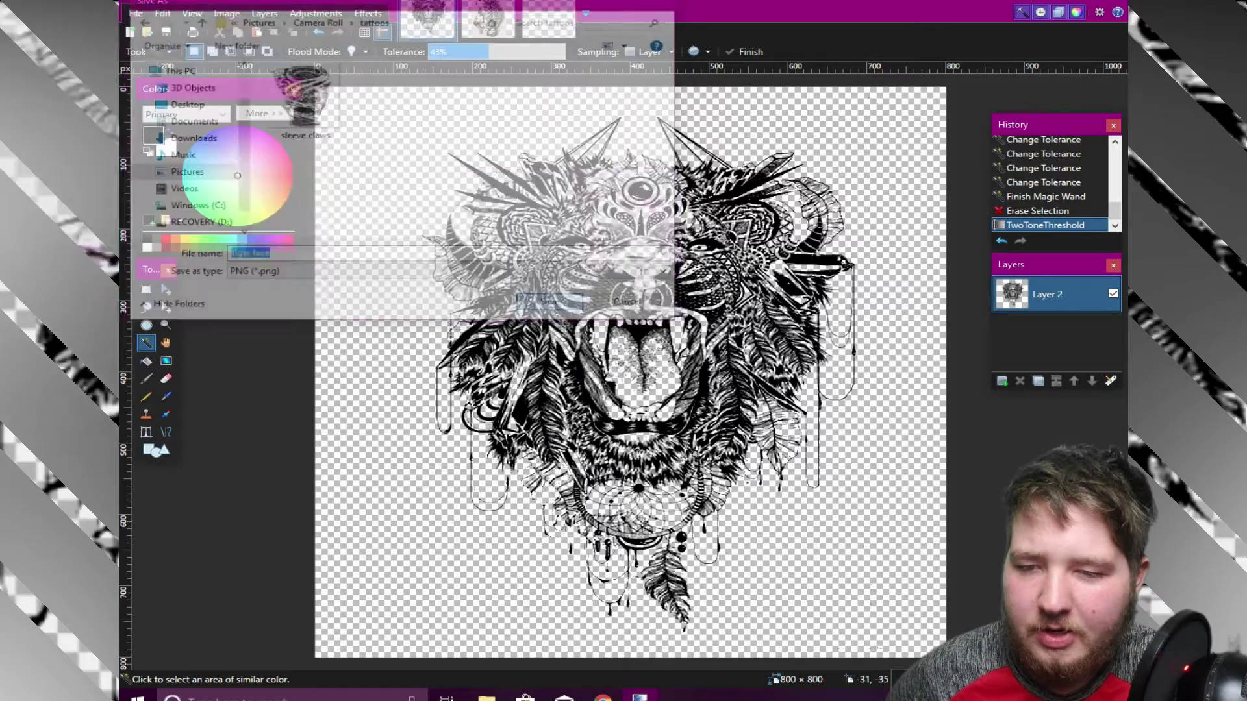
Step: Accept the PNG save settings, then erase the woman illustration's light backdrop at 30% tolerance
{"action": "key", "text": "Return"}
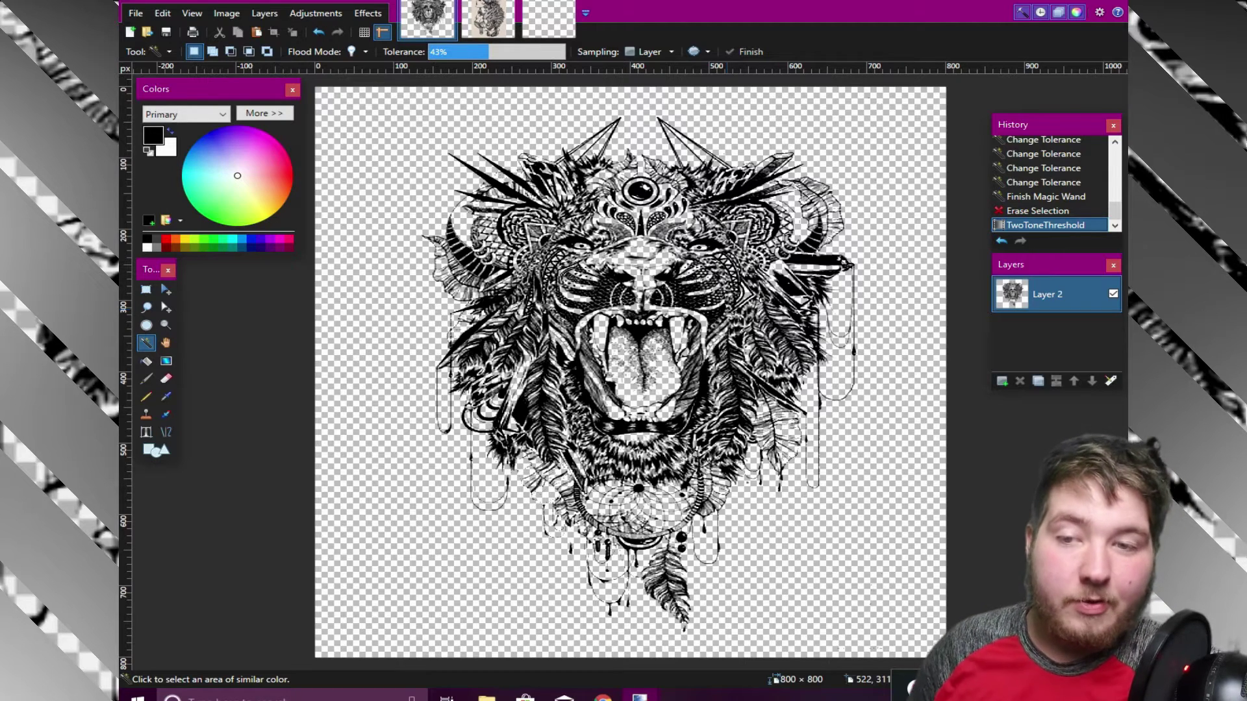
{"action": "key", "text": "ctrl+Tab"}
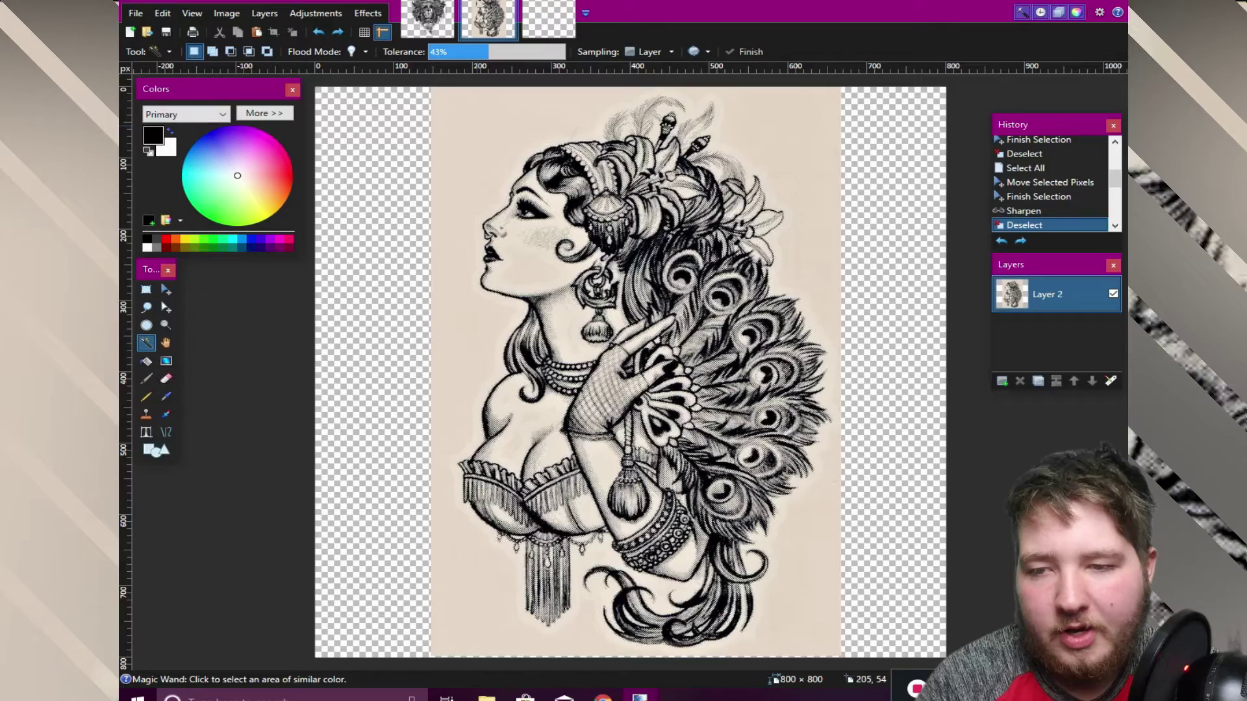
{"action": "left_click", "coordinate": [484, 132]}
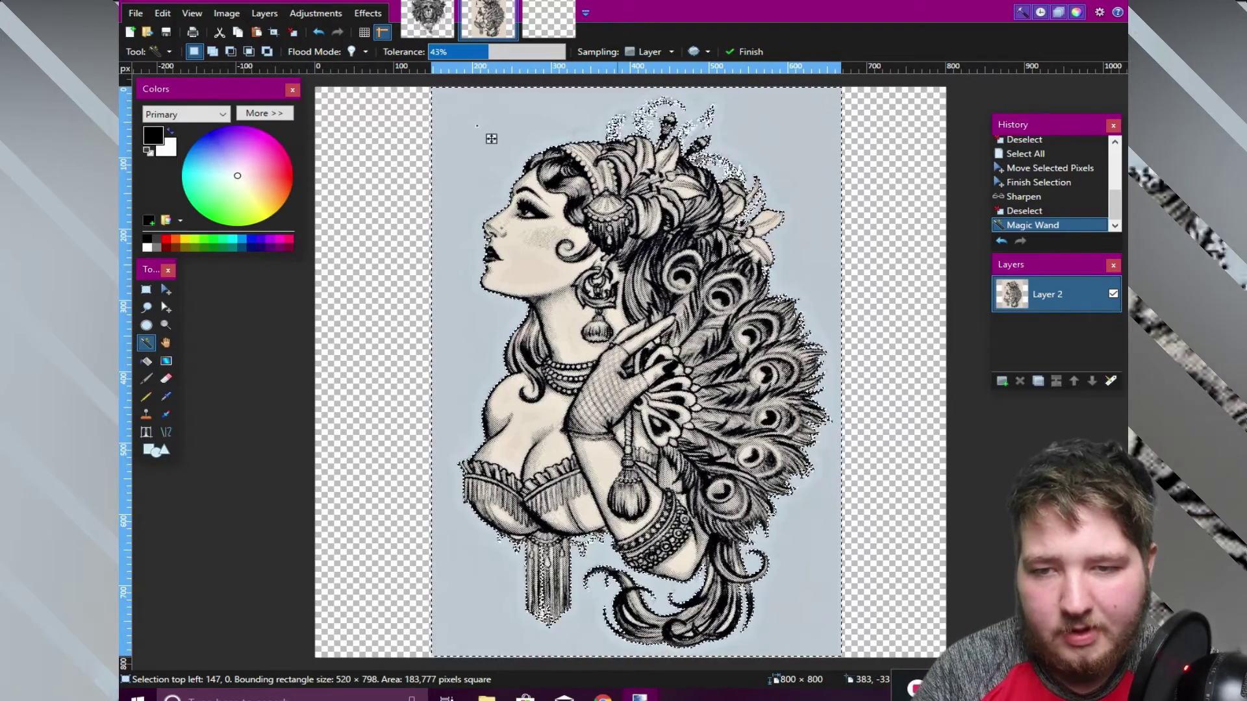
{"action": "left_click_drag", "start_coordinate": [488, 51], "coordinate": [469, 52]}
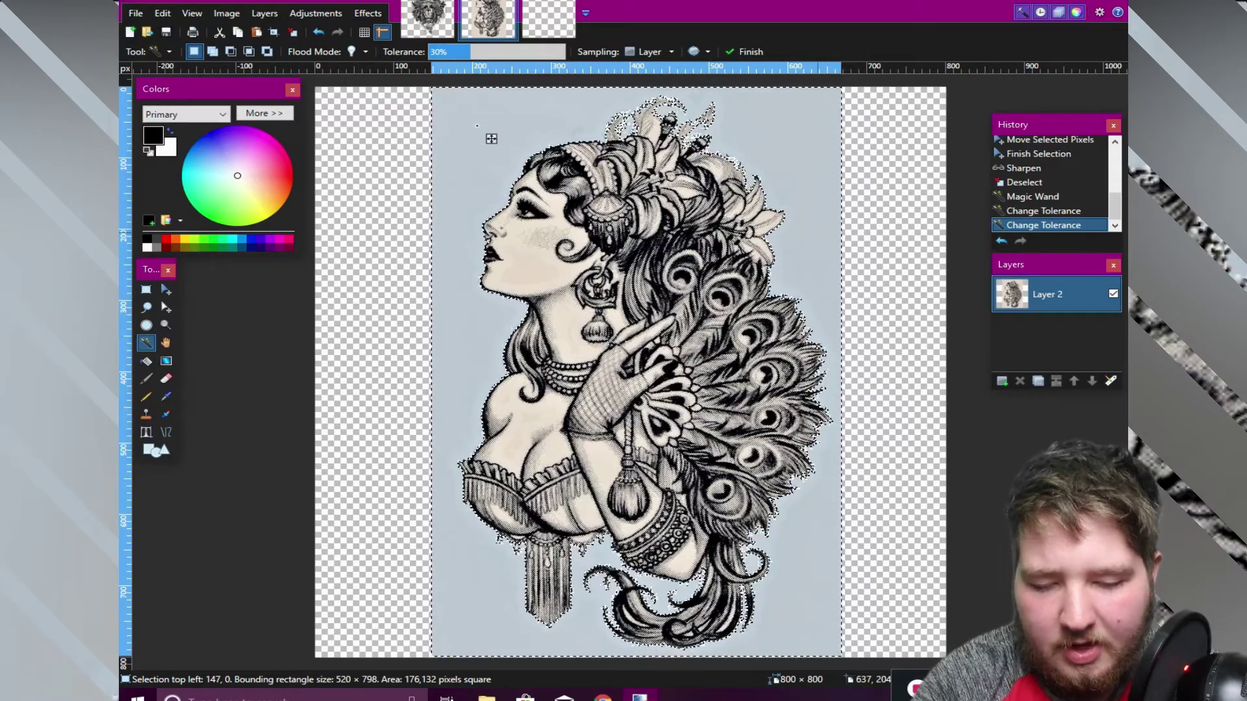
{"action": "key", "text": "Delete"}
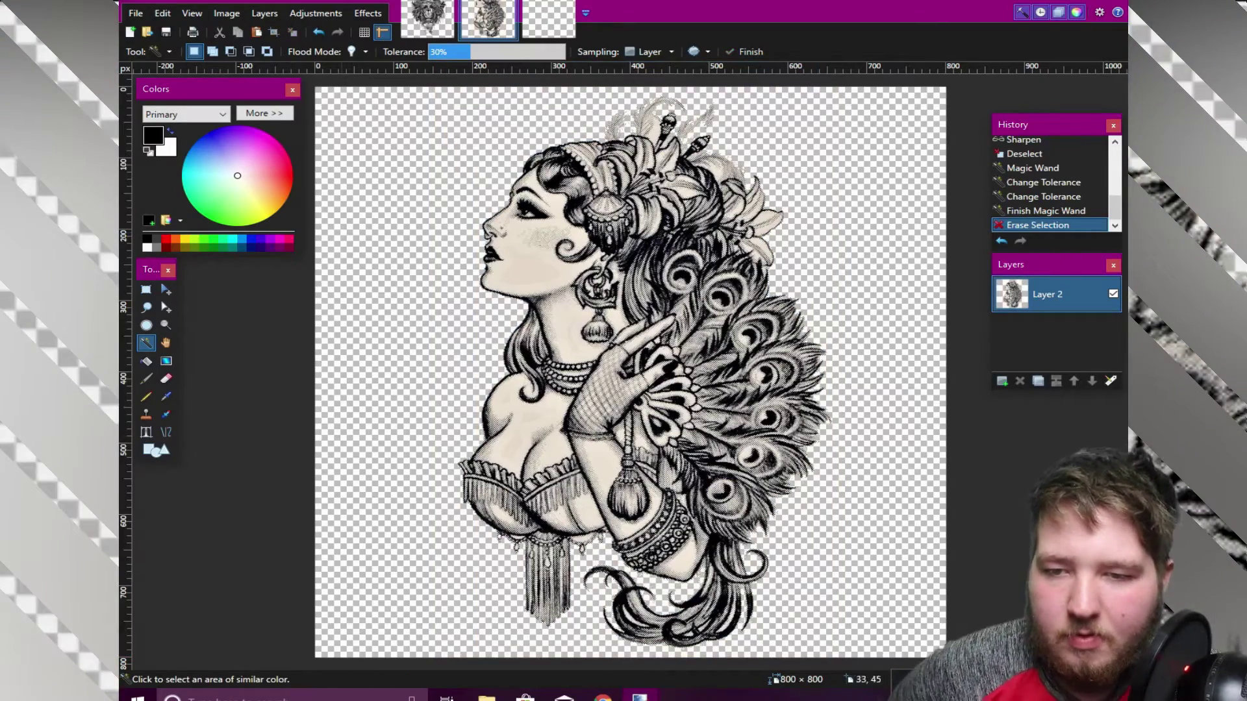
Step: Apply Two Tone Threshold to the woman with high 198 and low 27
{"action": "left_click", "coordinate": [316, 13]}
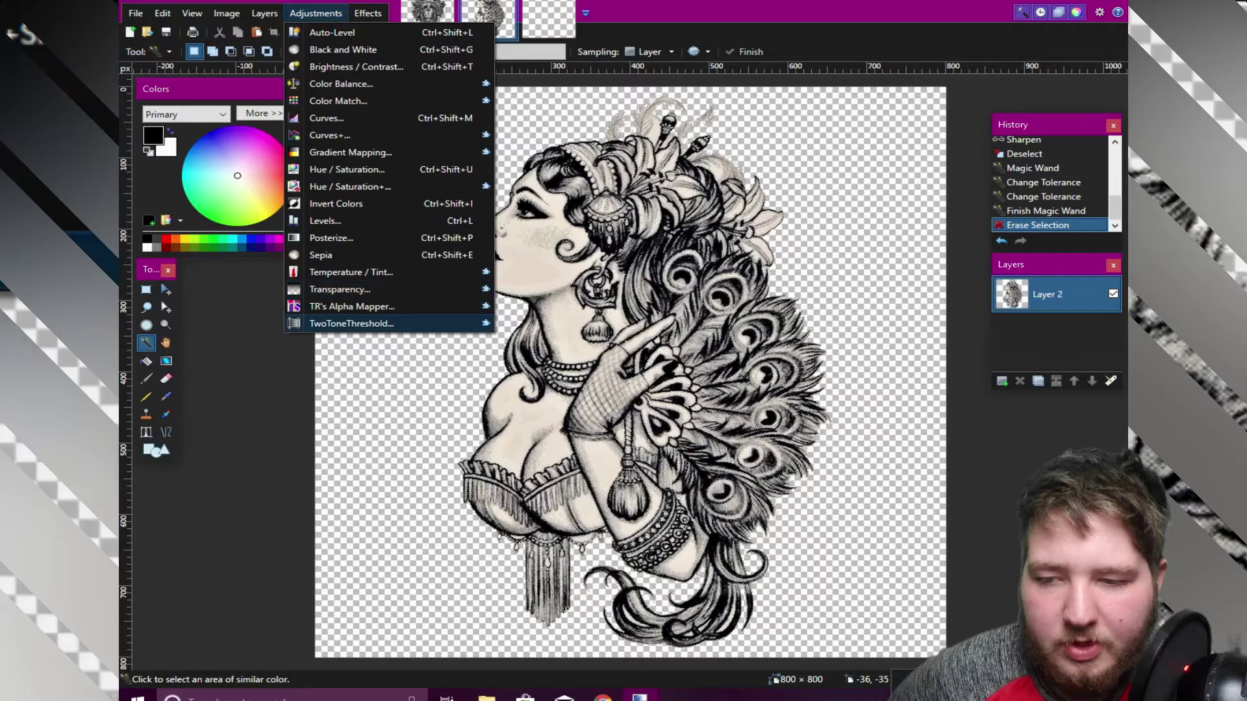
{"action": "left_click", "coordinate": [351, 324]}
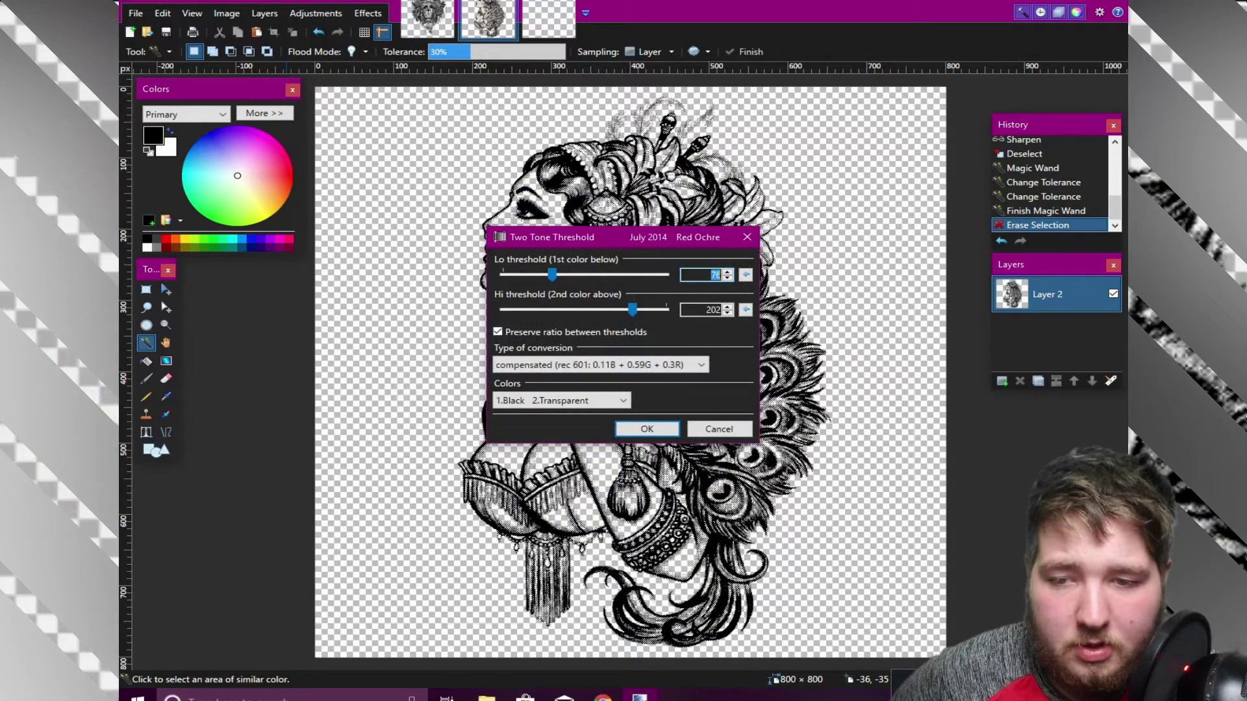
{"action": "left_click_drag", "start_coordinate": [625, 237], "coordinate": [261, 61]}
{"action": "left_click_drag", "start_coordinate": [269, 134], "coordinate": [267, 134]}
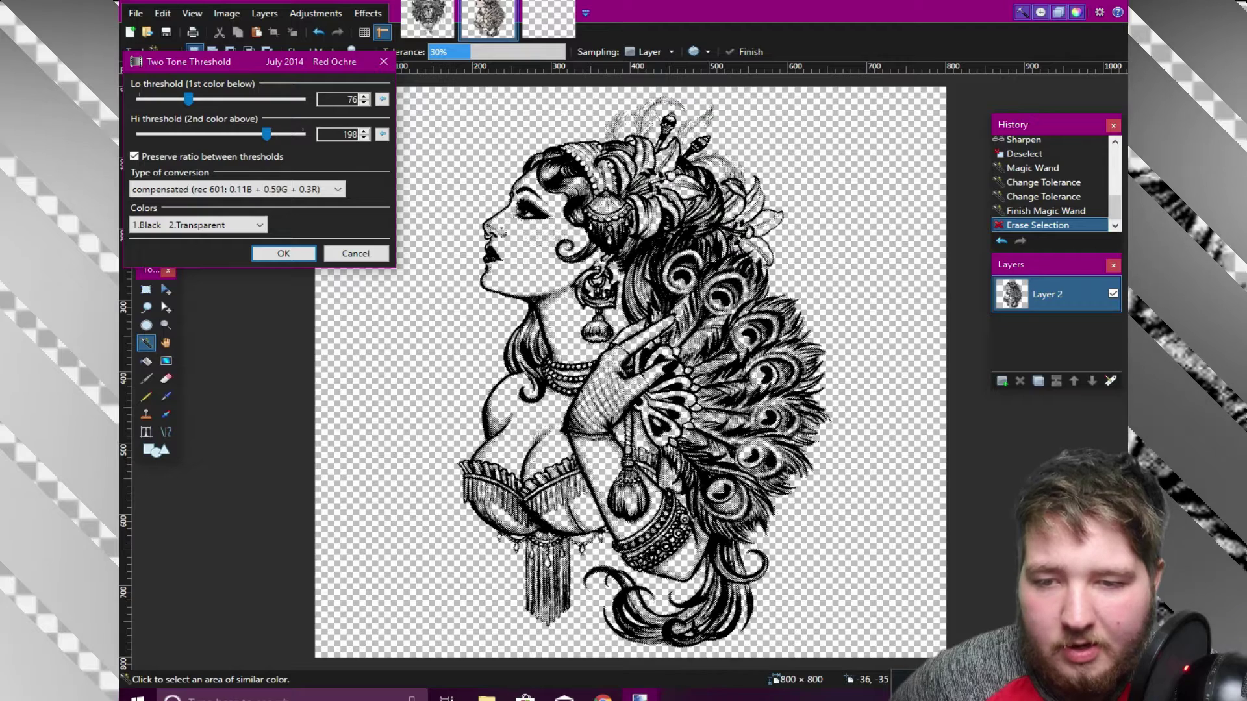
{"action": "left_click_drag", "start_coordinate": [188, 98], "coordinate": [157, 99]}
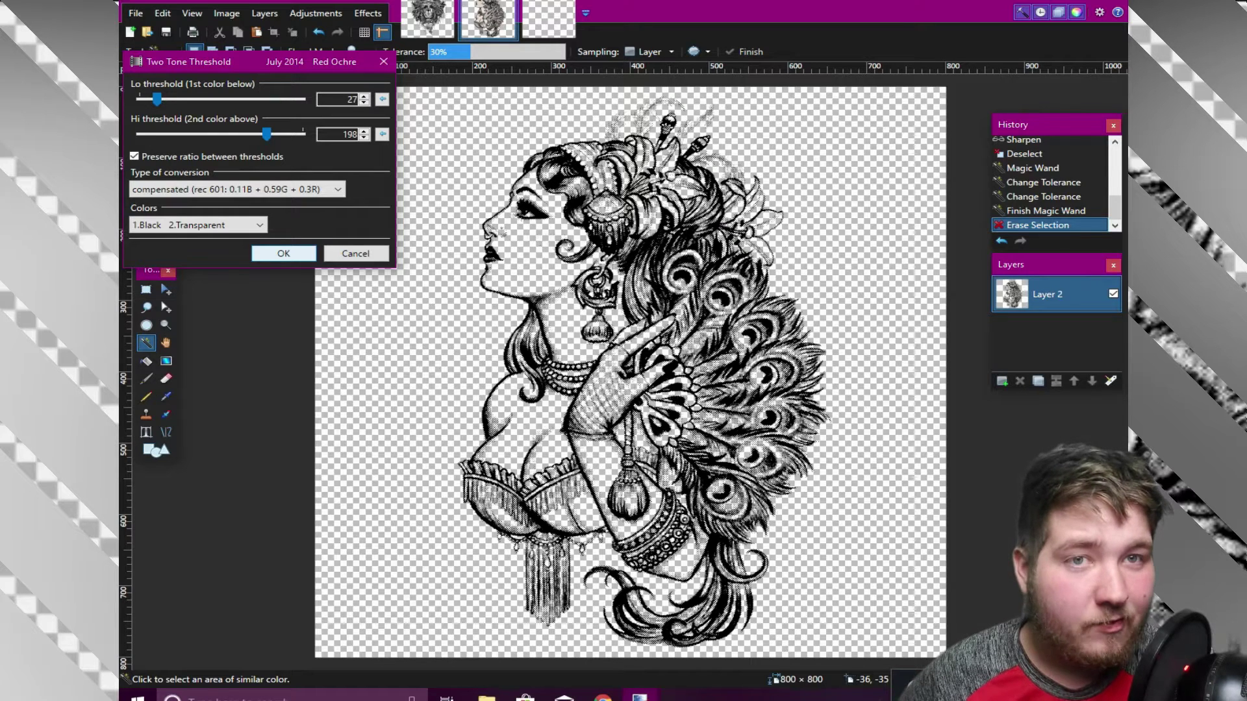
{"action": "key", "text": "Return"}
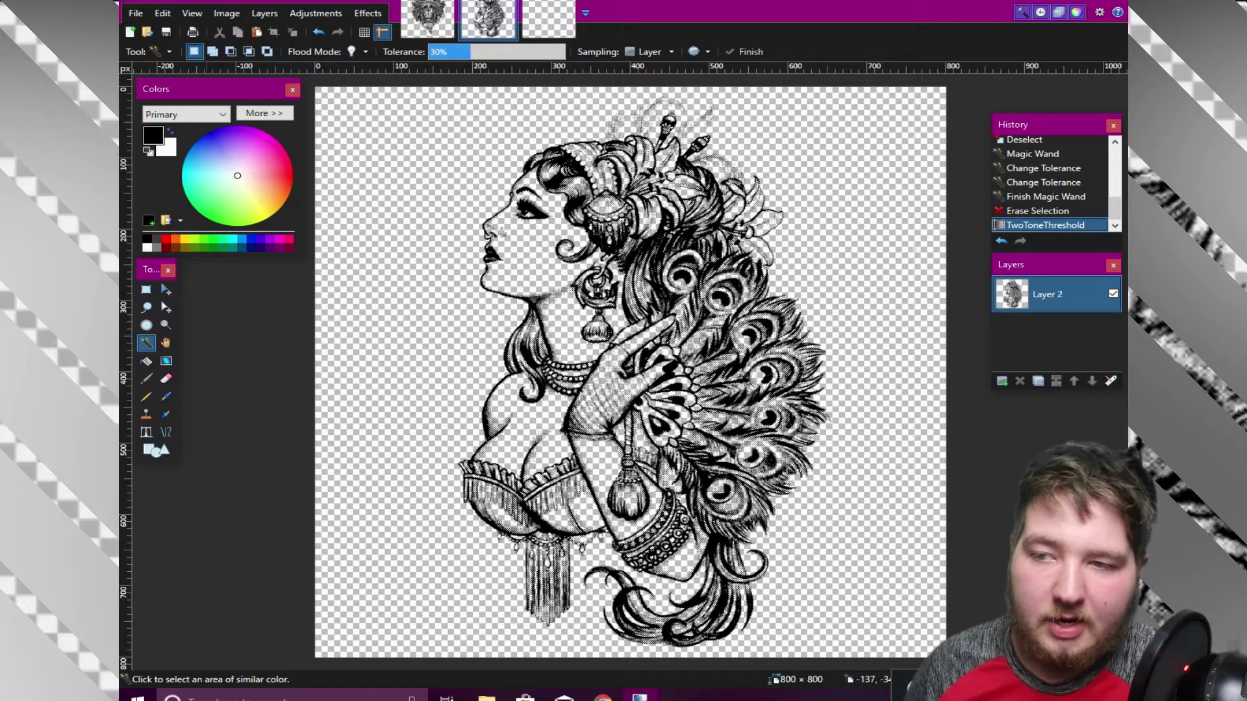
{"action": "left_click", "coordinate": [136, 13]}
Step: Save the woman line art as PNG 'tits' in the tattoos folder with default settings
{"action": "left_click", "coordinate": [167, 139]}
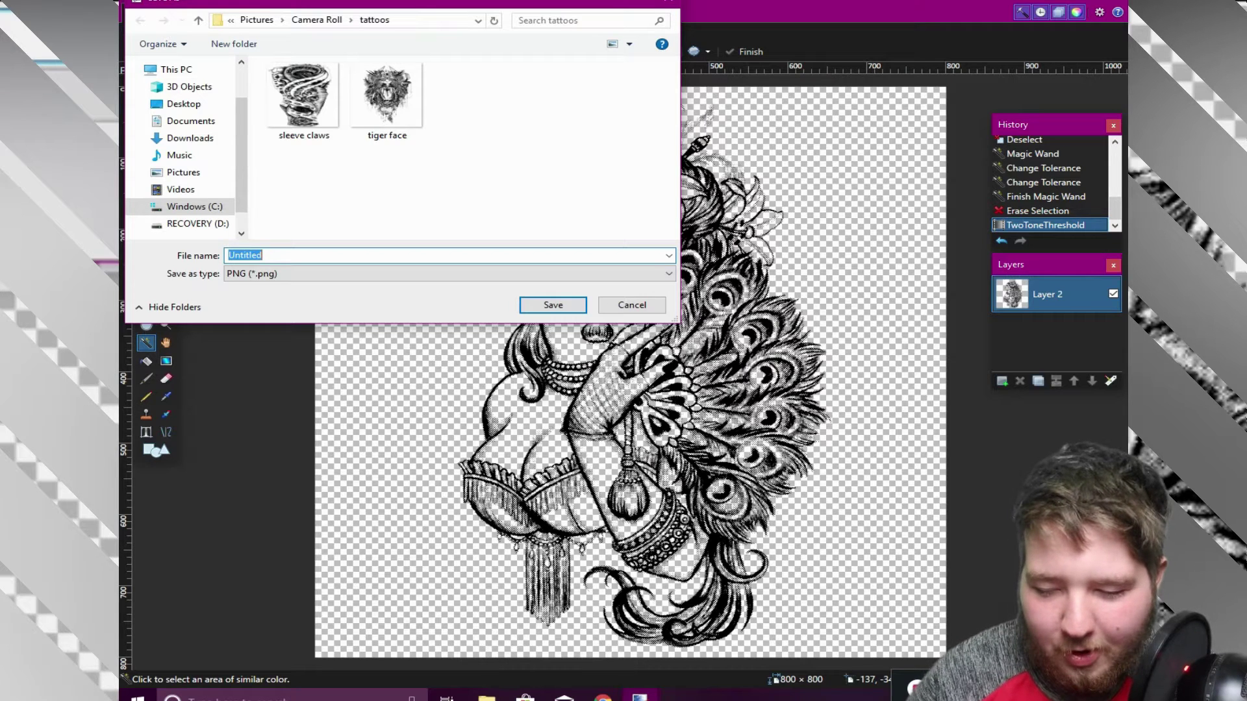
{"action": "type", "text": "tits"}
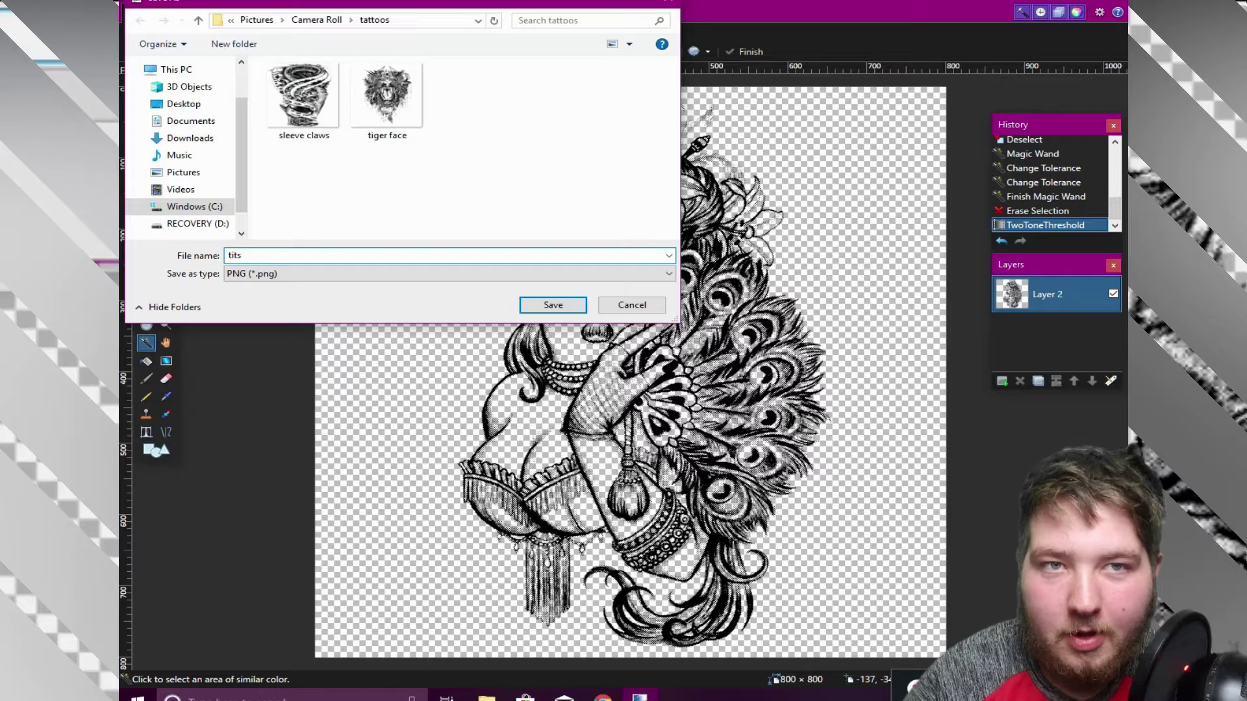
{"action": "key", "text": "Tab"}
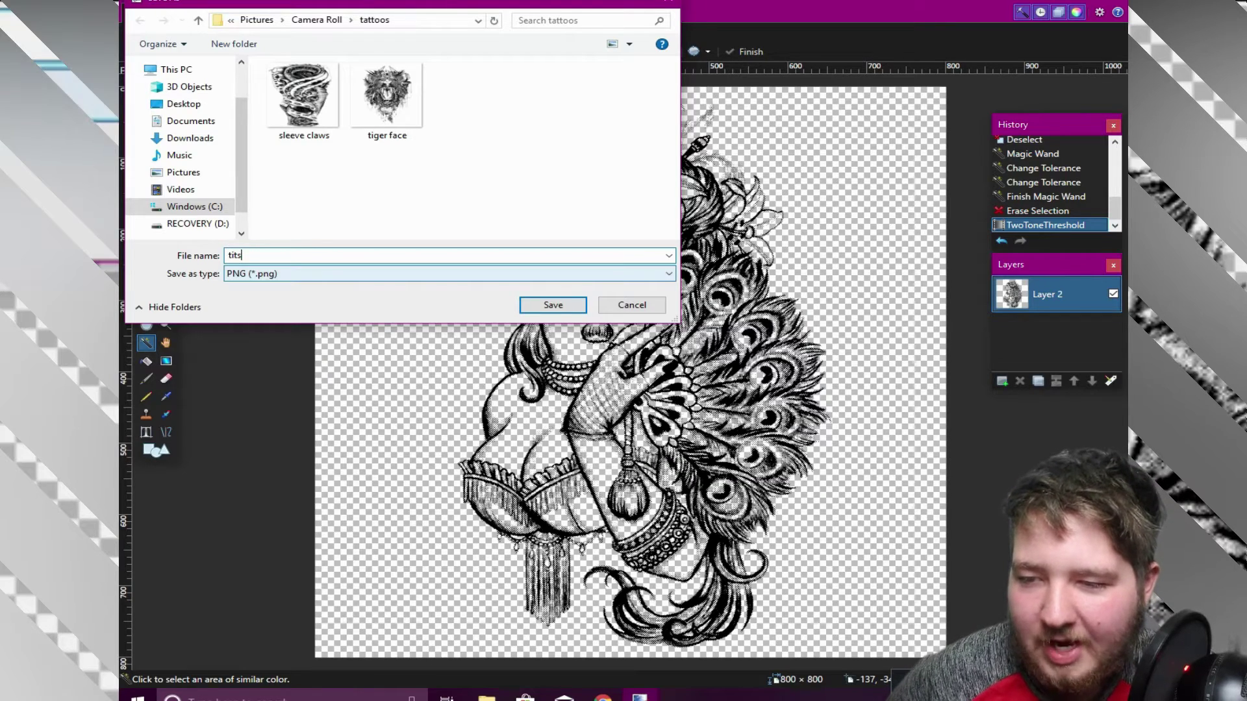
{"action": "key", "text": "Return"}
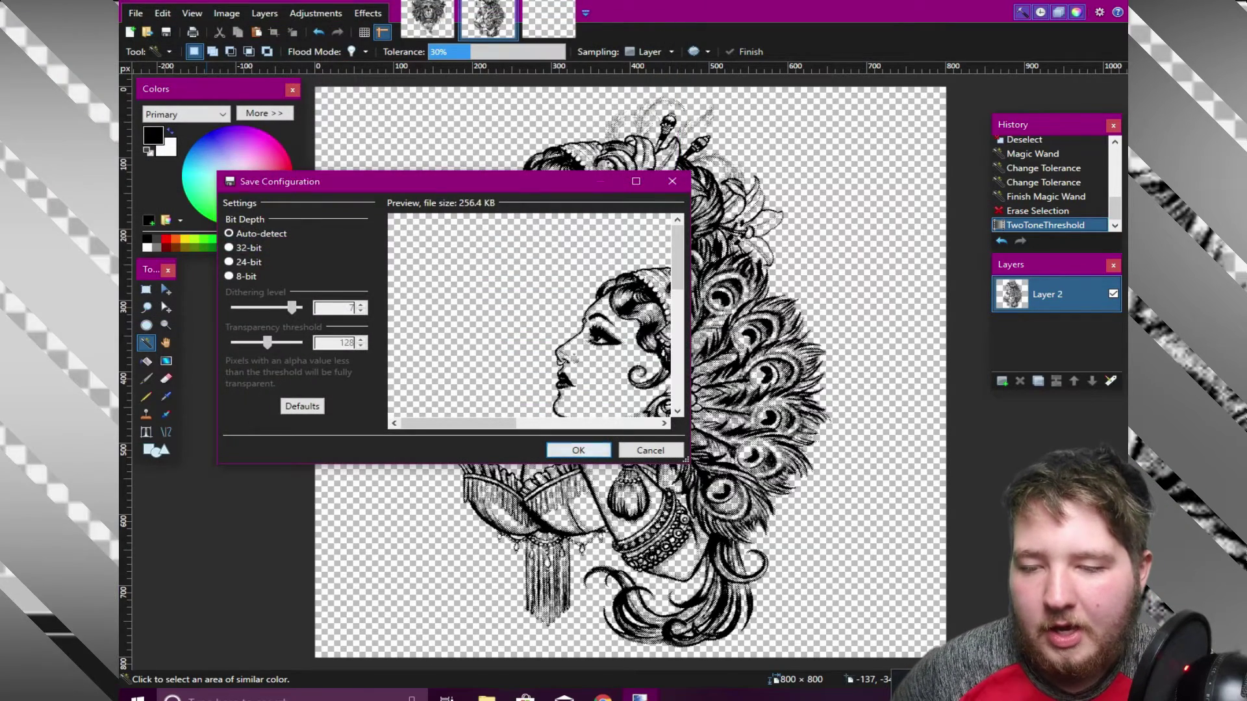
{"action": "key", "text": "Return"}
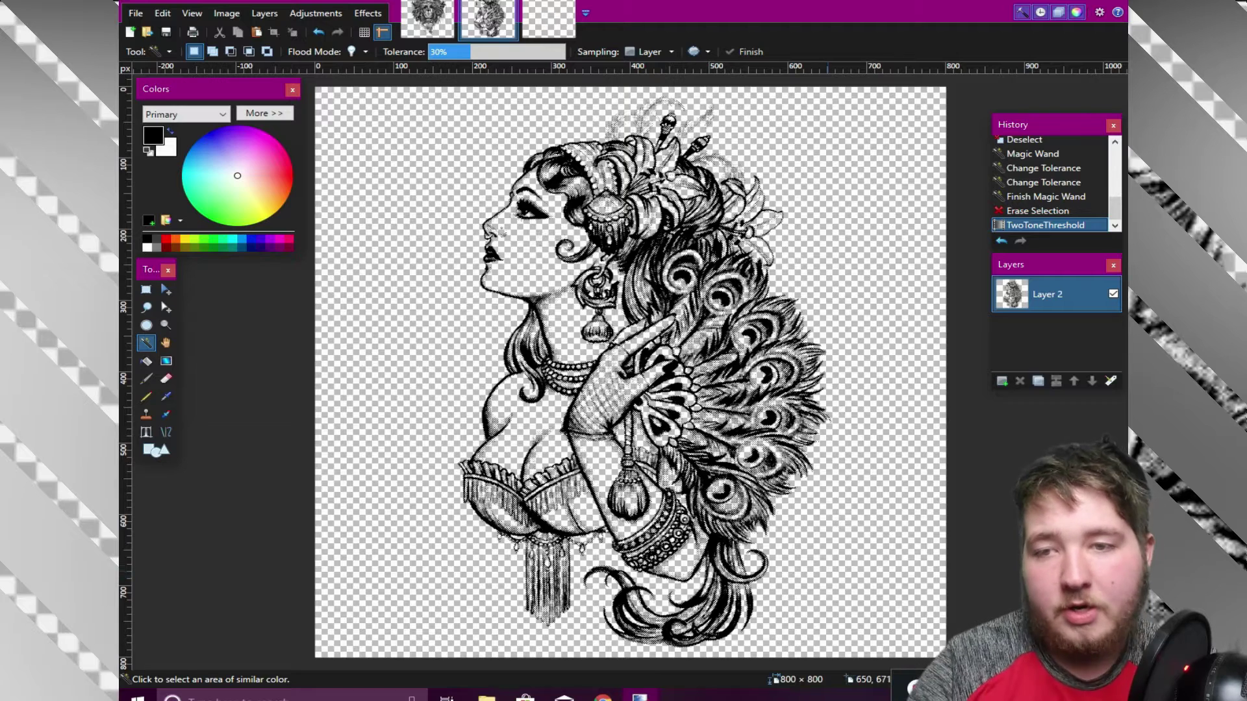
{"action": "left_click", "coordinate": [549, 19]}
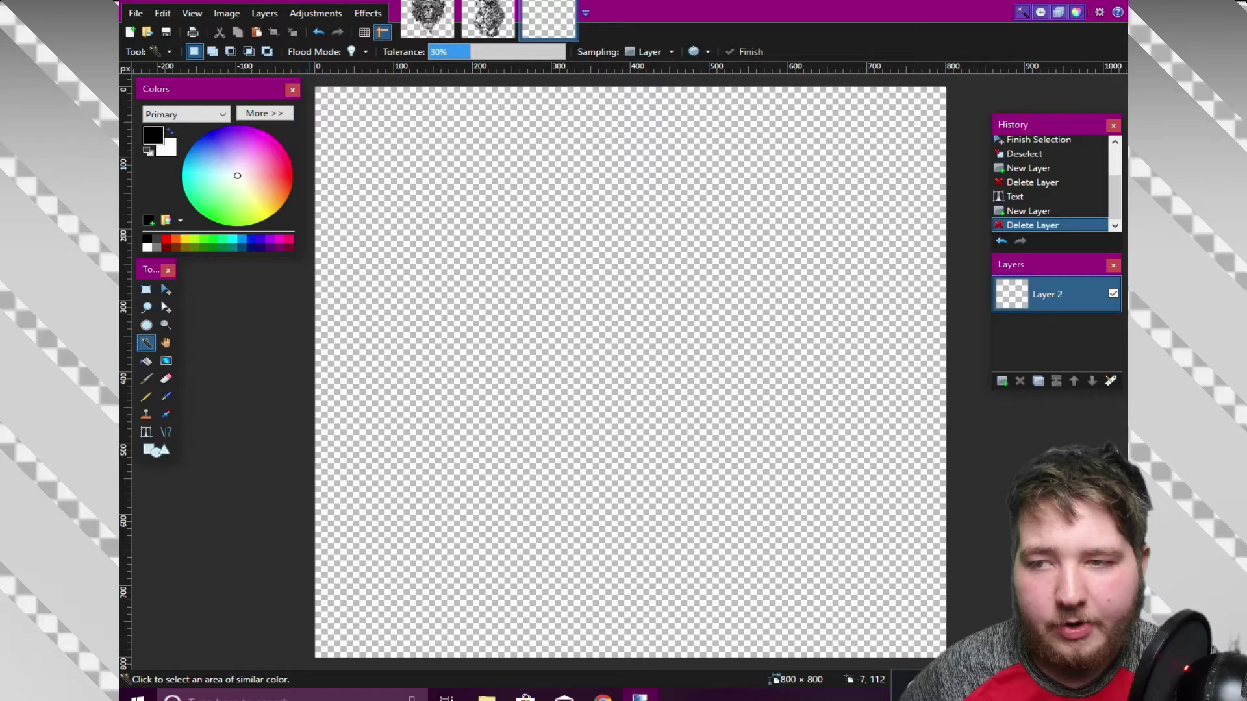
Step: Call off a new-image attempt and bring the Chrome plugin forum page back to the front
{"action": "key", "text": "ctrl+n"}
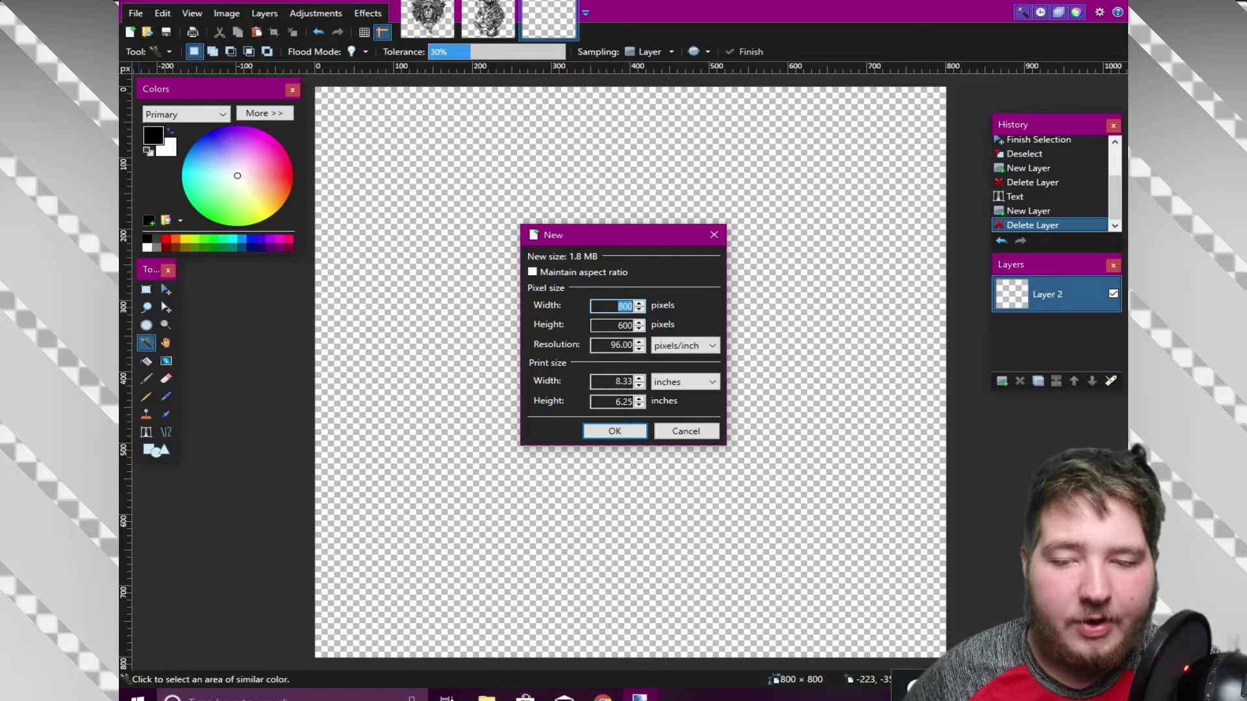
{"action": "left_click", "coordinate": [686, 432]}
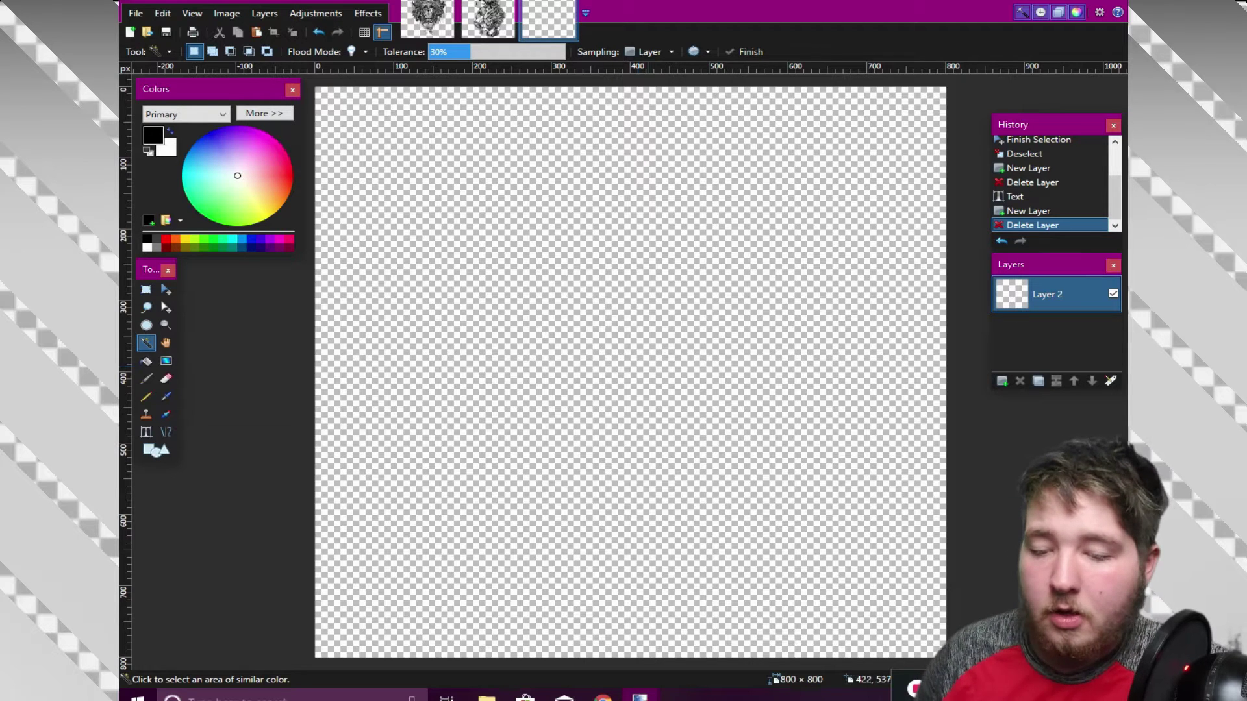
{"action": "left_click", "coordinate": [603, 698]}
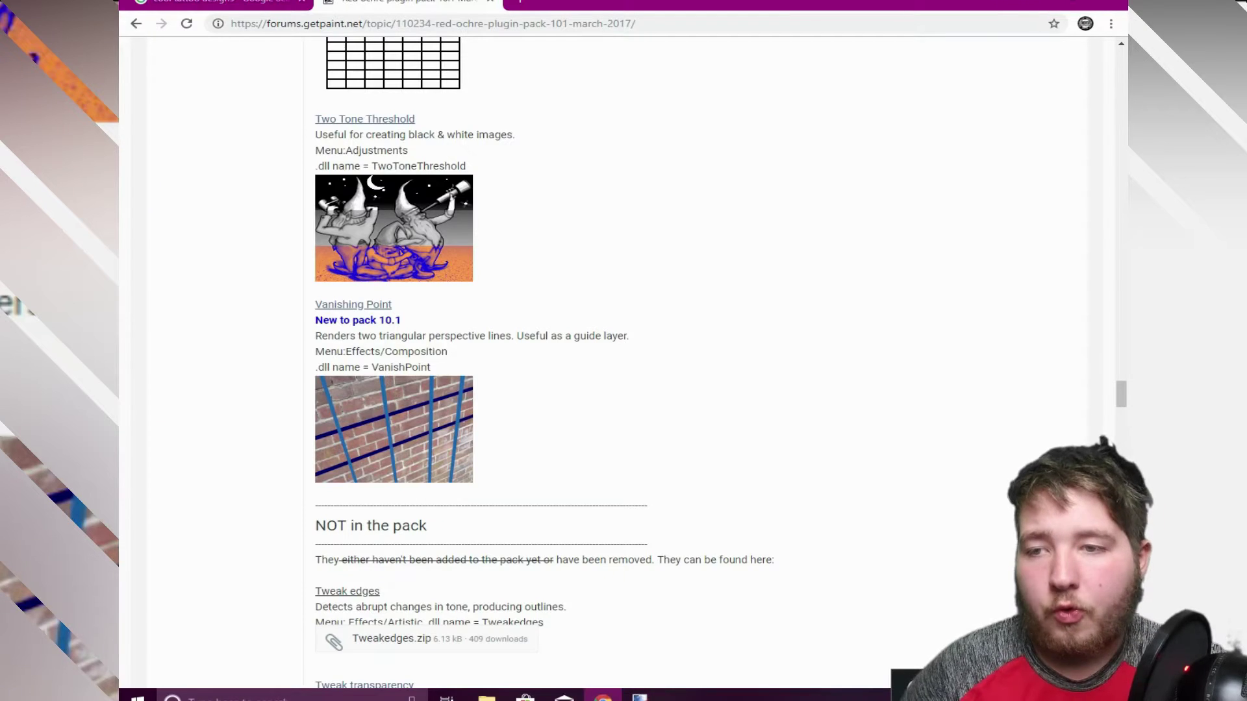
Step: Switch to the Google Images tattoo results, where the grey TattooMagz skull design is previewed
{"action": "left_click", "coordinate": [220, 3]}
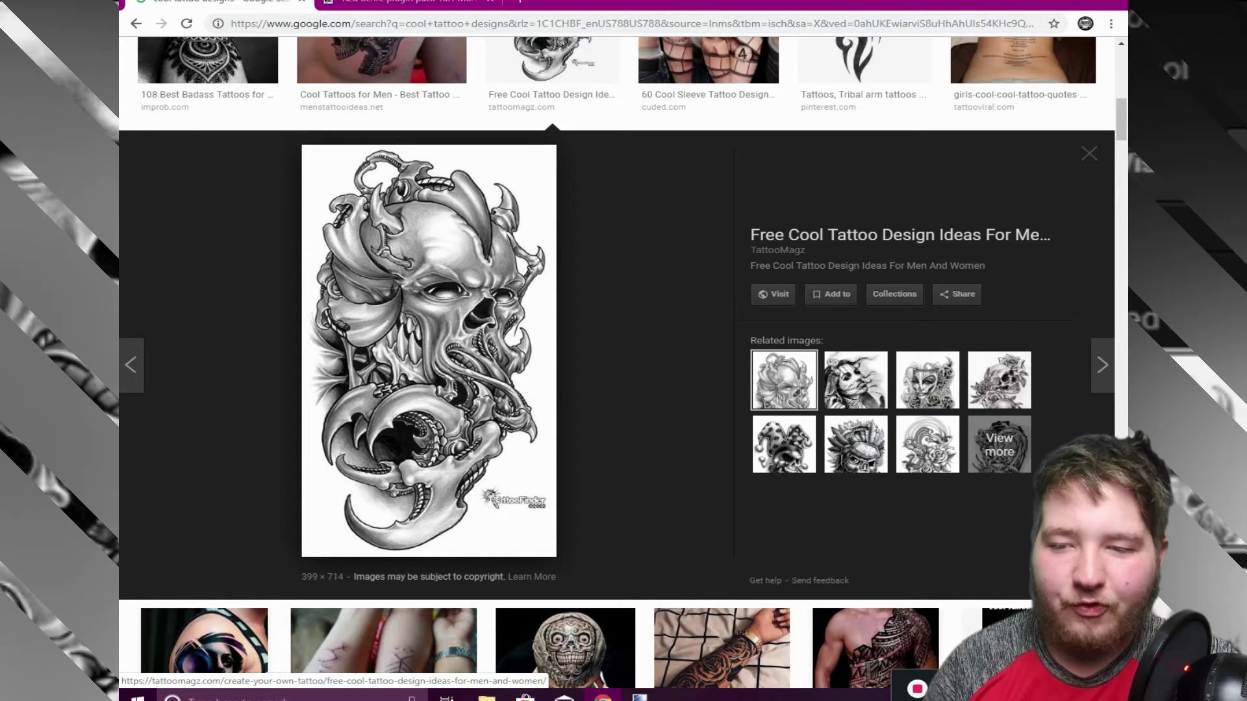
Step: Copy the full-size TattooMagz skull image and return to Paint.NET's empty sleeve claws canvas
{"action": "right_click", "coordinate": [441, 338]}
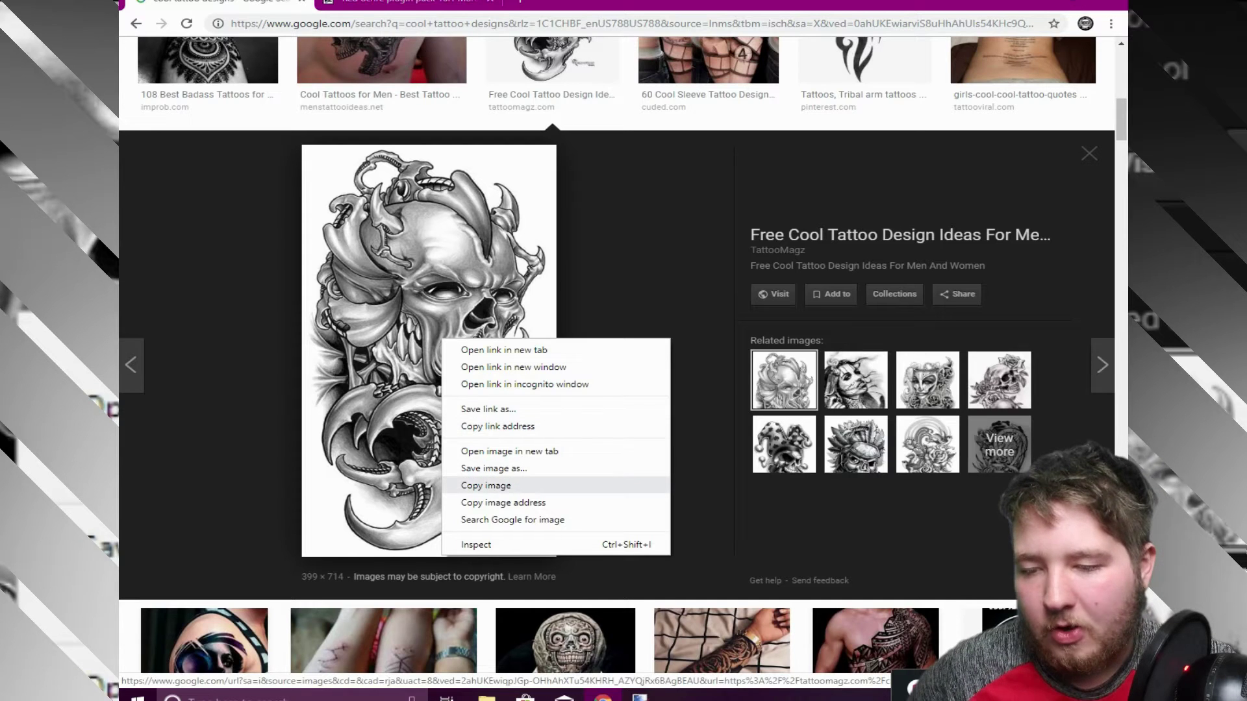
{"action": "left_click", "coordinate": [510, 451]}
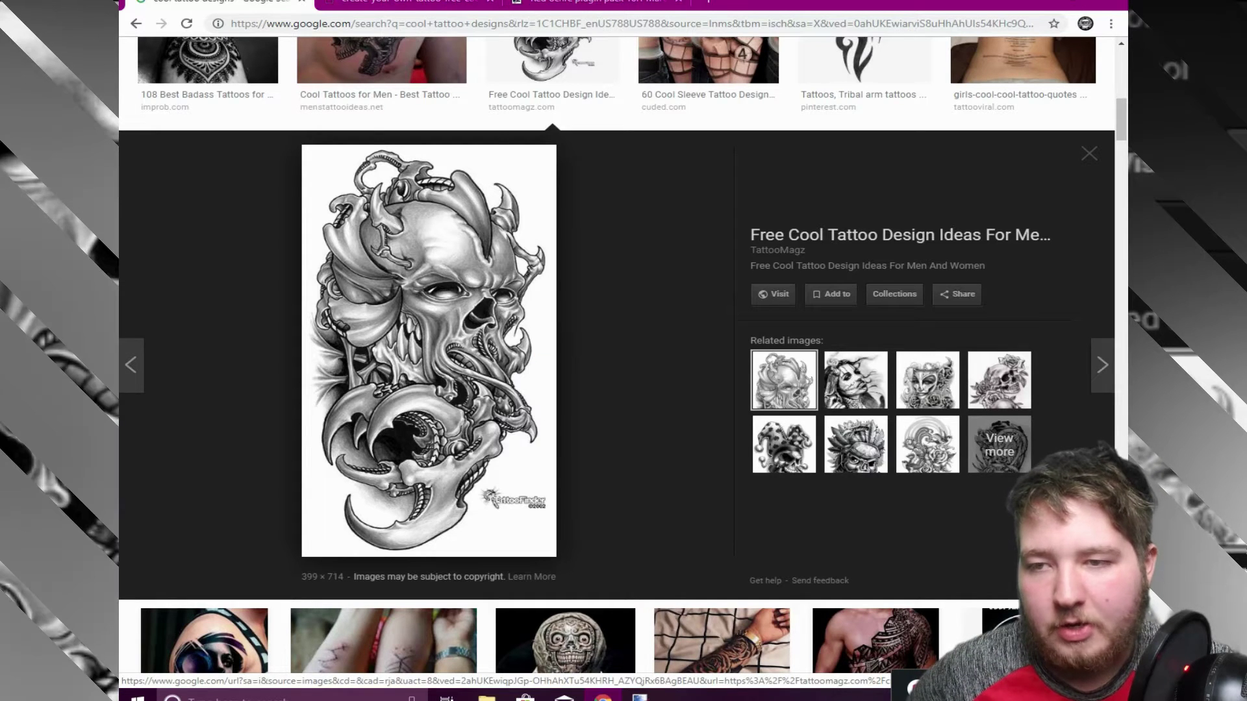
{"action": "key", "text": "ctrl+Tab"}
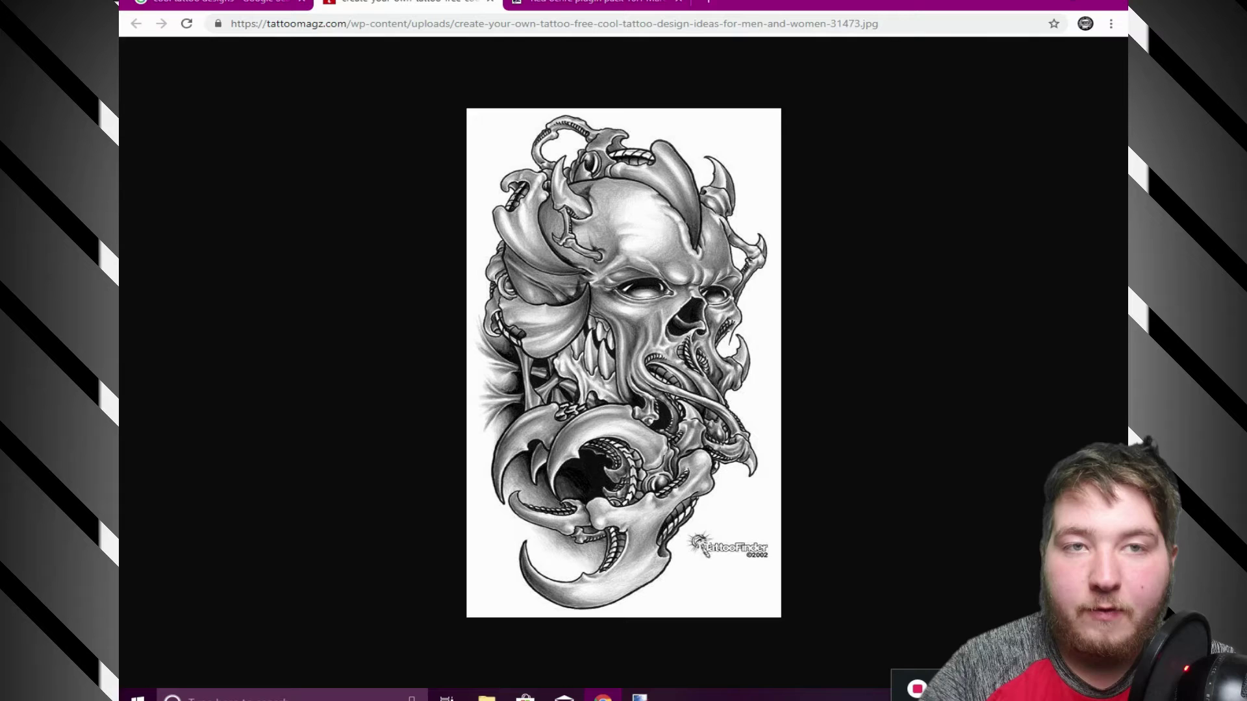
{"action": "right_click", "coordinate": [608, 325]}
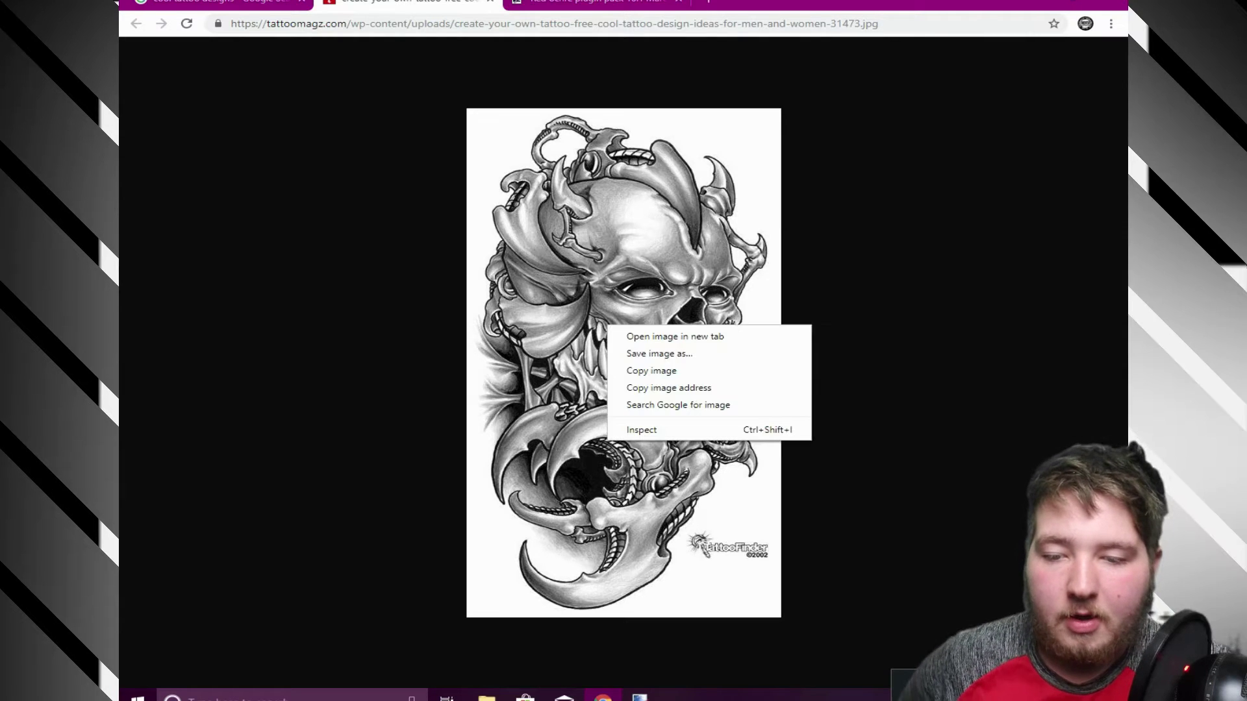
{"action": "left_click", "coordinate": [652, 371]}
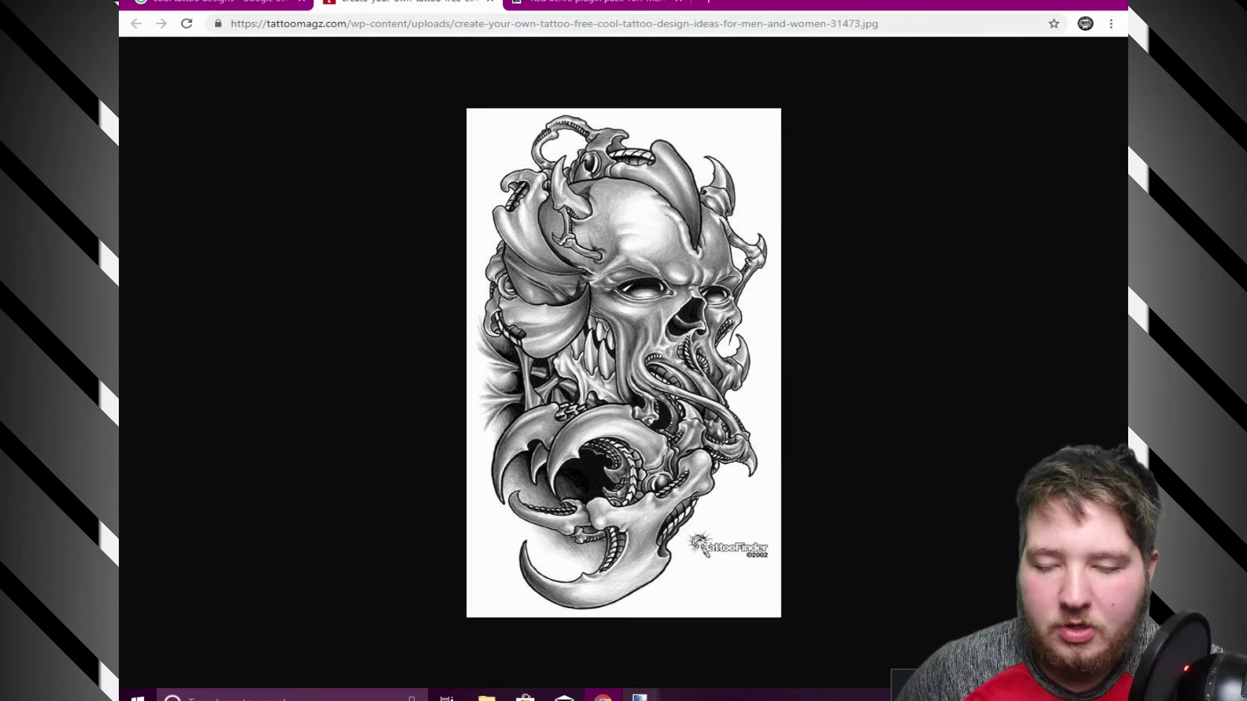
{"action": "mouse_move", "coordinate": [640, 696]}
{"action": "left_click", "coordinate": [812, 627]}
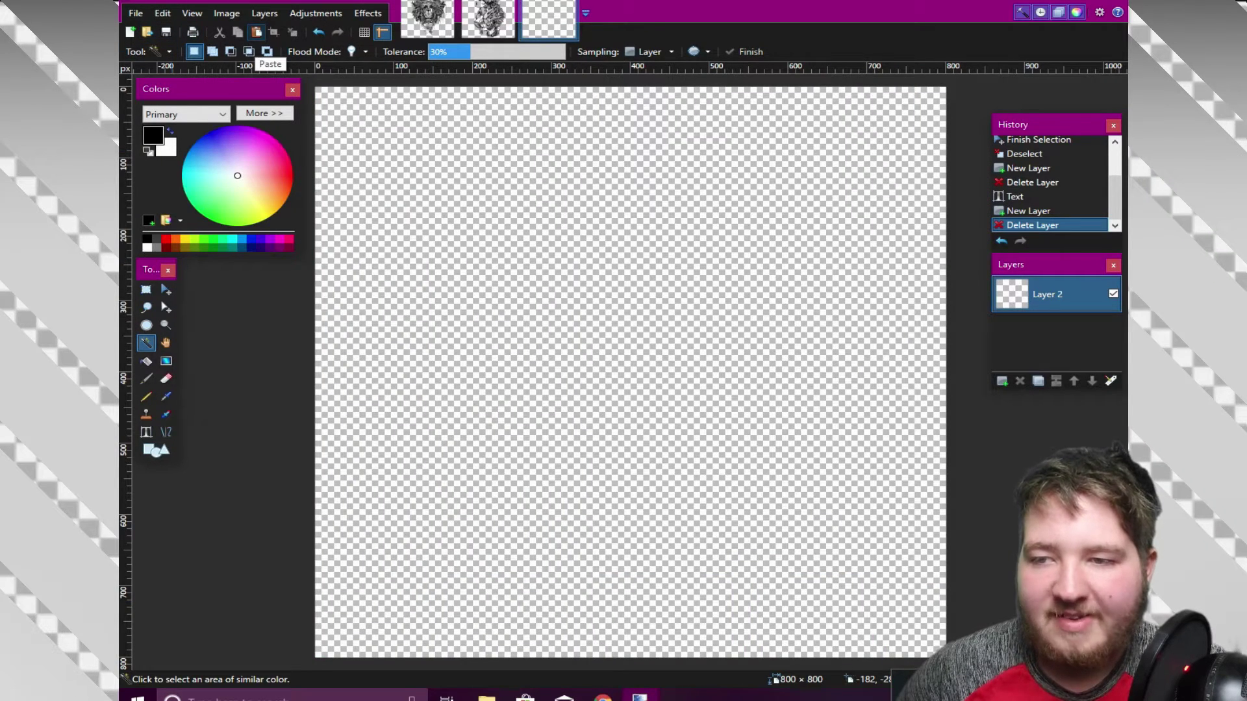
Step: Paste the skull tattoo, enlarge it to 502 × 806 and move it to the canvas centre
{"action": "left_click", "coordinate": [257, 32]}
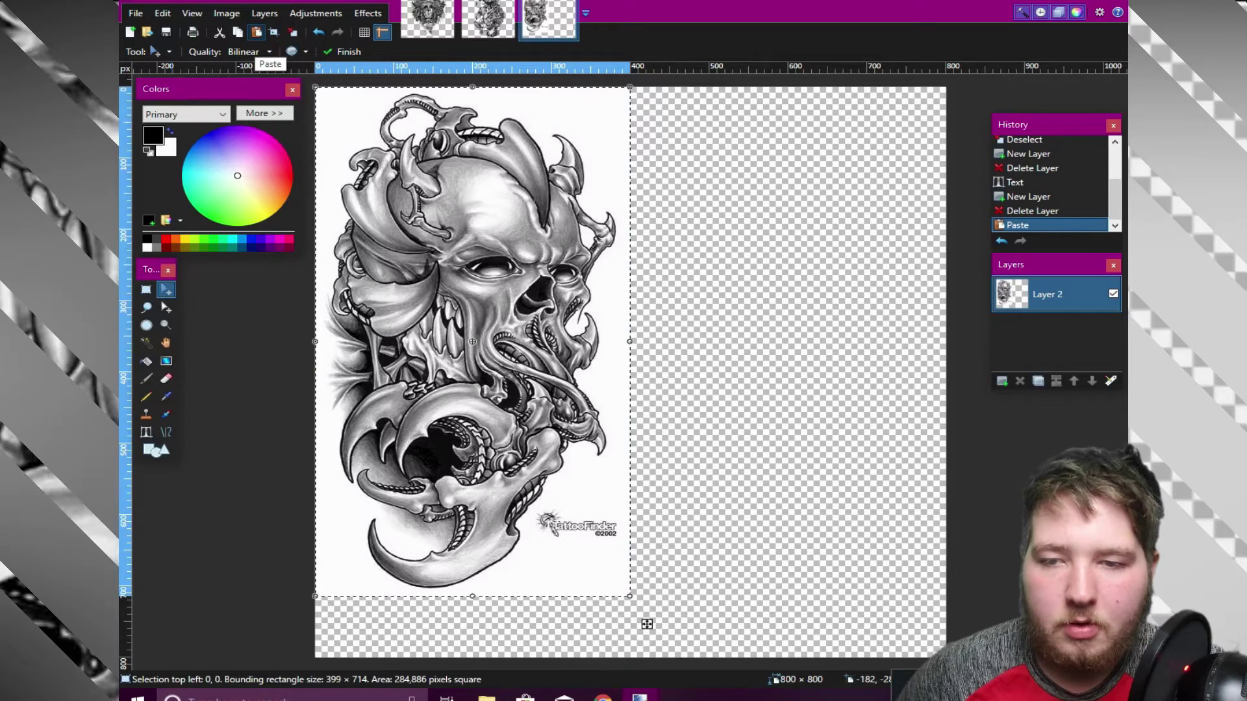
{"action": "left_click_drag", "start_coordinate": [647, 625], "coordinate": [750, 660]}
{"action": "left_click_drag", "start_coordinate": [654, 440], "coordinate": [749, 440]}
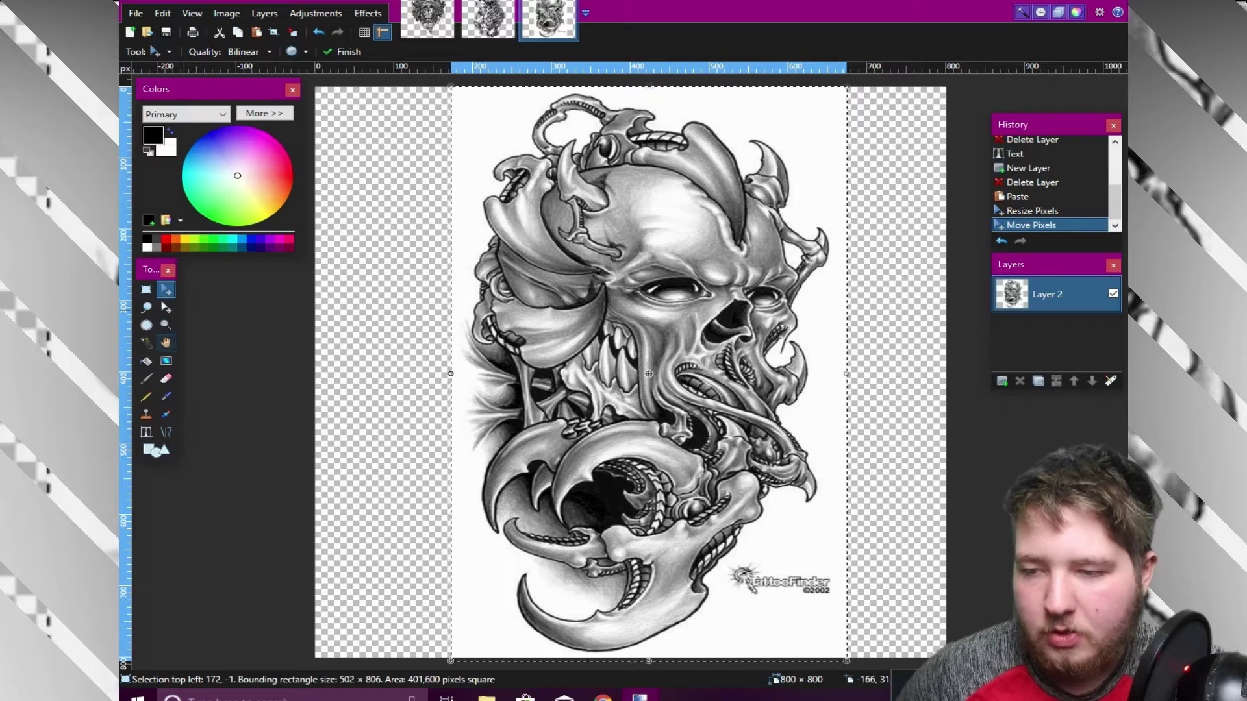
{"action": "left_click", "coordinate": [146, 342]}
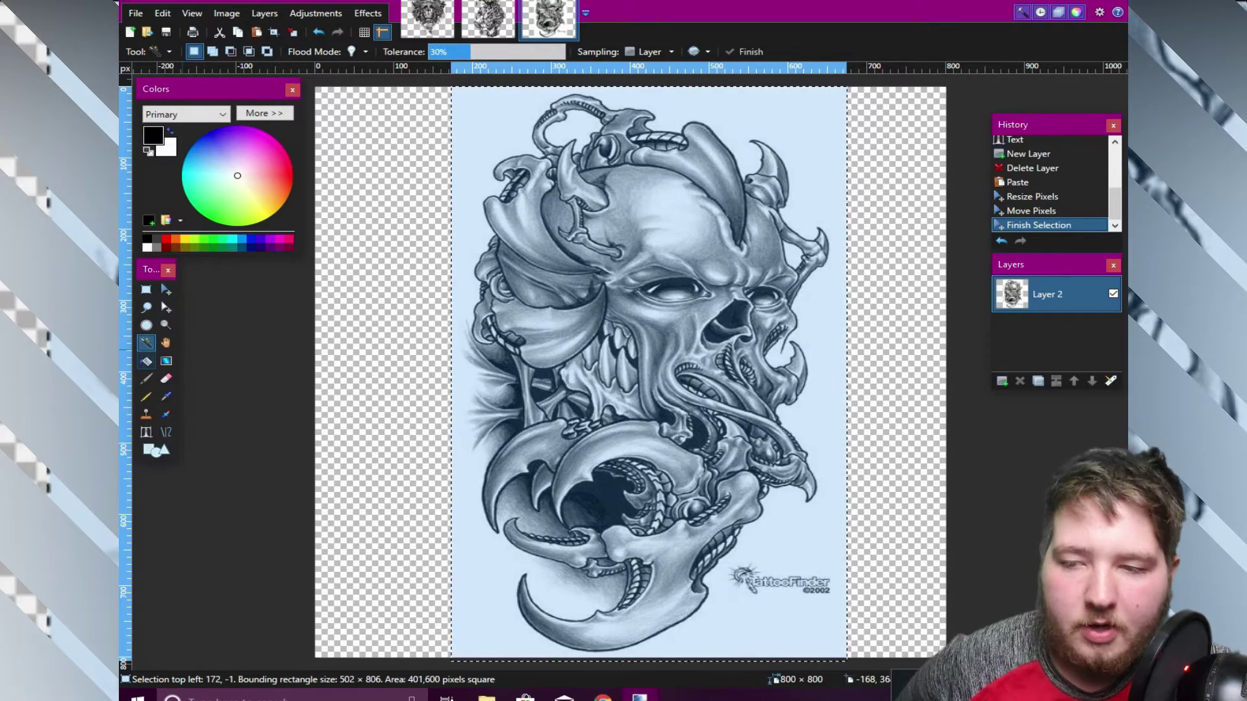
Step: Magic Wand the light background at 35% tolerance and delete it to transparency
{"action": "left_click", "coordinate": [491, 119]}
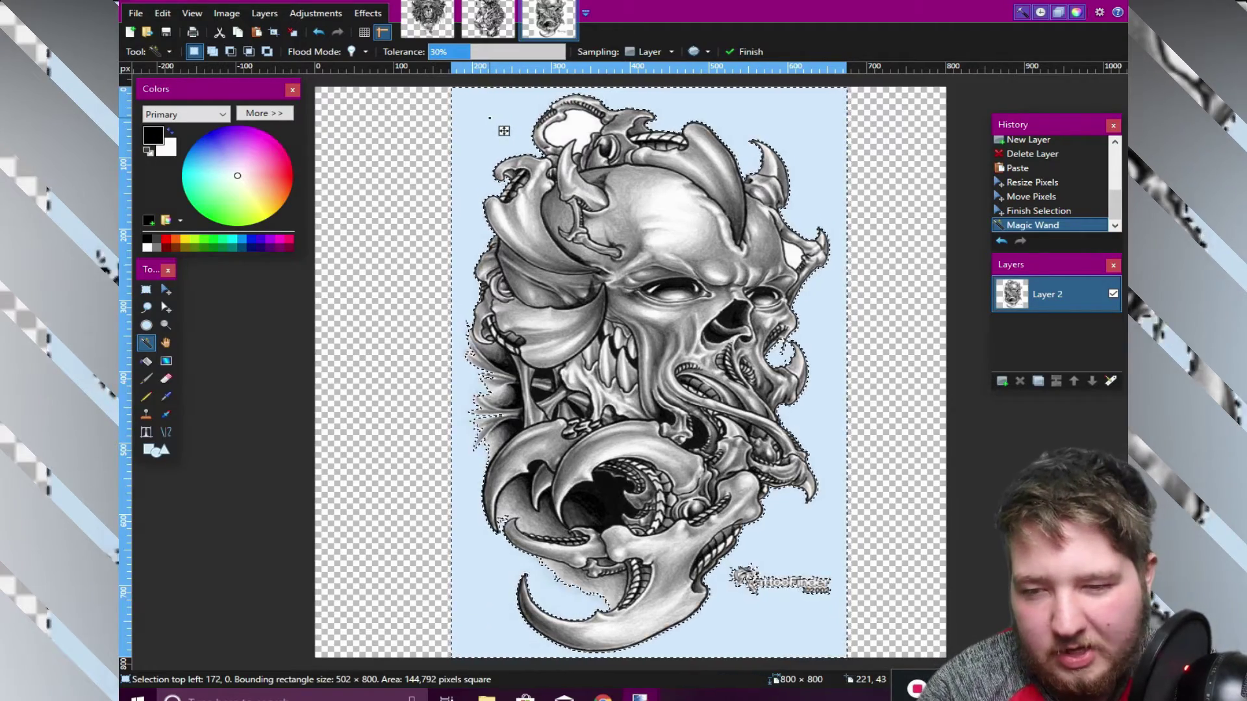
{"action": "left_click", "coordinate": [477, 52]}
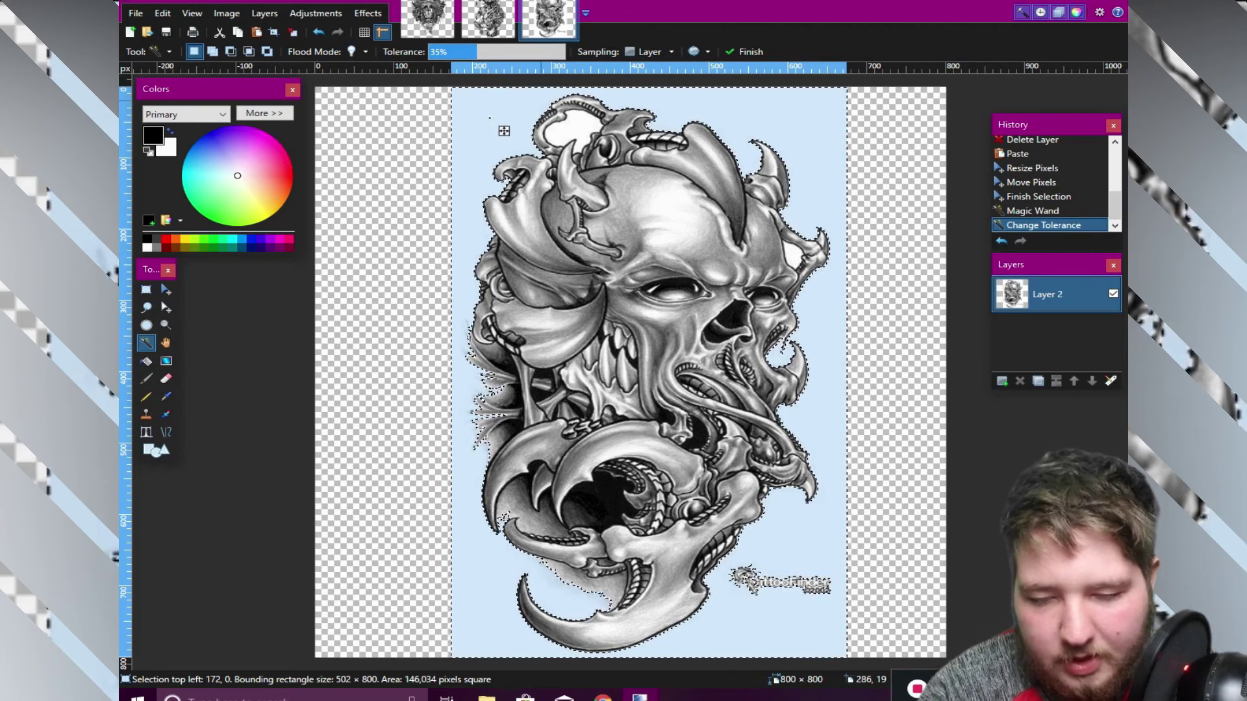
{"action": "key", "text": "Delete"}
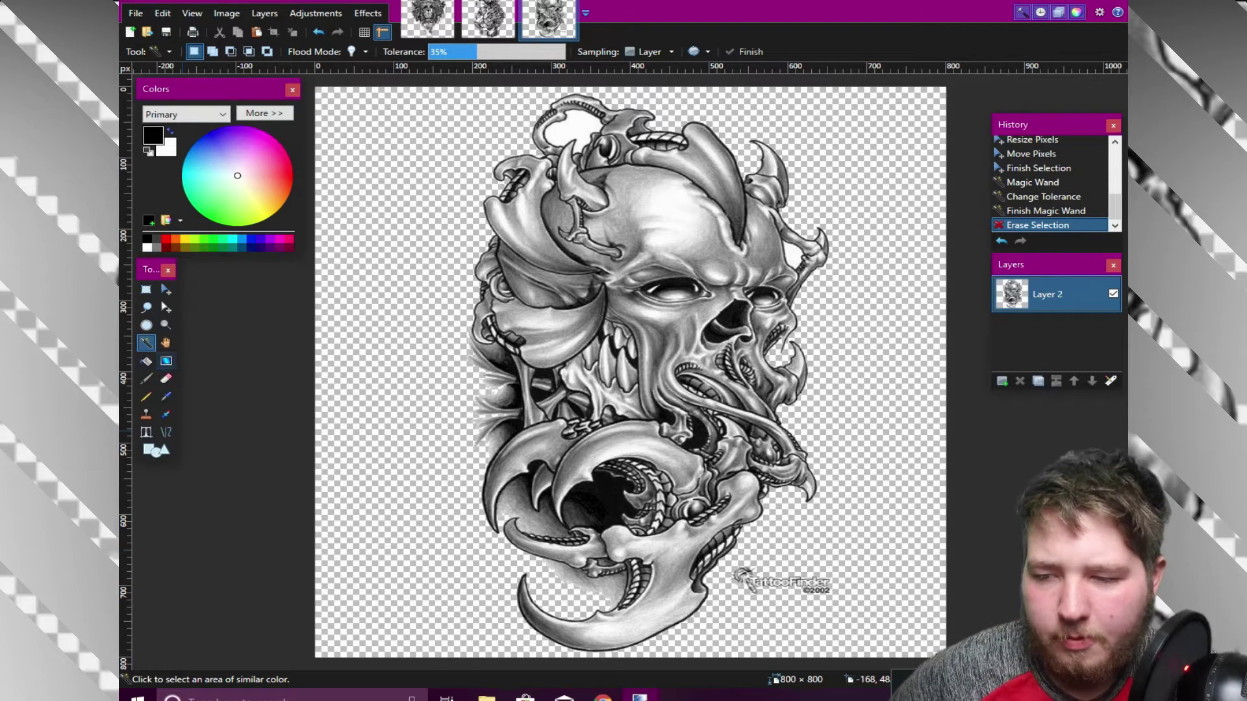
Step: Erase the lower-right TattooFinder watermark with a 225-width, 100% hardness eraser
{"action": "left_click", "coordinate": [166, 378]}
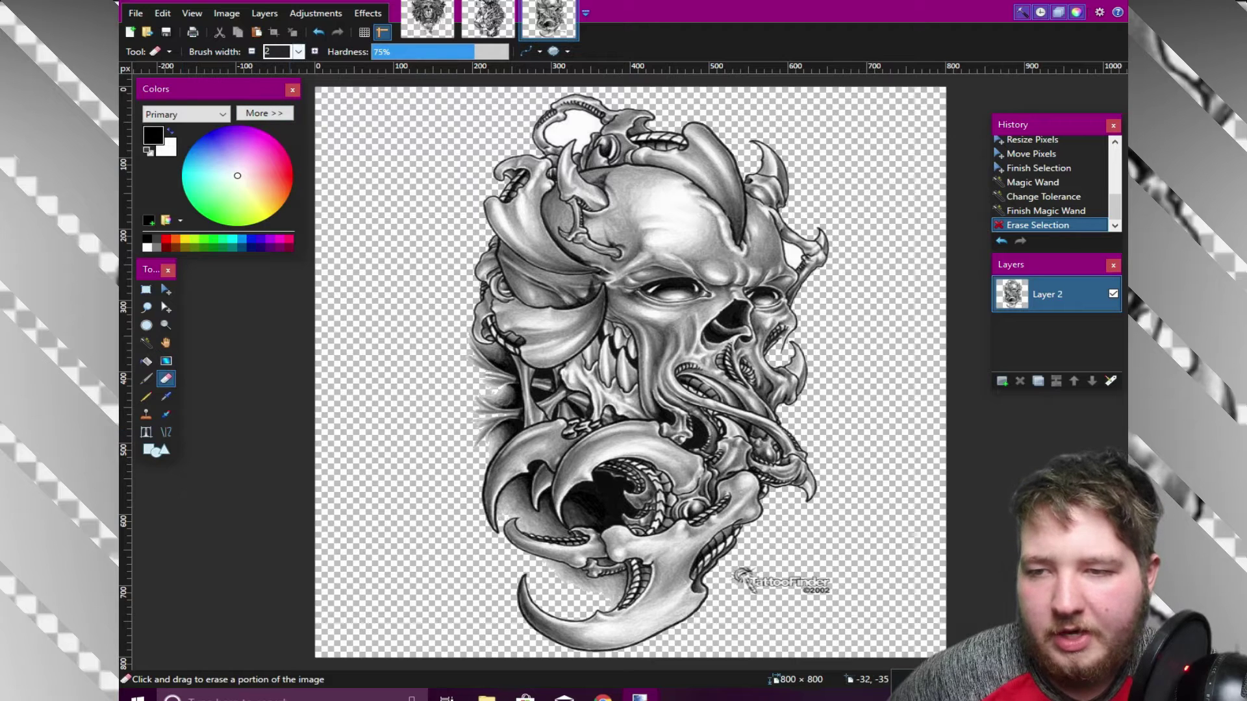
{"action": "left_click", "coordinate": [298, 51]}
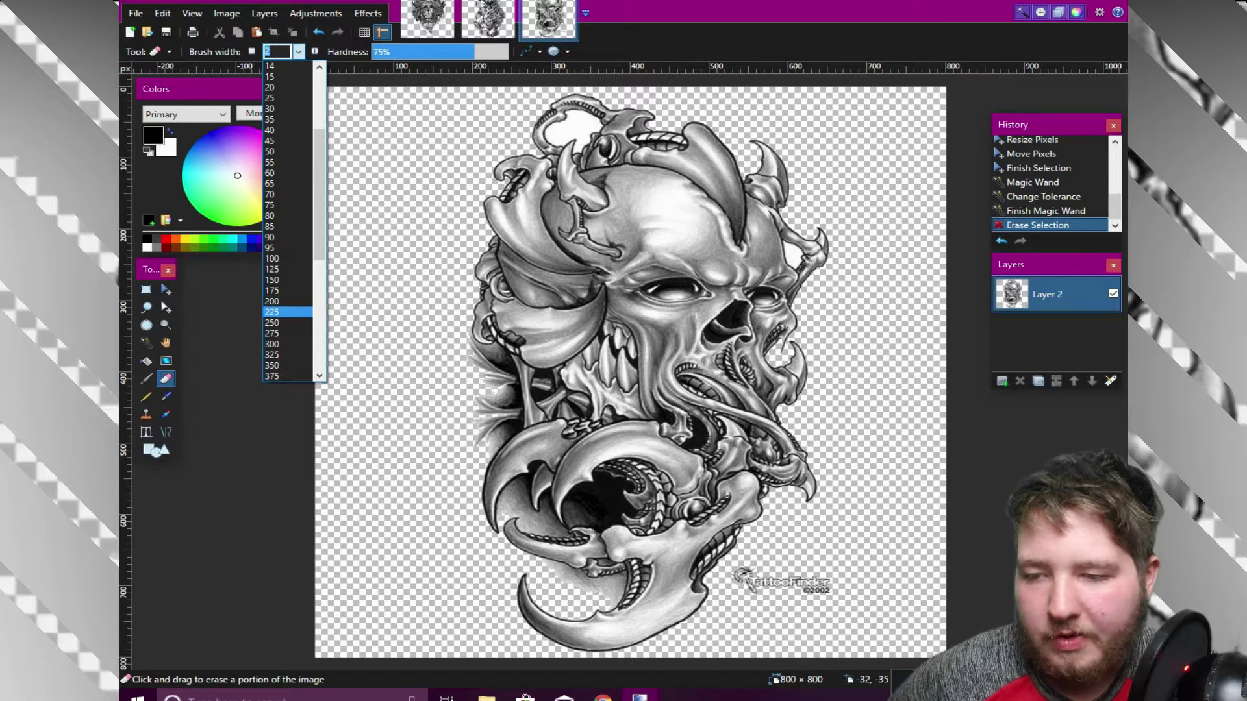
{"action": "left_click", "coordinate": [271, 312]}
{"action": "left_click_drag", "start_coordinate": [474, 52], "coordinate": [513, 52]}
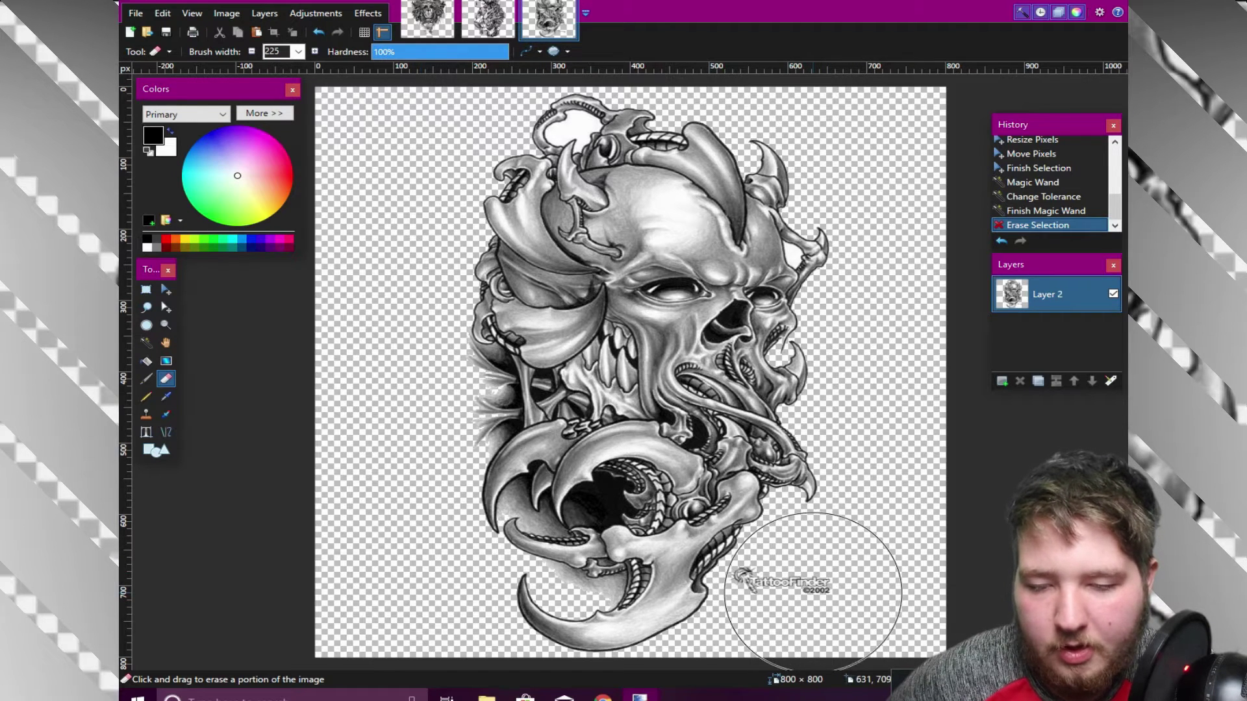
{"action": "left_click_drag", "start_coordinate": [814, 591], "coordinate": [884, 578]}
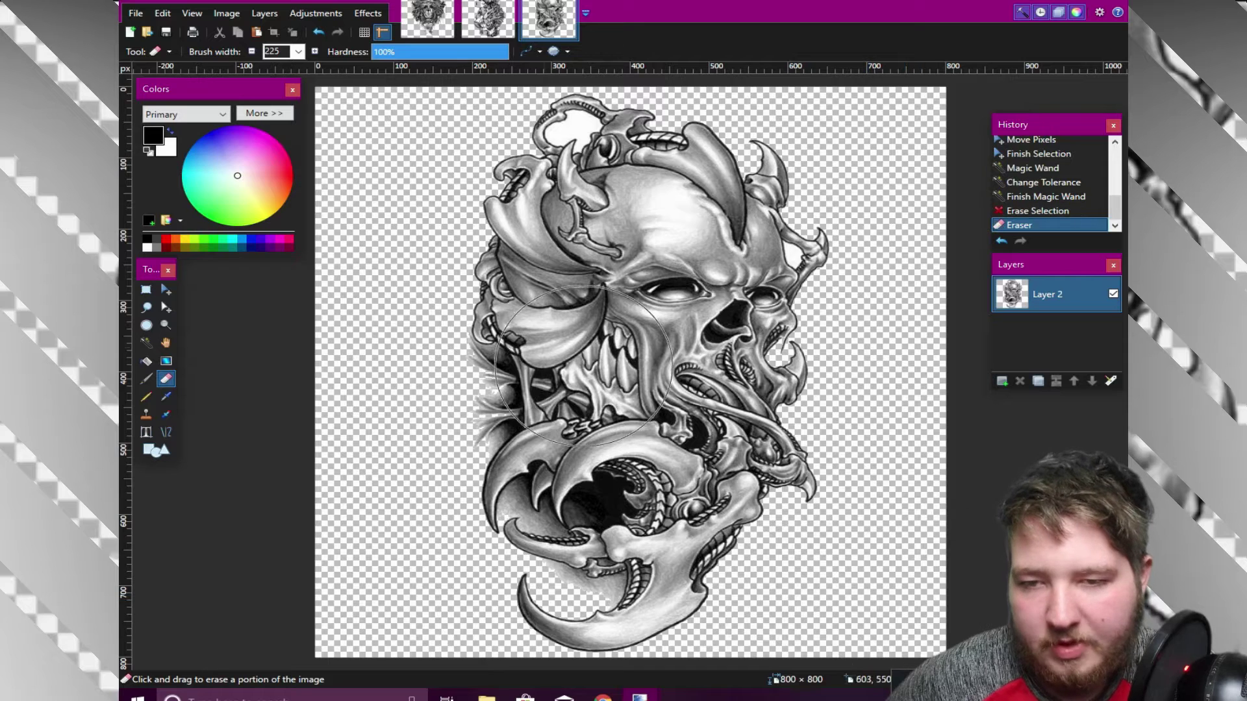
{"action": "left_click", "coordinate": [167, 290]}
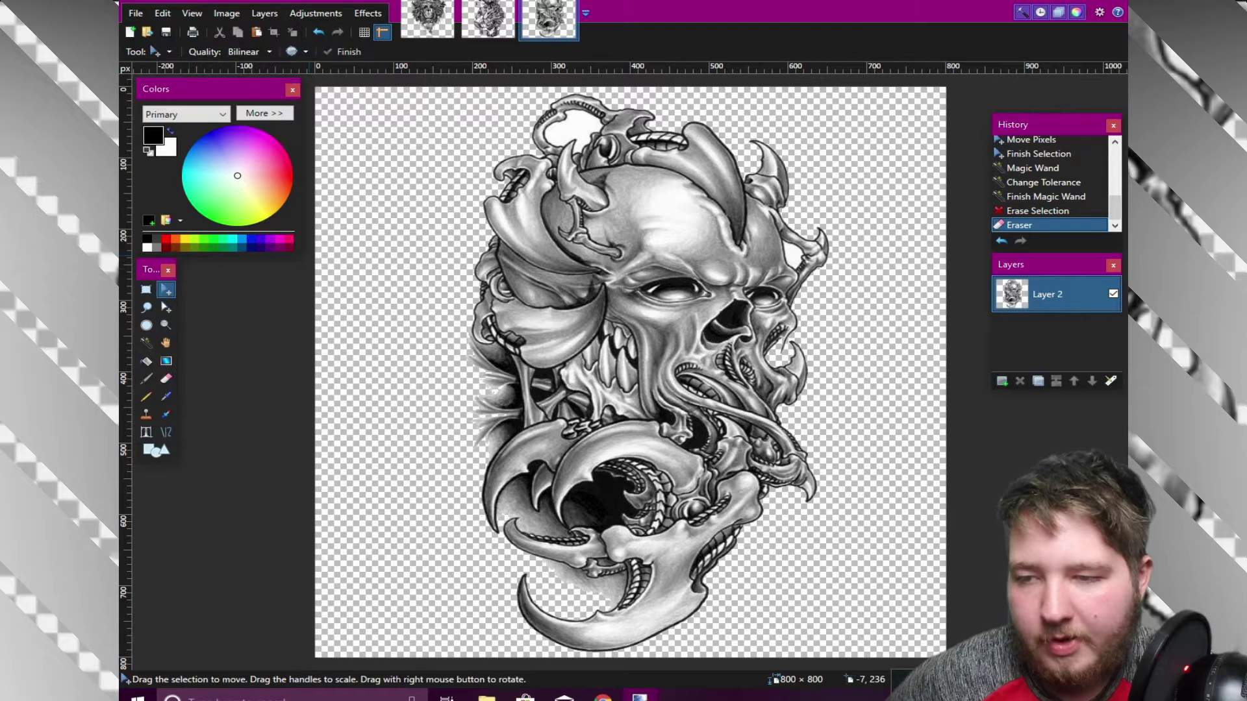
Step: Apply a Black / Transparent Two Tone Threshold to the skull after adjusting its low and high thresholds
{"action": "left_click", "coordinate": [316, 13]}
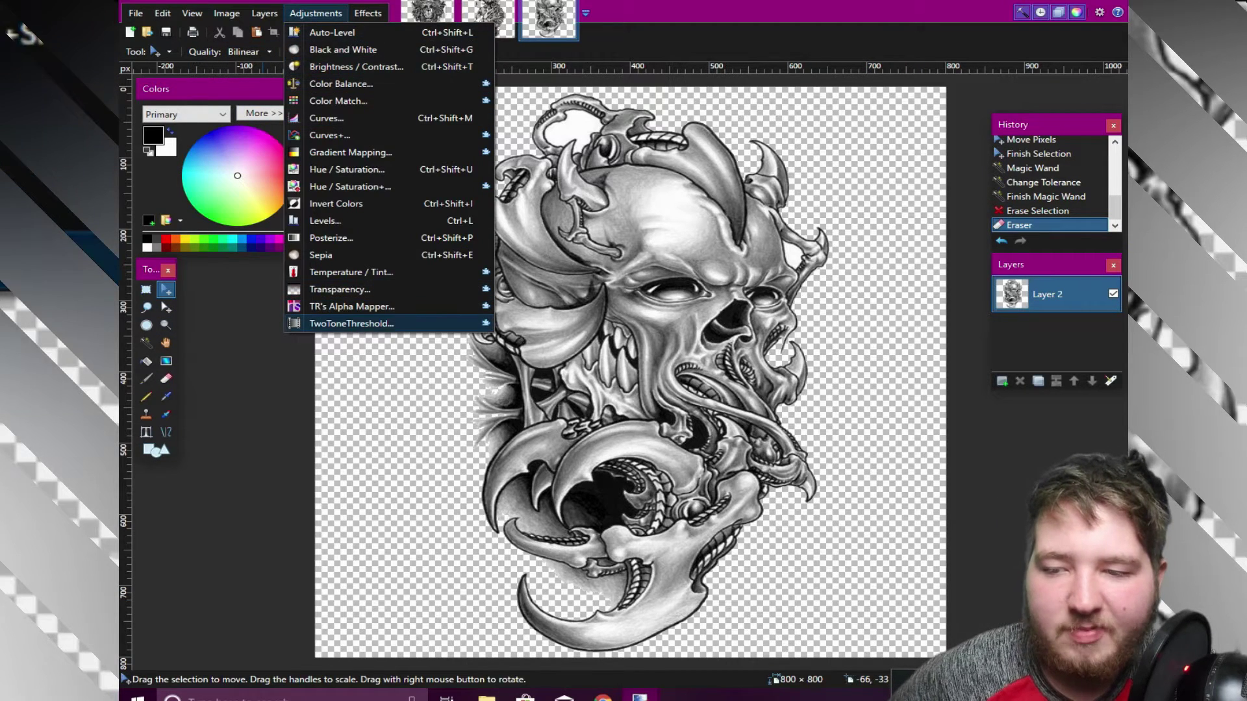
{"action": "left_click", "coordinate": [352, 324]}
{"action": "left_click_drag", "start_coordinate": [565, 237], "coordinate": [294, 142]}
{"action": "left_click_drag", "start_coordinate": [359, 214], "coordinate": [346, 215]}
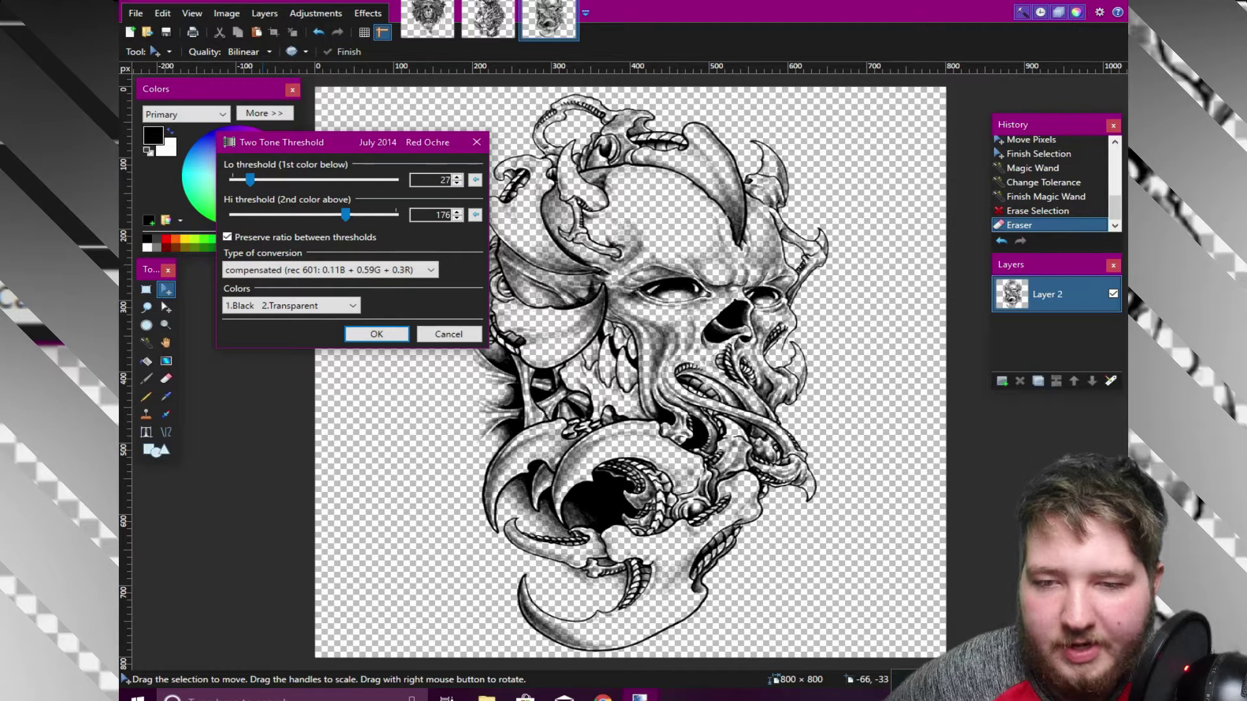
{"action": "left_click_drag", "start_coordinate": [250, 180], "coordinate": [280, 180]}
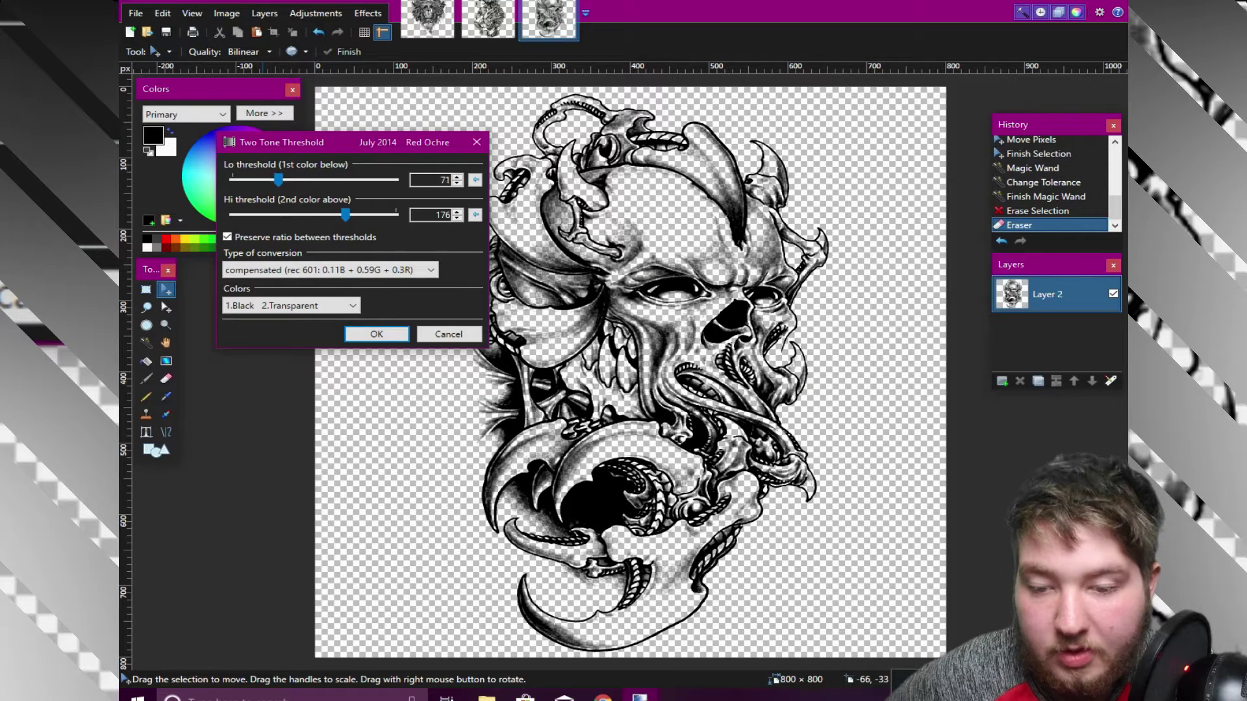
{"action": "left_click", "coordinate": [377, 334]}
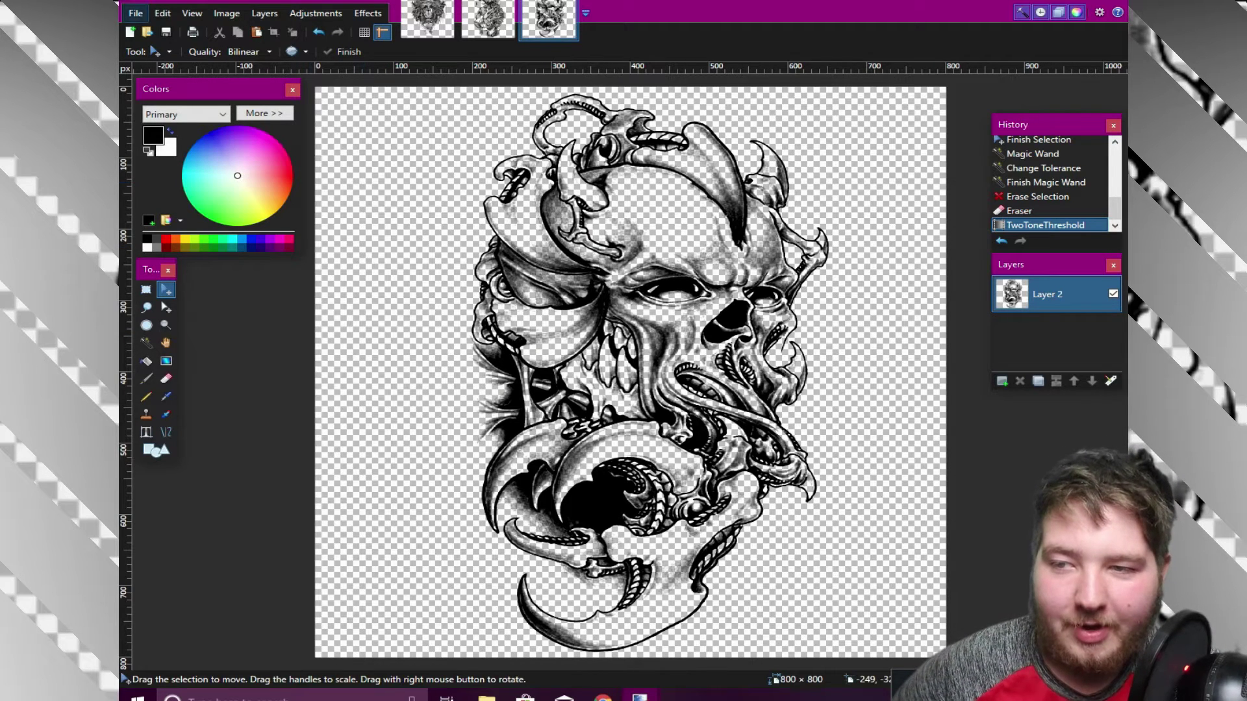
Step: Save the skull line art as PNG file 'kuthulluyyy' in the tattoos folder
{"action": "left_click", "coordinate": [135, 13]}
{"action": "left_click", "coordinate": [167, 139]}
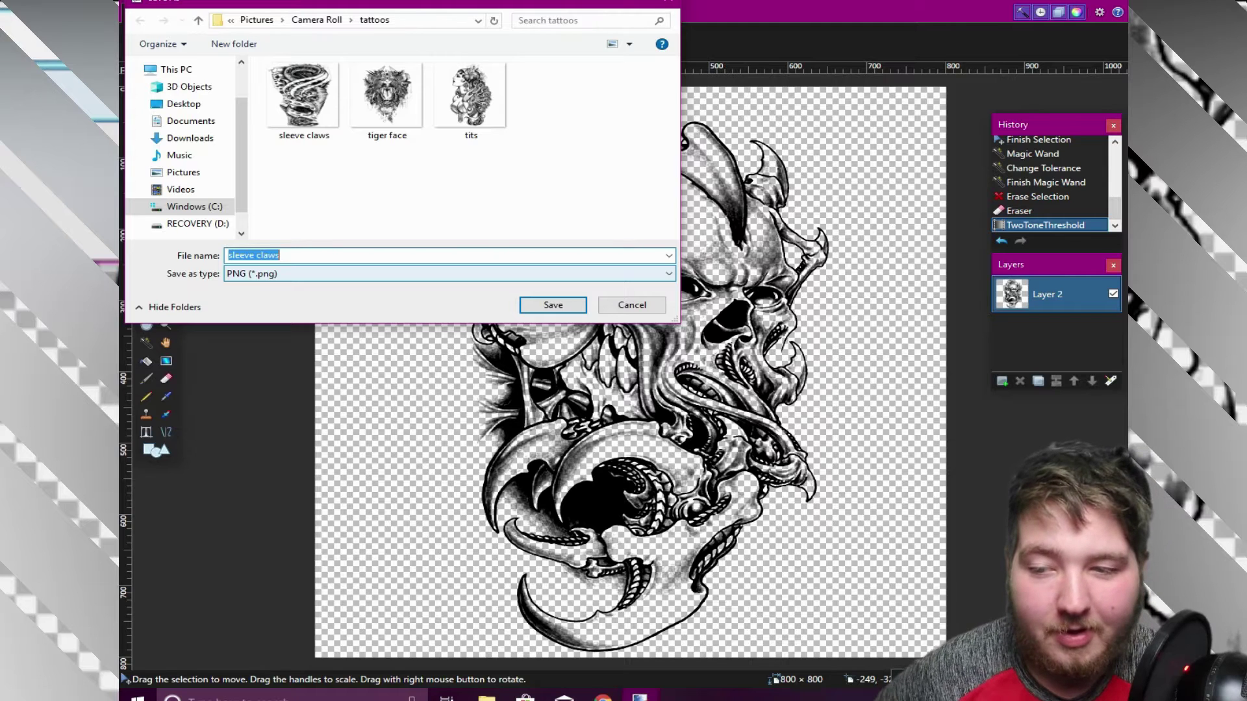
{"action": "type", "text": "ku"}
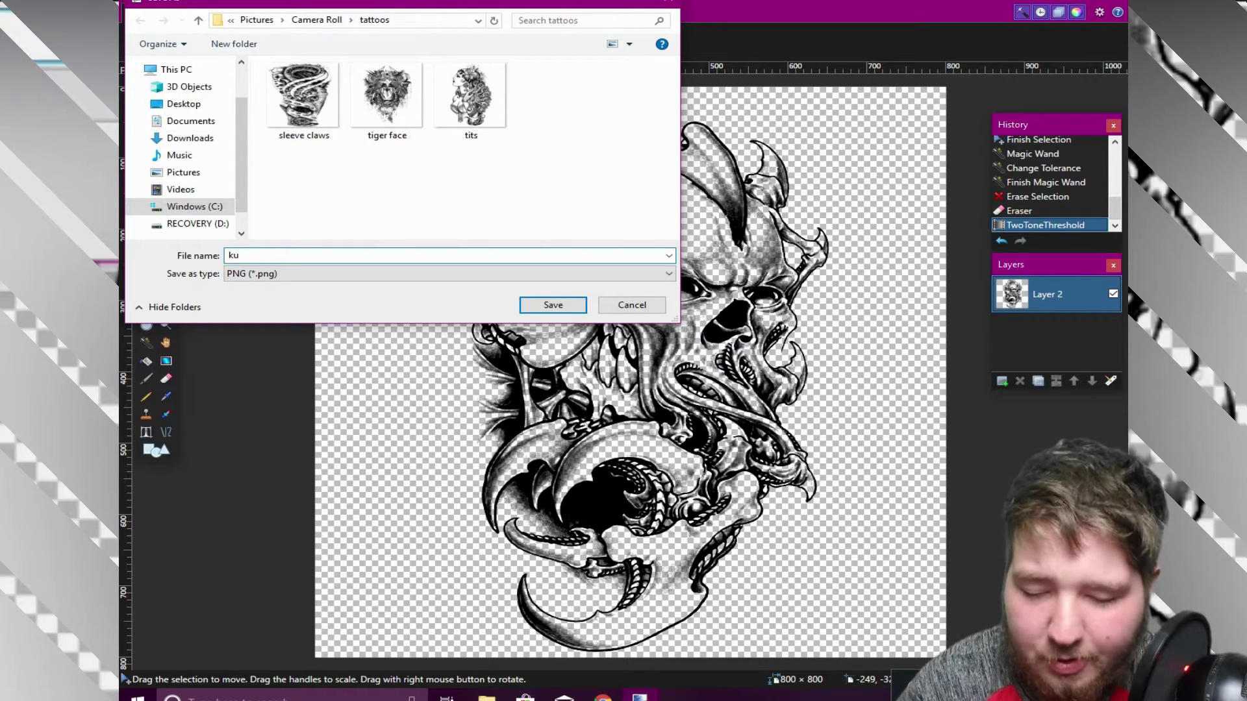
{"action": "type", "text": "th"}
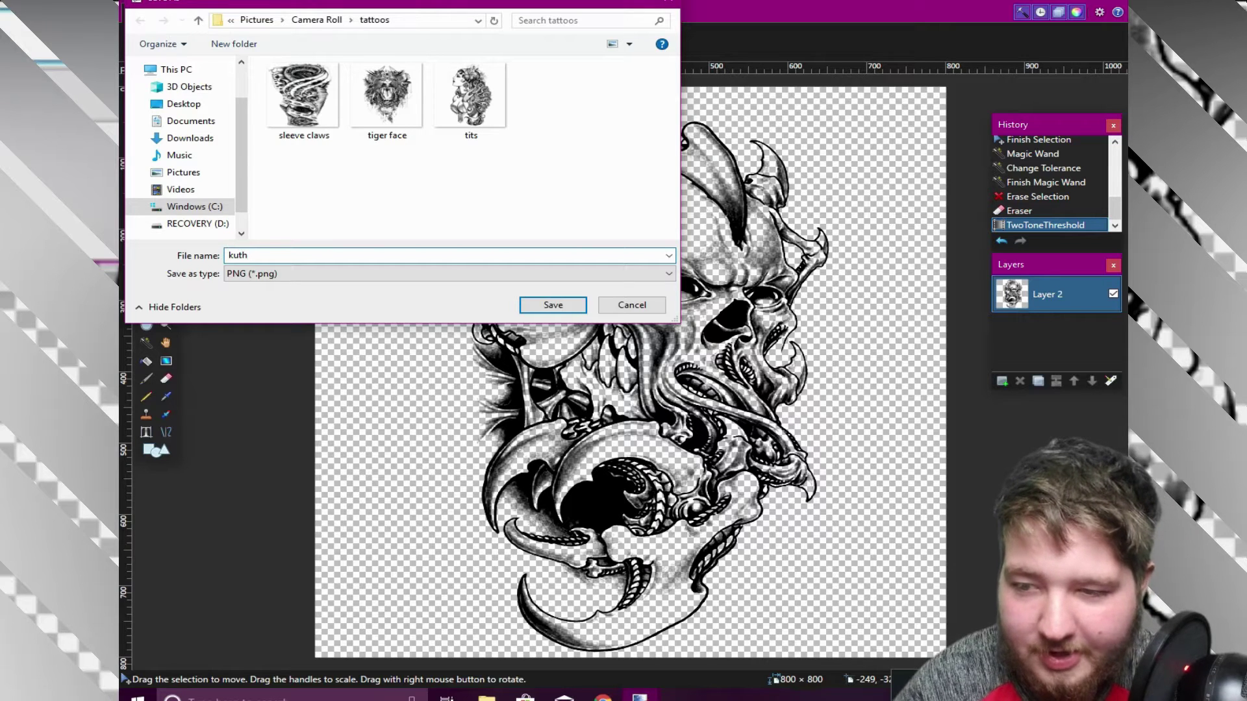
{"action": "type", "text": "ull"}
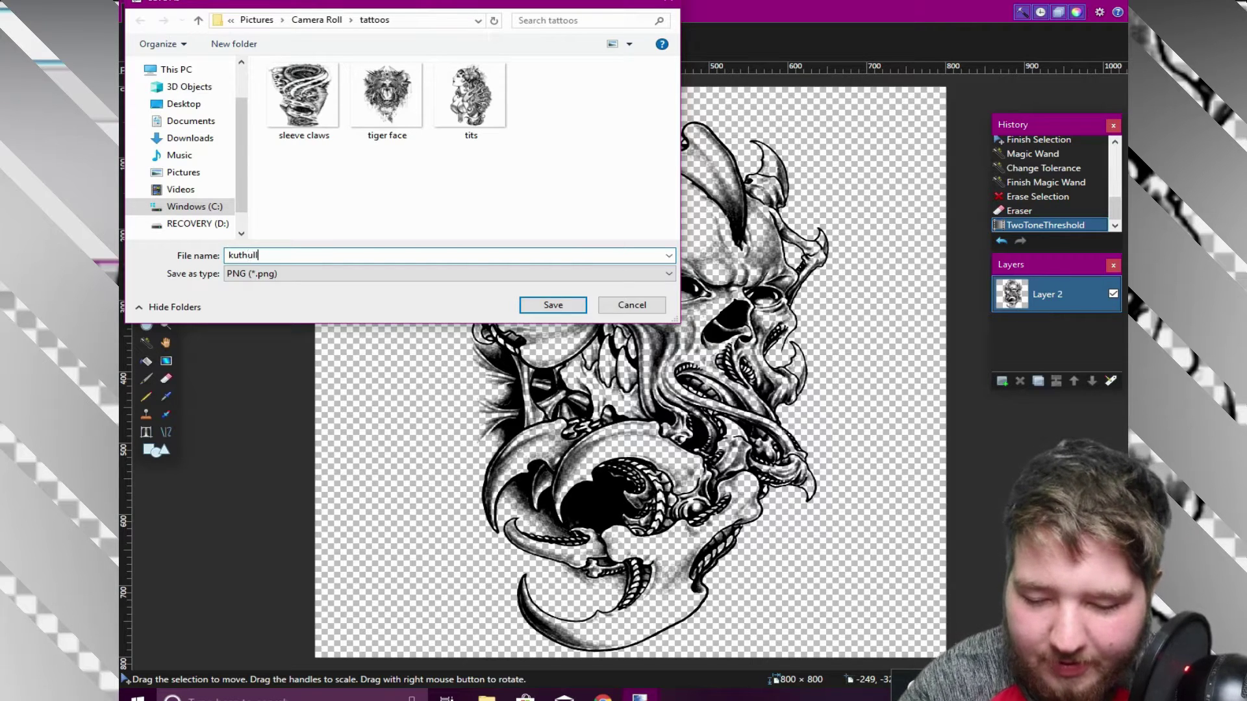
{"action": "type", "text": "uyyy"}
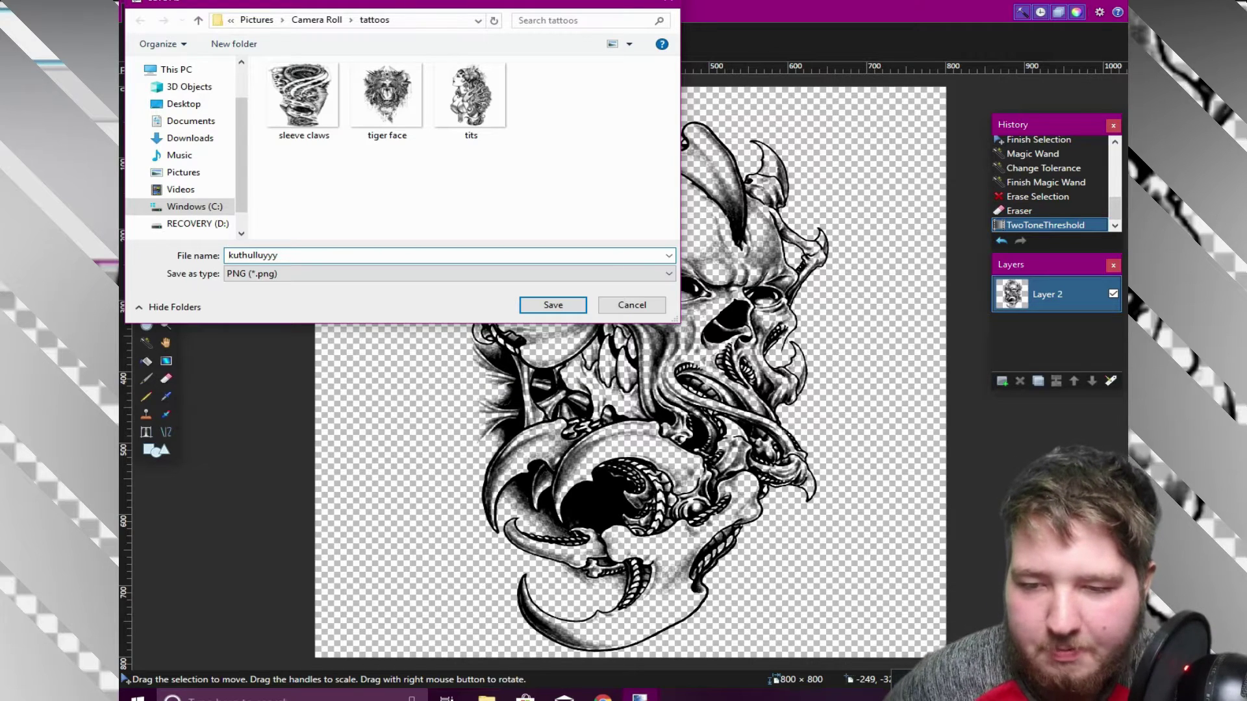
{"action": "key", "text": "Return"}
{"action": "key", "text": "Return"}
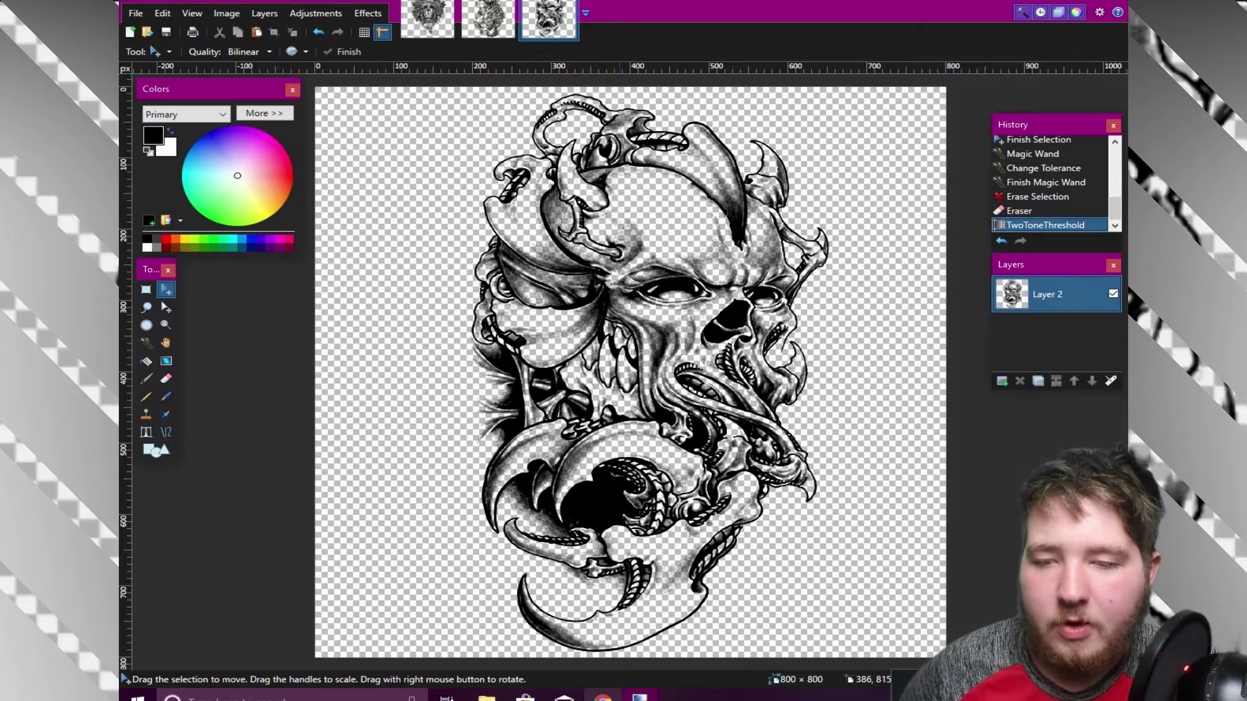
Step: Close the skull image tab and scroll further down the Google Images tattoo results
{"action": "left_click", "coordinate": [602, 697]}
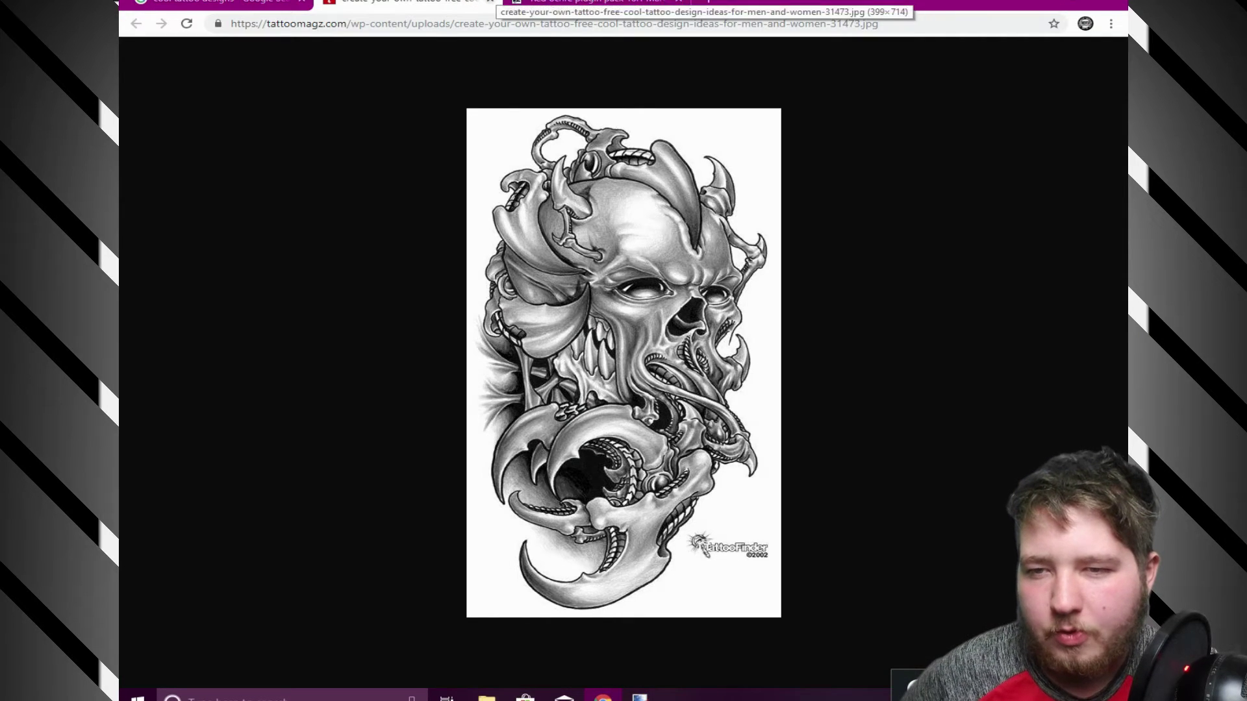
{"action": "left_click", "coordinate": [490, 0]}
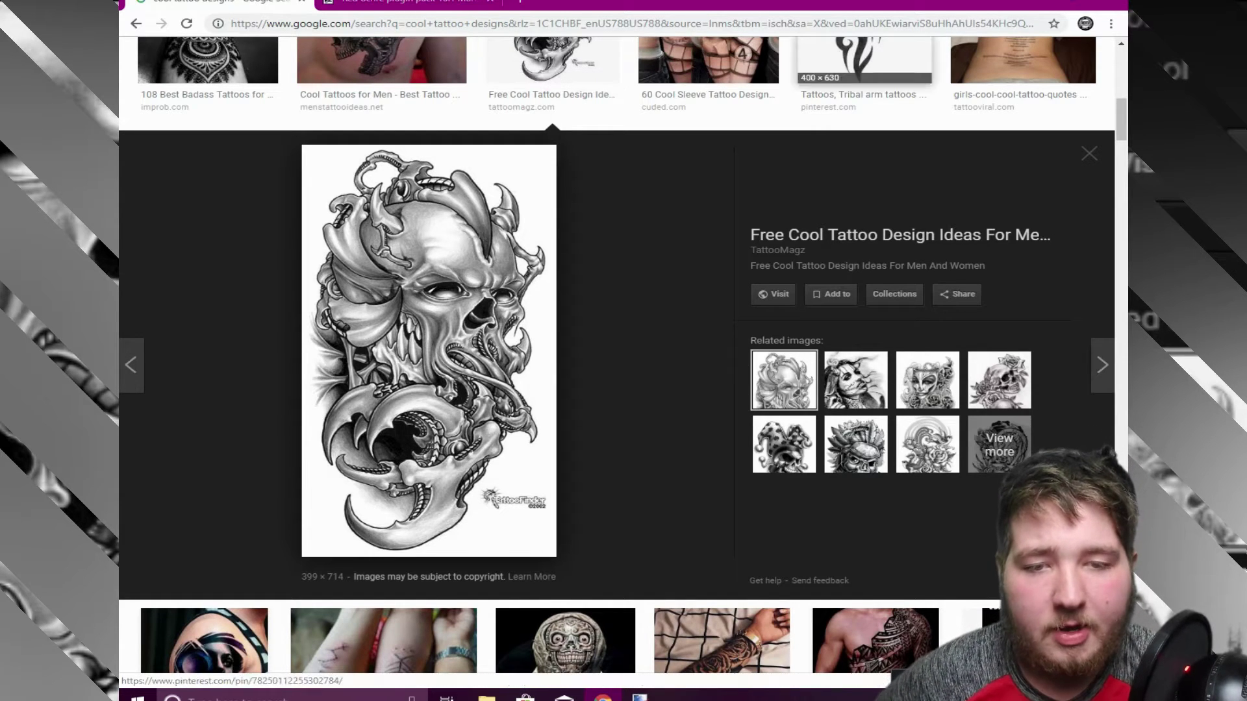
{"action": "key", "text": "Escape"}
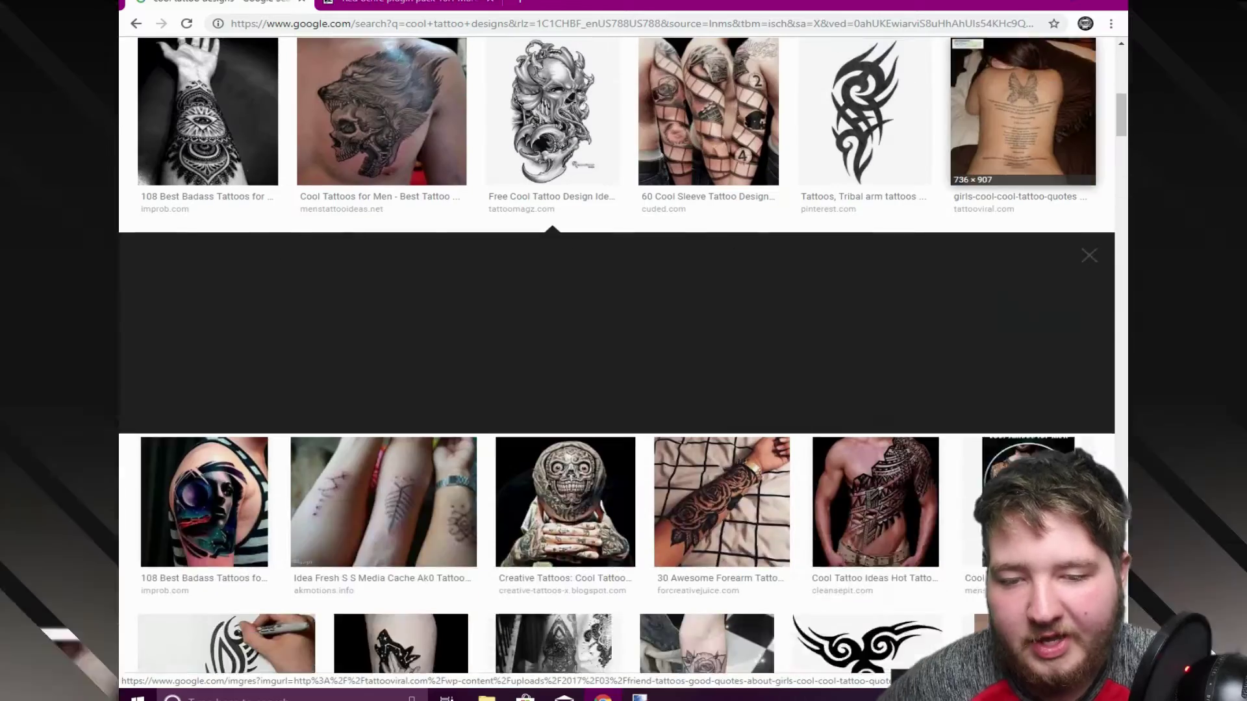
{"action": "scroll", "coordinate": [617, 324], "scroll_direction": "down", "scroll_amount": 4}
{"action": "scroll", "coordinate": [714, 513], "scroll_direction": "down", "scroll_amount": 4}
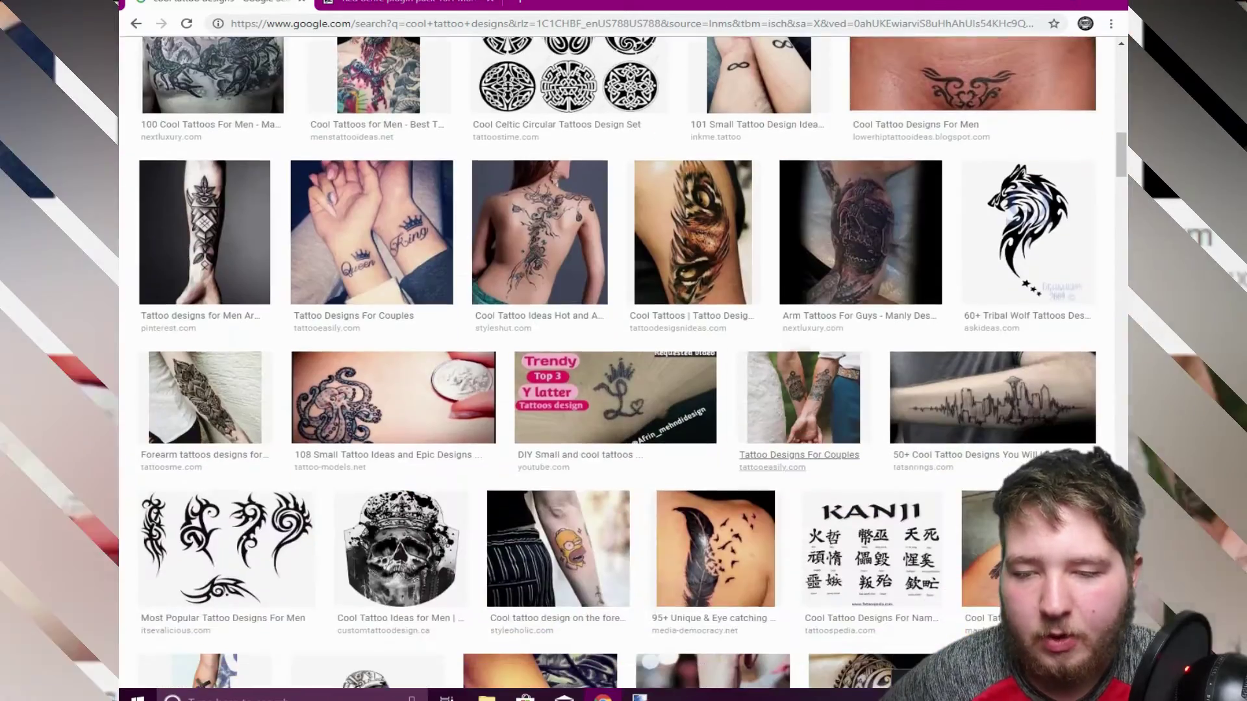
{"action": "scroll", "coordinate": [714, 513], "scroll_direction": "down", "scroll_amount": 3}
{"action": "scroll", "coordinate": [715, 513], "scroll_direction": "down", "scroll_amount": 3}
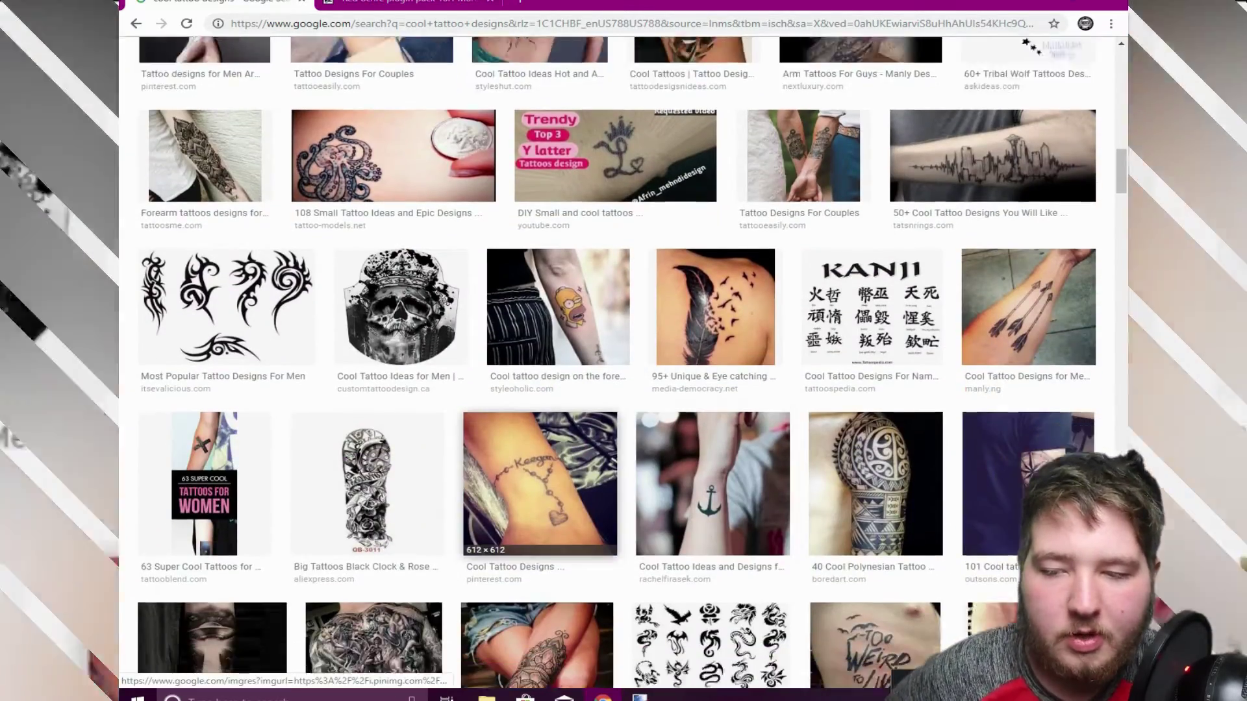
Step: Preview several sleeve tattoo designs, including the clock-and-rose and New Designs 15x45cm sleeves
{"action": "left_click", "coordinate": [367, 297]}
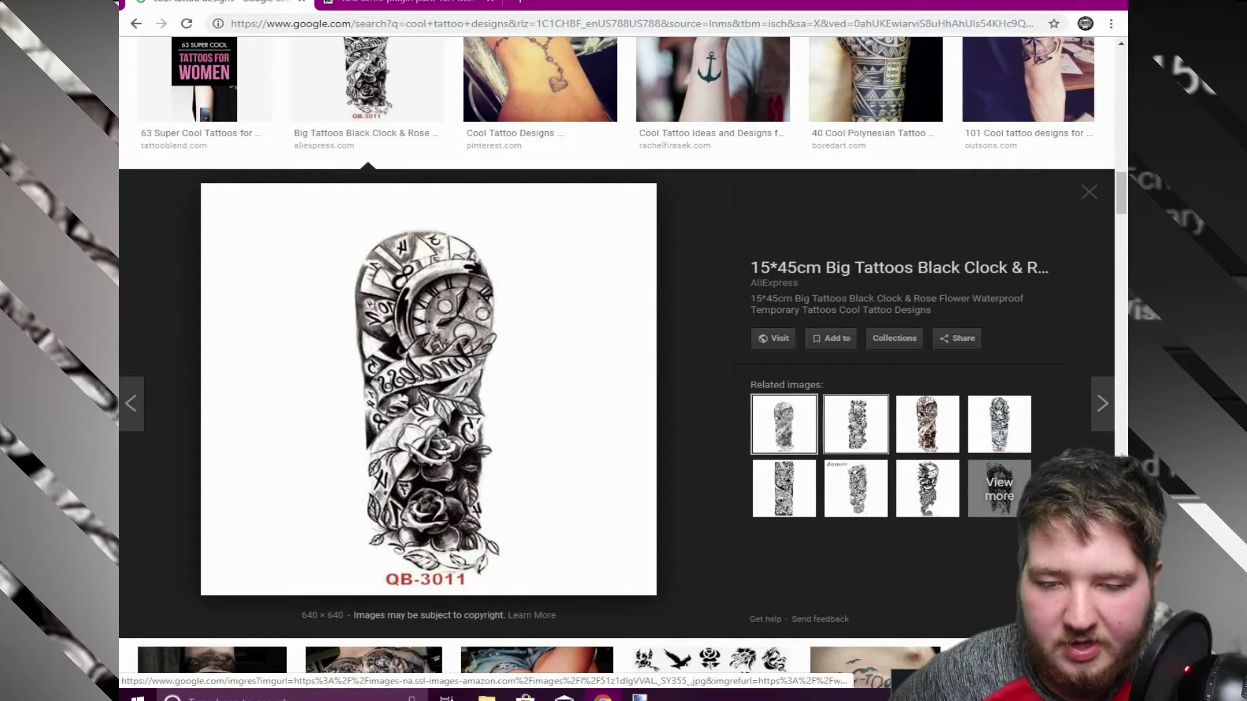
{"action": "left_click", "coordinate": [856, 425]}
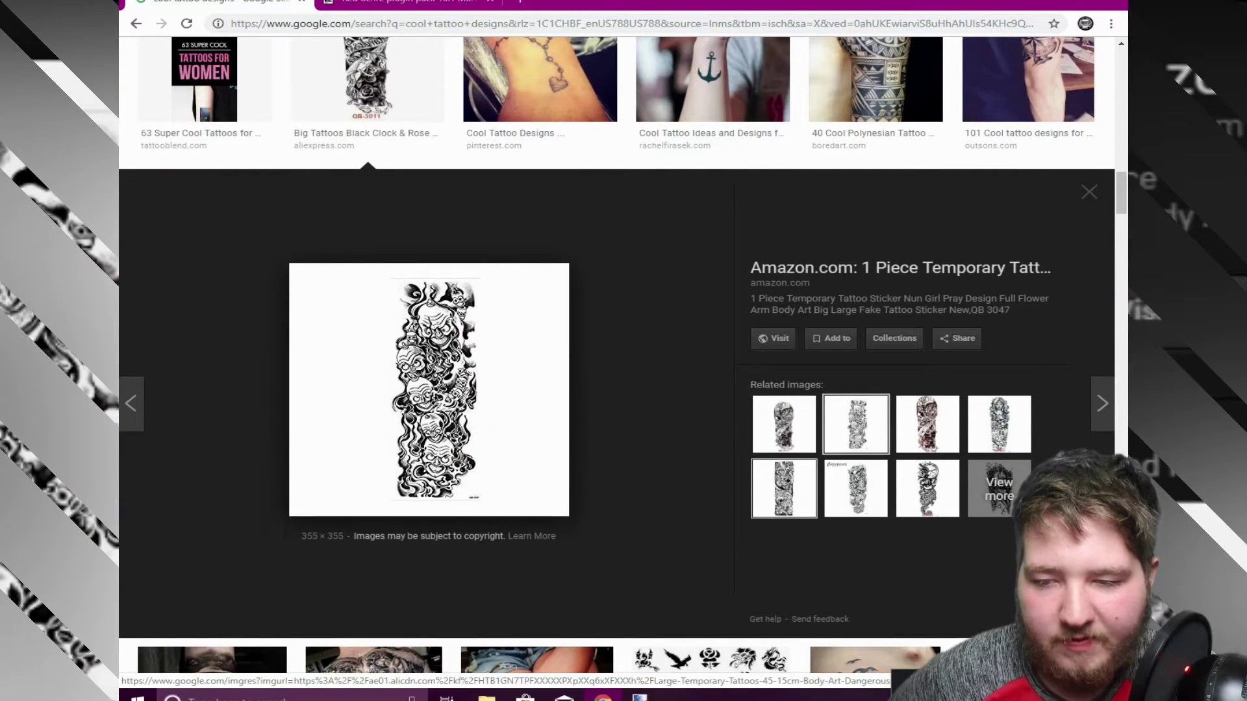
{"action": "left_click", "coordinate": [856, 486]}
{"action": "left_click", "coordinate": [856, 483]}
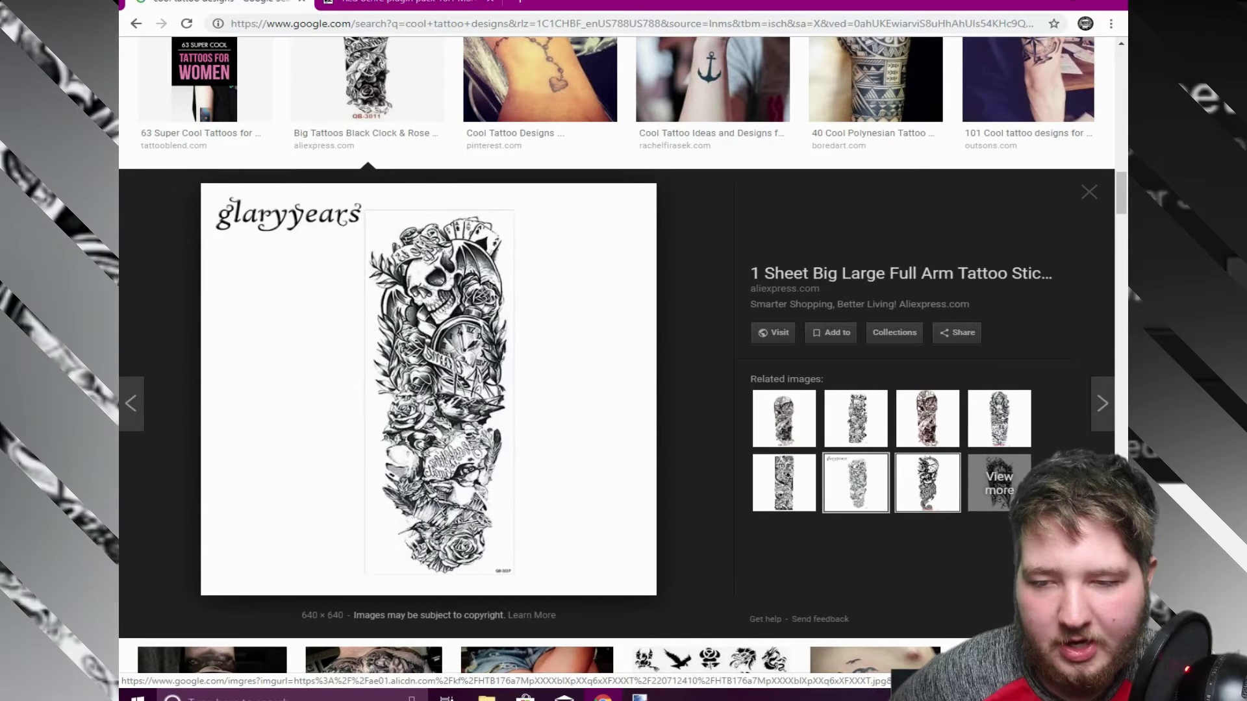
{"action": "left_click", "coordinate": [927, 482]}
{"action": "left_click", "coordinate": [999, 417]}
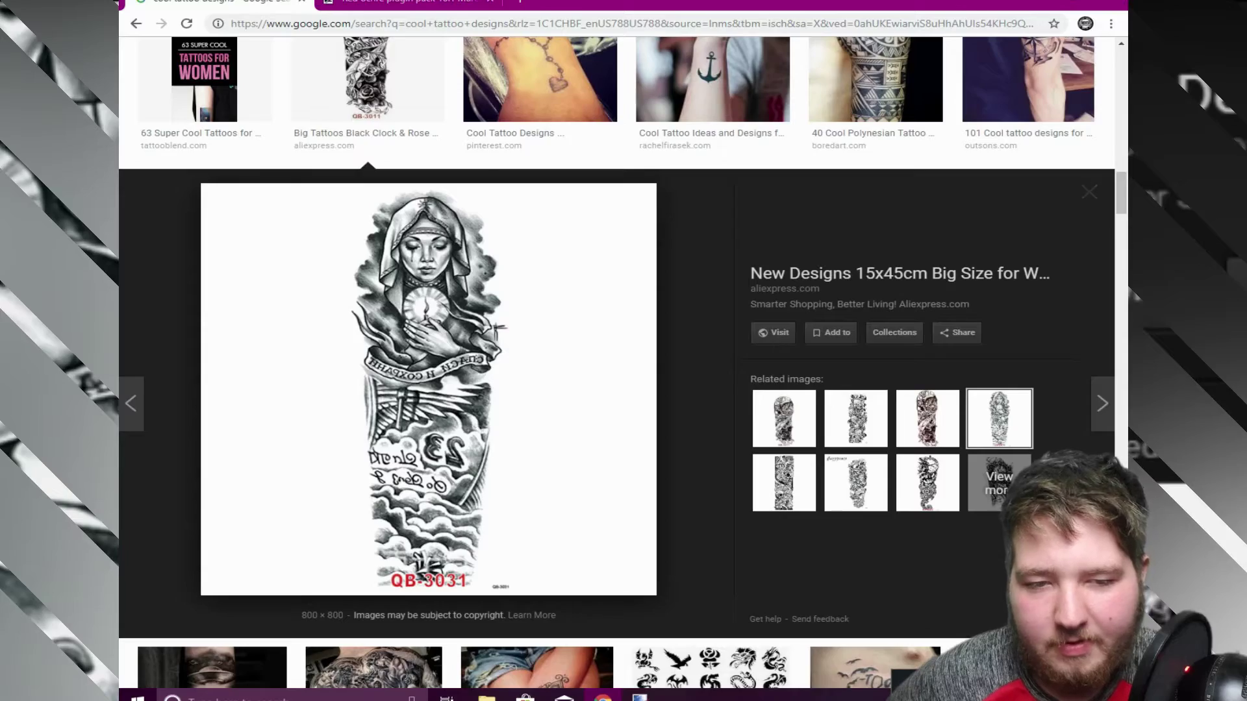
{"action": "key", "text": "Escape"}
Step: Copy the full-size Tattoosme biomechanical sleeve image and switch back to Paint.NET
{"action": "scroll", "coordinate": [617, 363], "scroll_direction": "down", "scroll_amount": 7}
{"action": "scroll", "coordinate": [617, 363], "scroll_direction": "down", "scroll_amount": 5}
{"action": "left_click", "coordinate": [546, 449]}
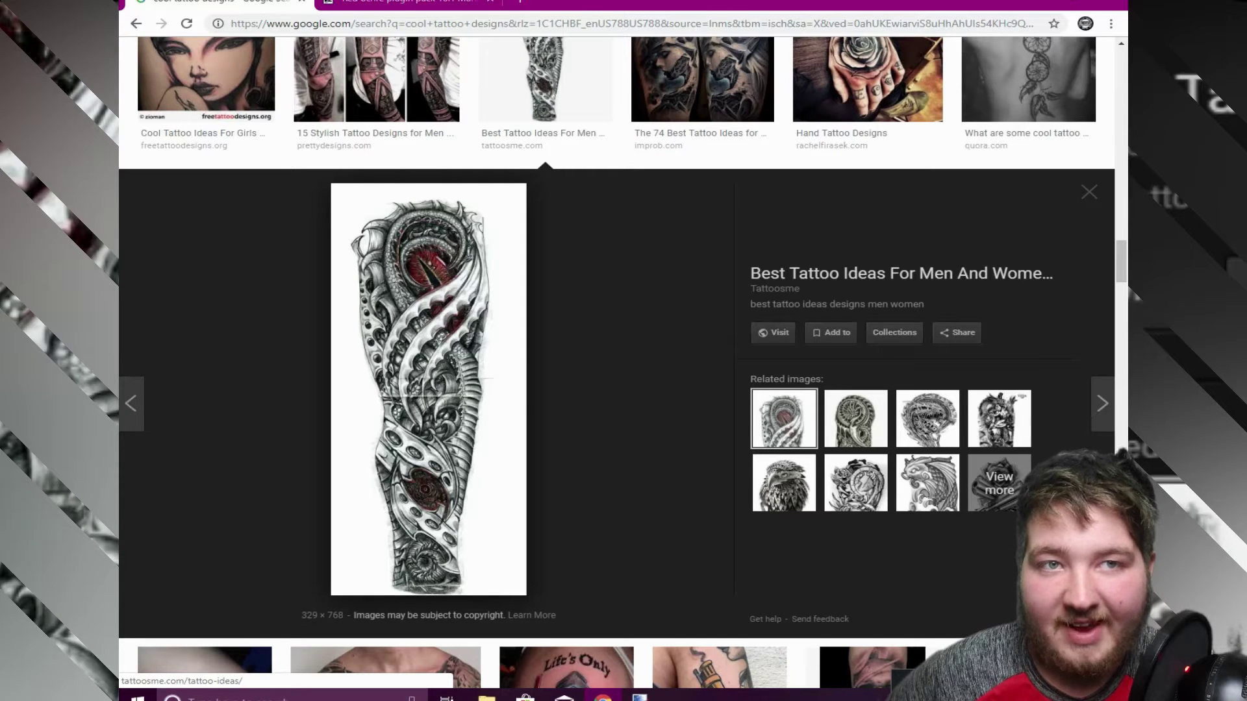
{"action": "right_click", "coordinate": [442, 415]}
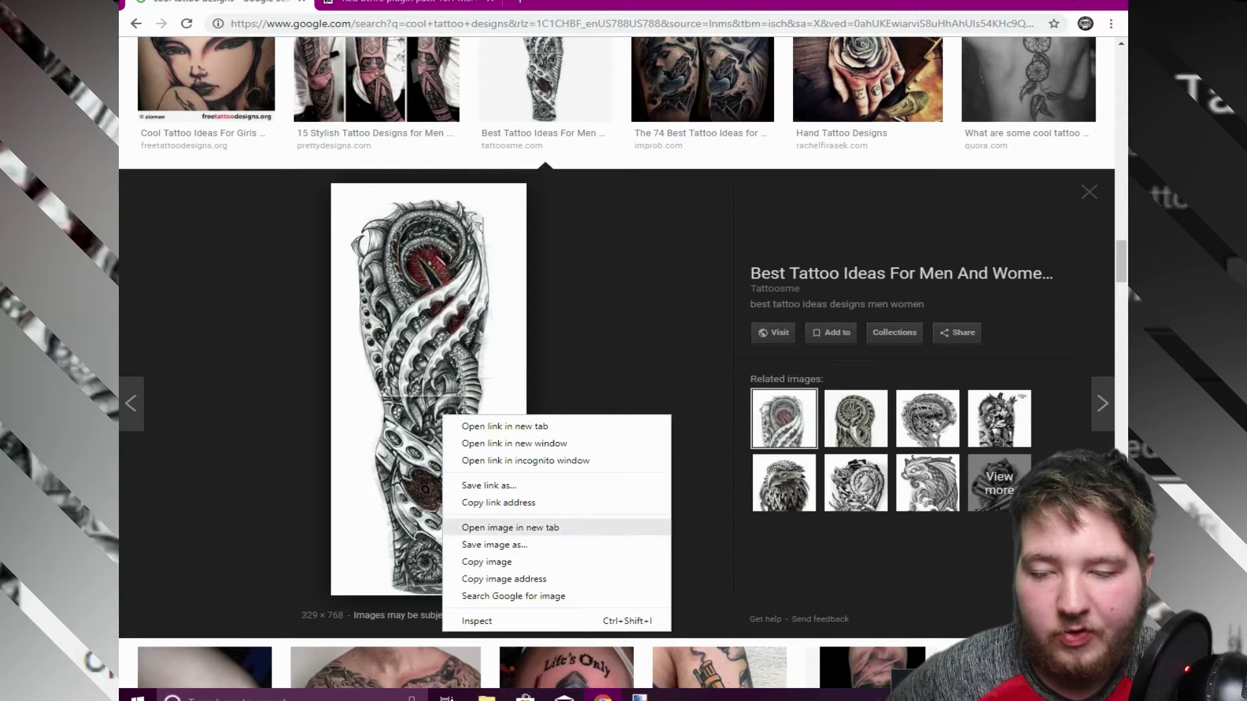
{"action": "left_click", "coordinate": [510, 527]}
{"action": "key", "text": "ctrl+Tab"}
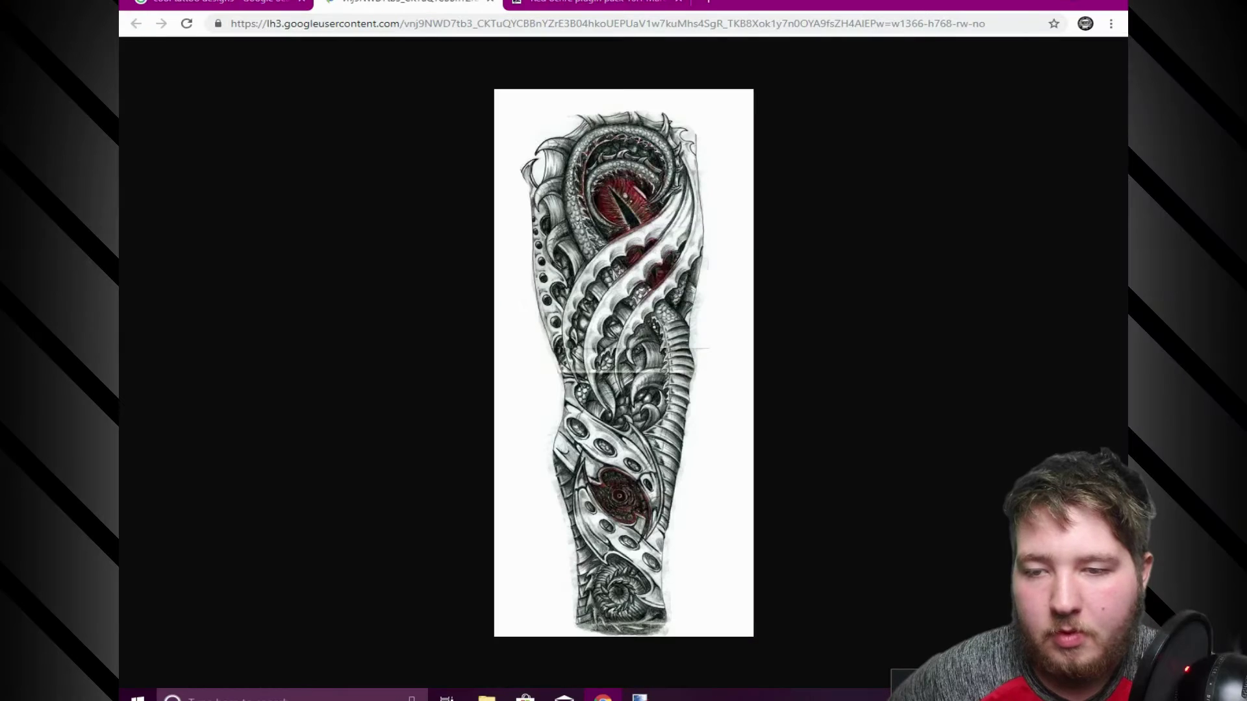
{"action": "right_click", "coordinate": [643, 320]}
{"action": "left_click", "coordinate": [682, 362]}
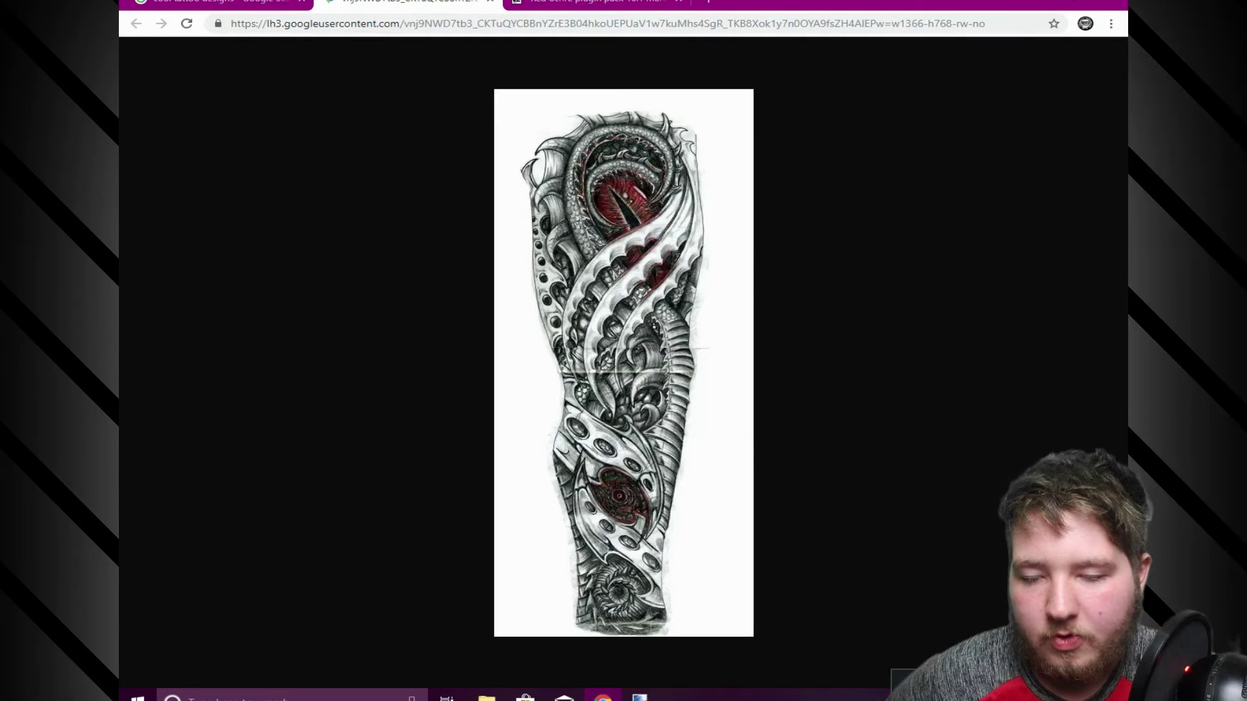
{"action": "mouse_move", "coordinate": [640, 697]}
{"action": "left_click", "coordinate": [773, 623]}
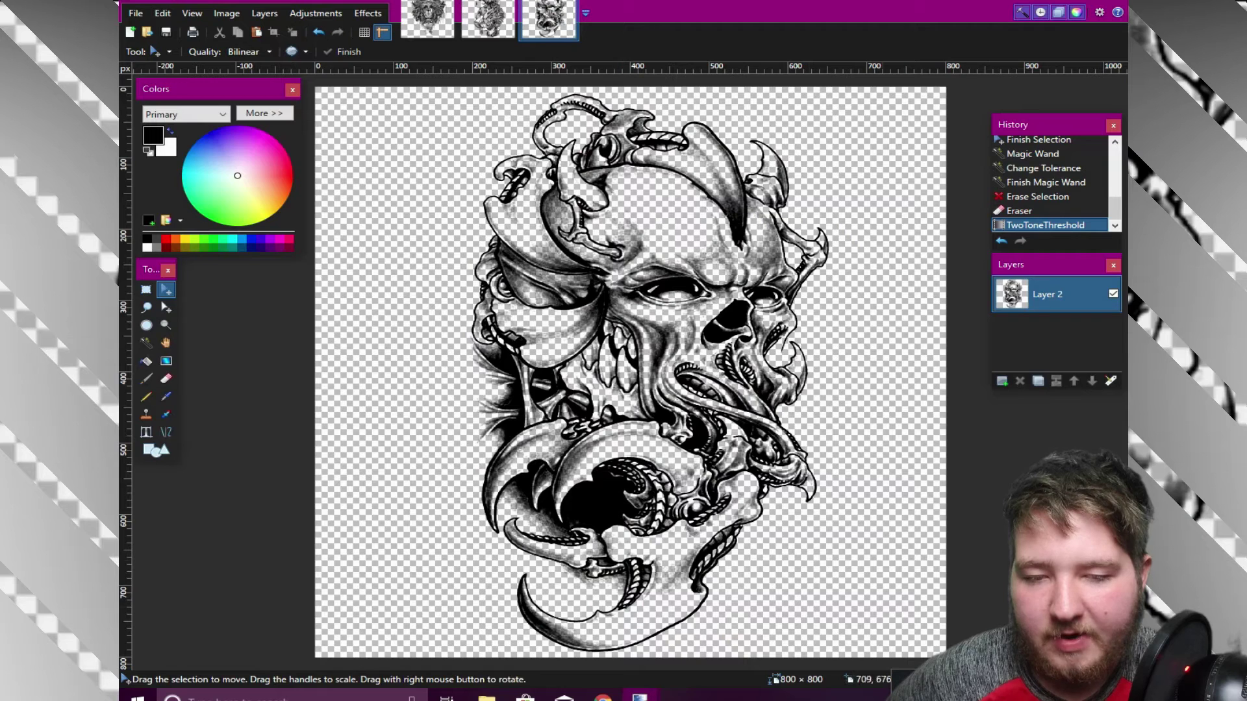
Step: Swap the skull layer for a new one and paste the sleeve at 397 × 812, left-aligned
{"action": "key", "text": "ctrl+shift+n"}
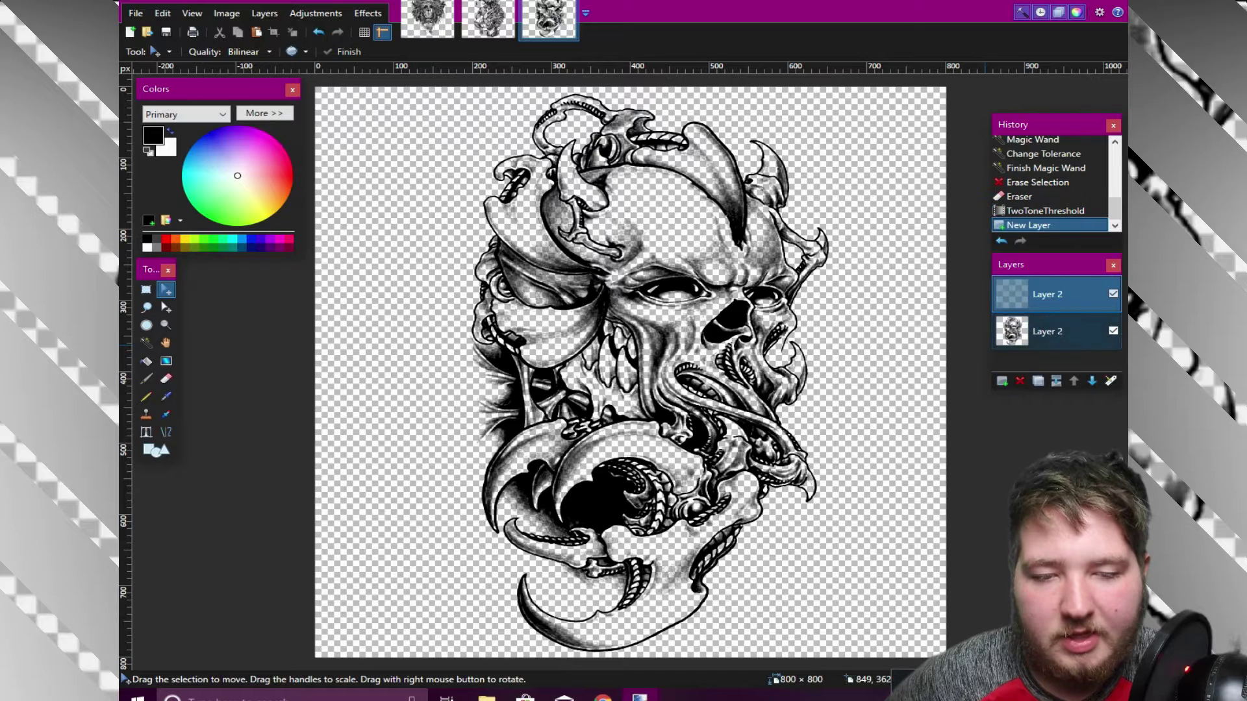
{"action": "key", "text": "ctrl+shift+Delete"}
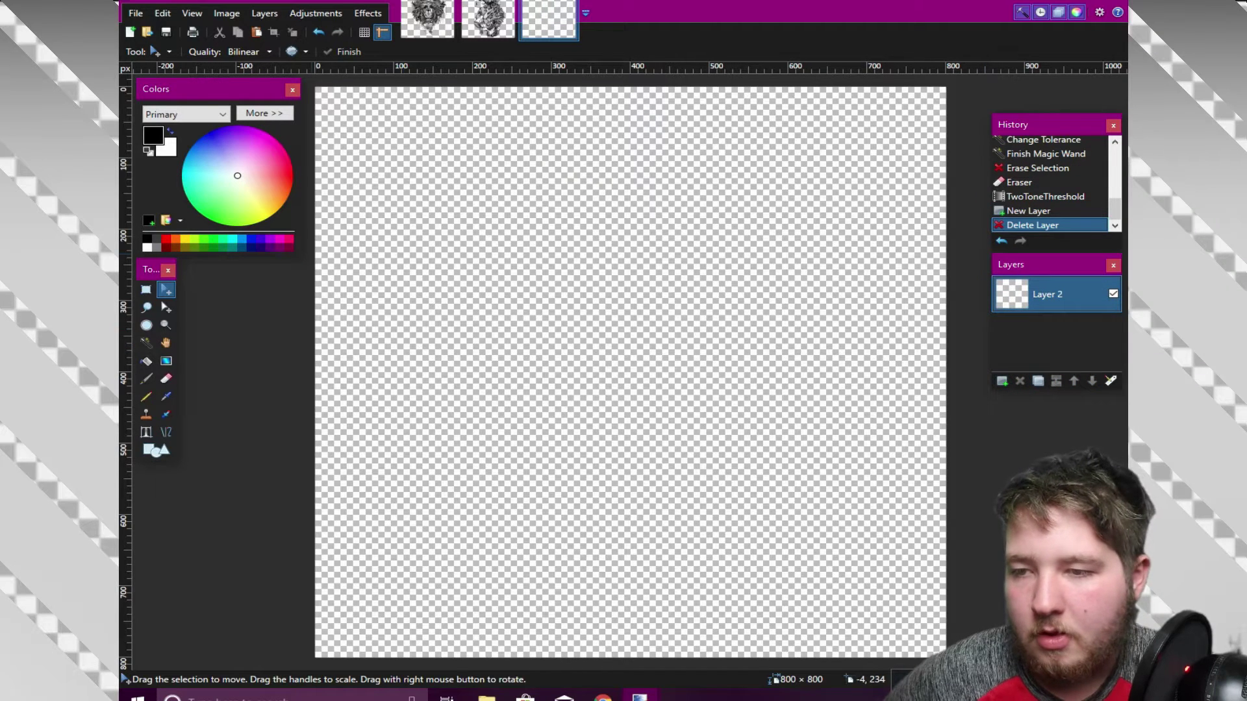
{"action": "left_click", "coordinate": [256, 31]}
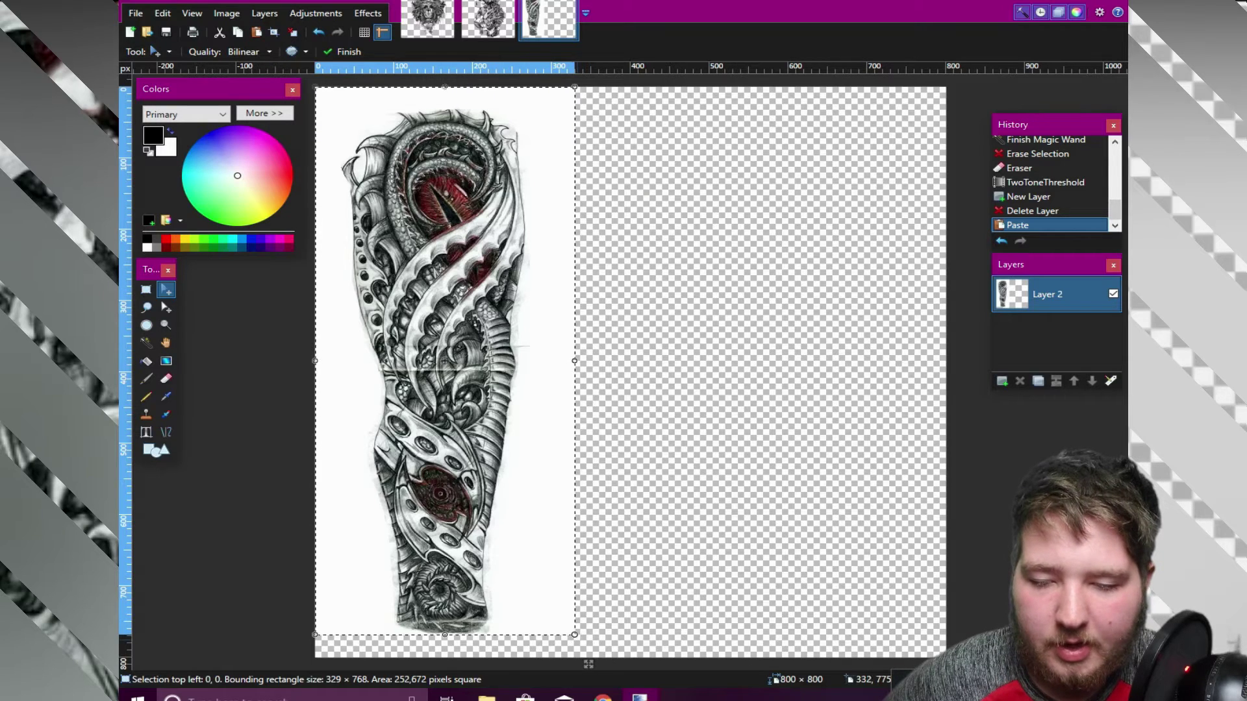
{"action": "left_click_drag", "start_coordinate": [574, 635], "coordinate": [625, 669]}
{"action": "left_click_drag", "start_coordinate": [551, 520], "coordinate": [655, 496]}
{"action": "left_click_drag", "start_coordinate": [661, 544], "coordinate": [531, 548]}
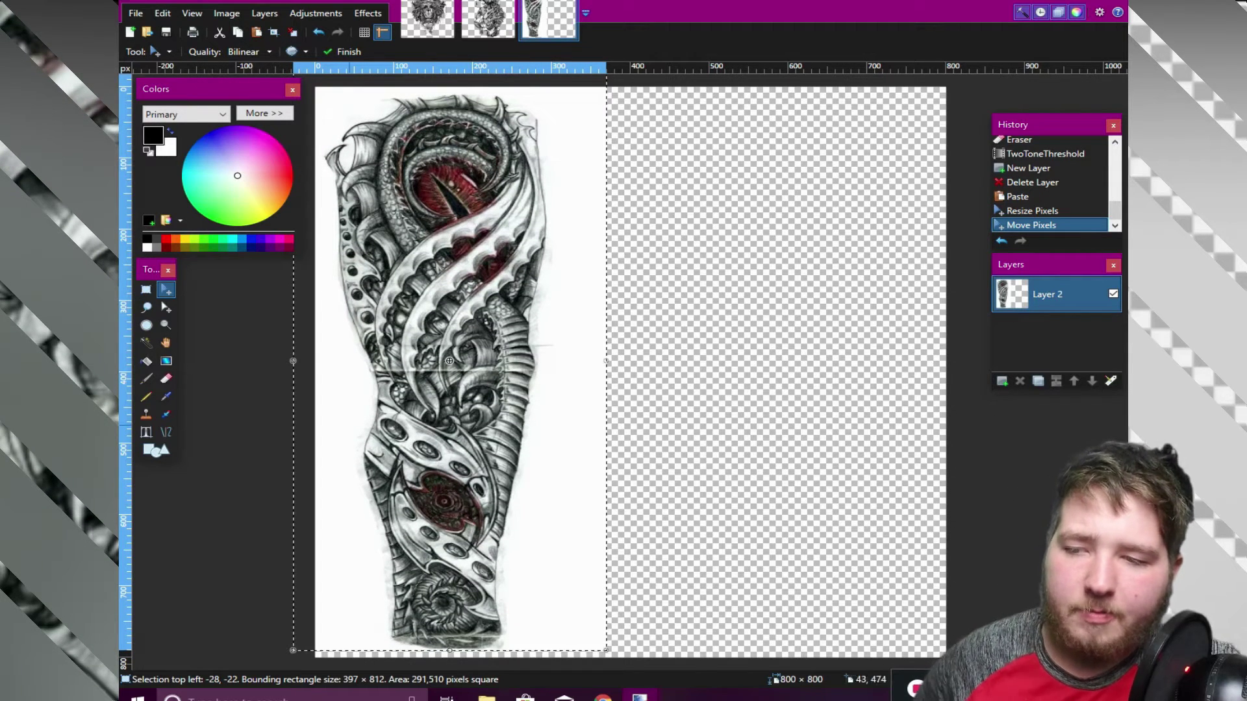